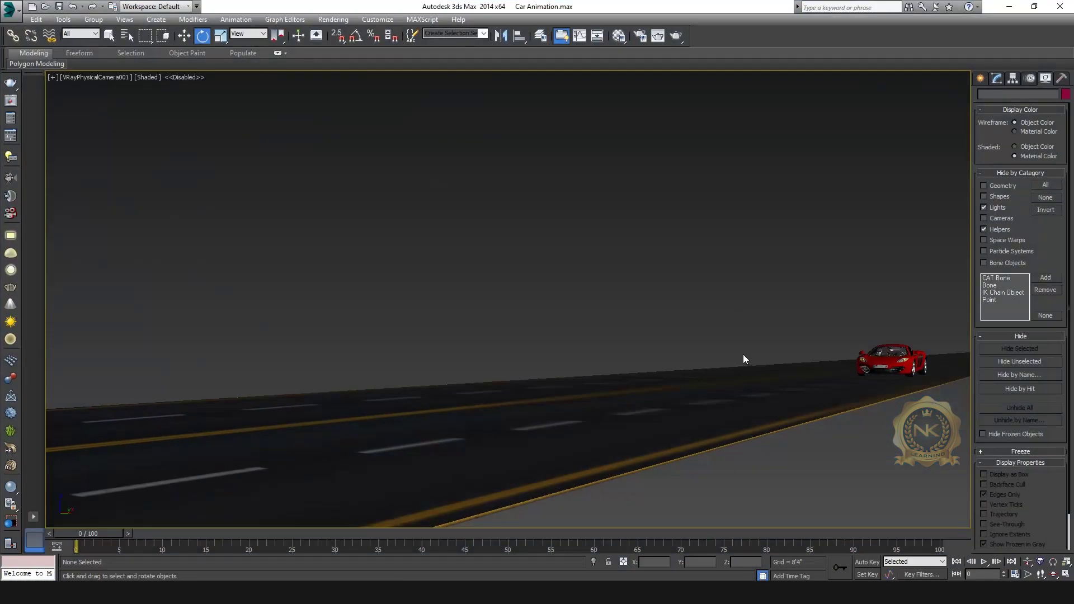
Switch the camera view to Perspective, select the Car group, and frame it on the road from an elevated front angle
key("p")
left_click(946, 107)
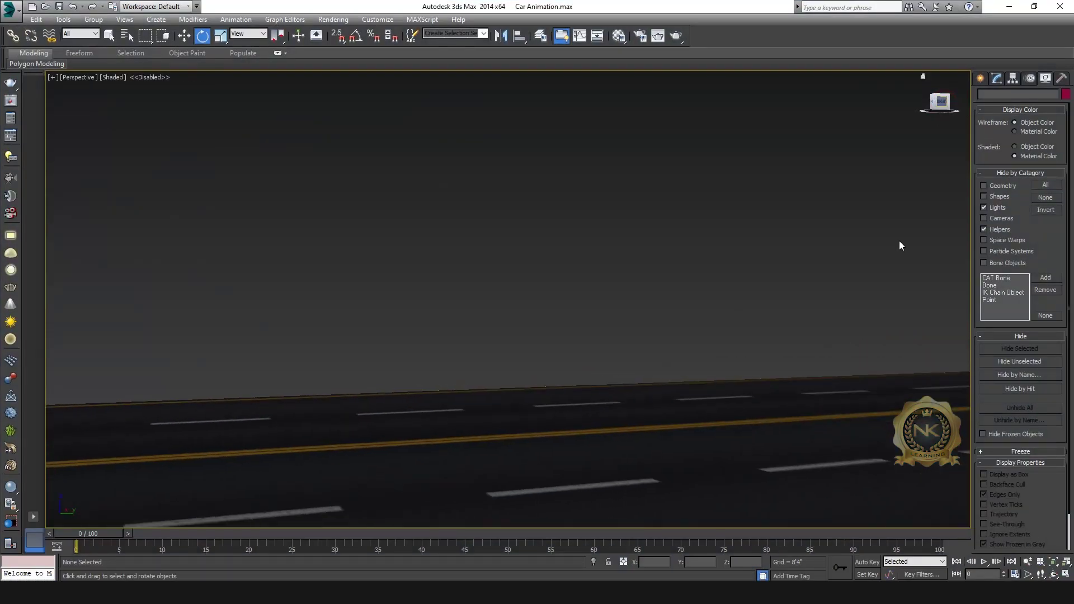
middle_click_drag(805, 404, 639, 408)
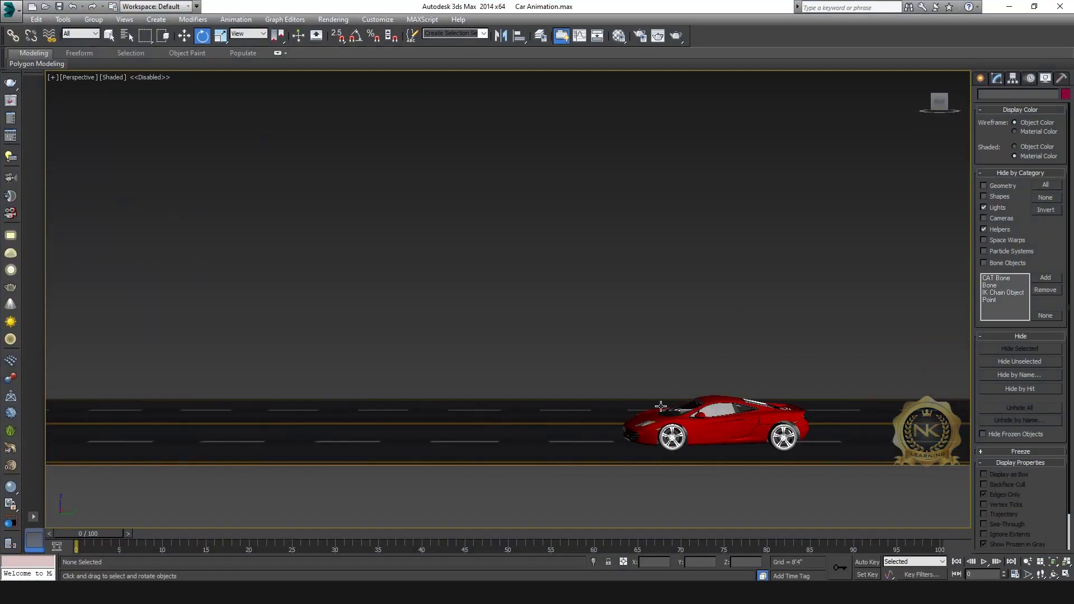
middle_click_drag(705, 382, 642, 374)
scroll(641, 415, "up", 2)
middle_click_drag(713, 396, 718, 369)
left_click(717, 367)
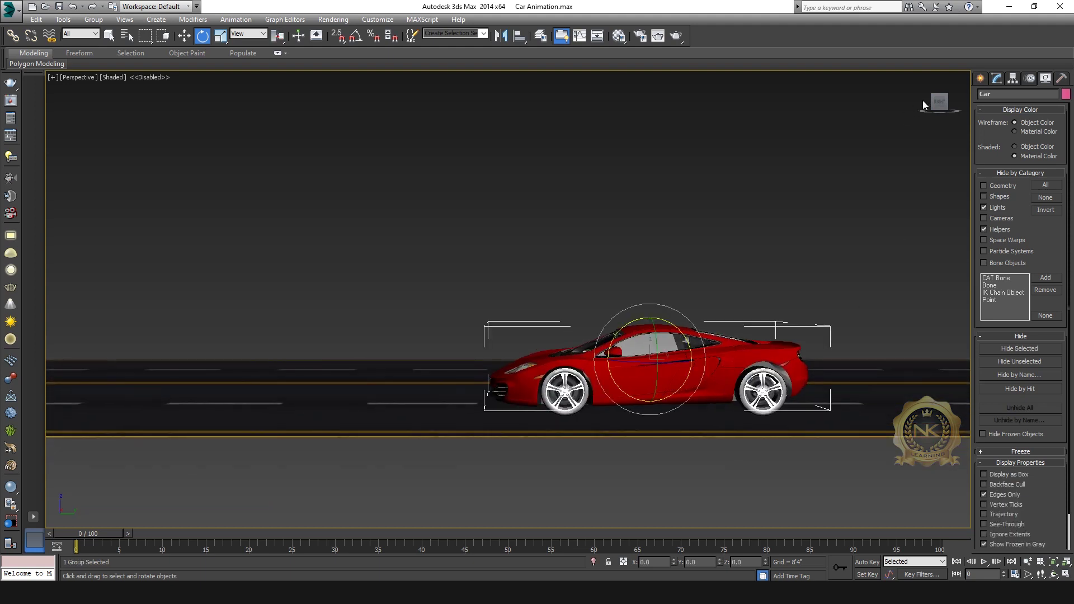
left_click(933, 100)
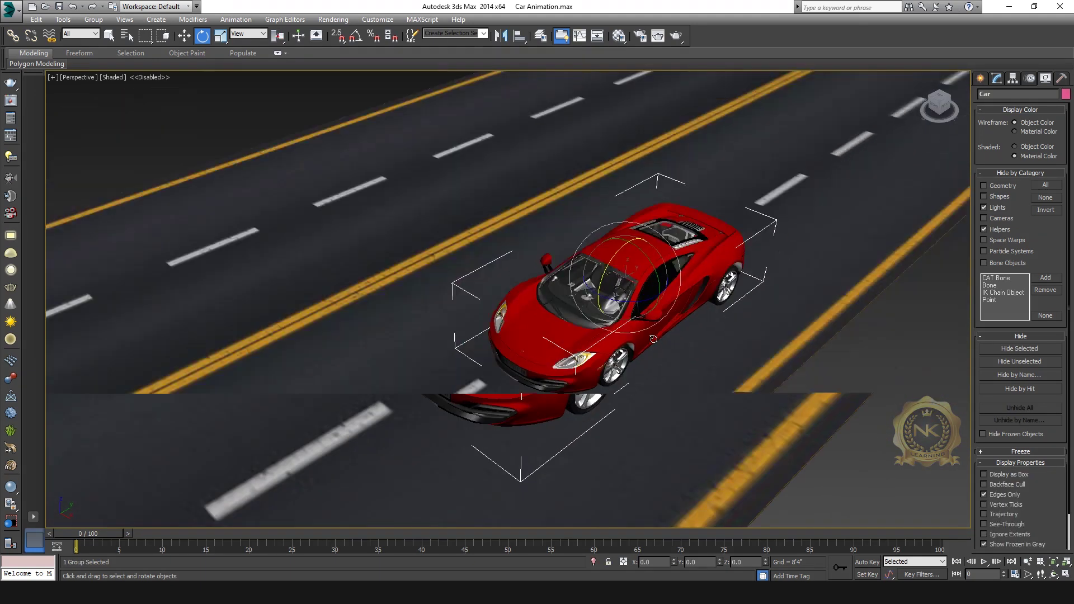
scroll(683, 384, "down", 2)
middle_click_drag(683, 384, 705, 318)
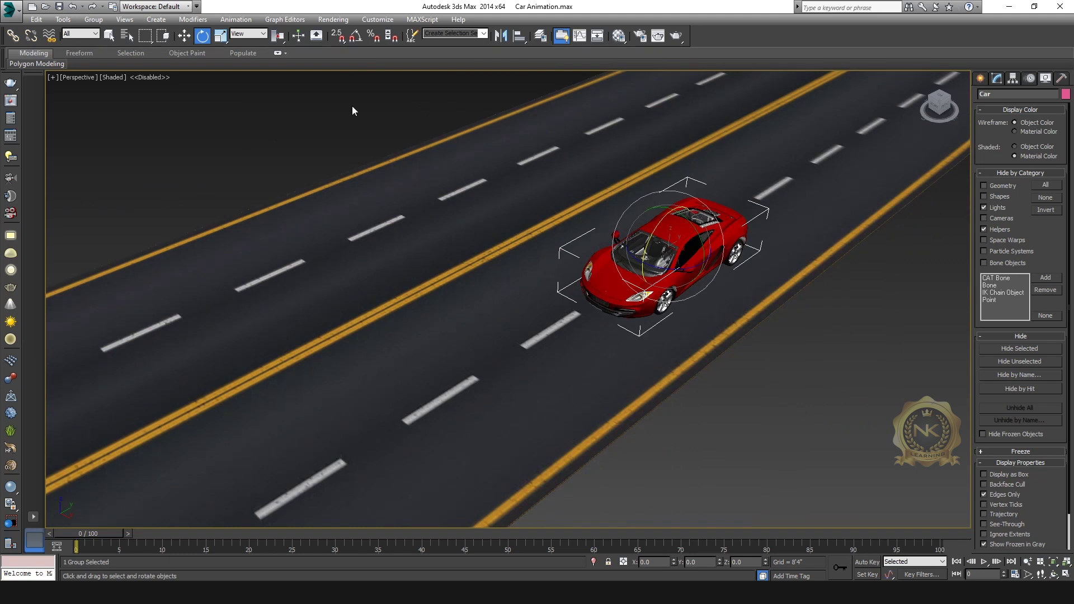
Select the car body and all four wheels in the Top view and try moving them together in the Perspective view
left_click(183, 37)
key("t")
middle_click_drag(681, 185, 540, 387)
scroll(622, 357, "up", 7)
middle_click_drag(425, 326, 616, 316)
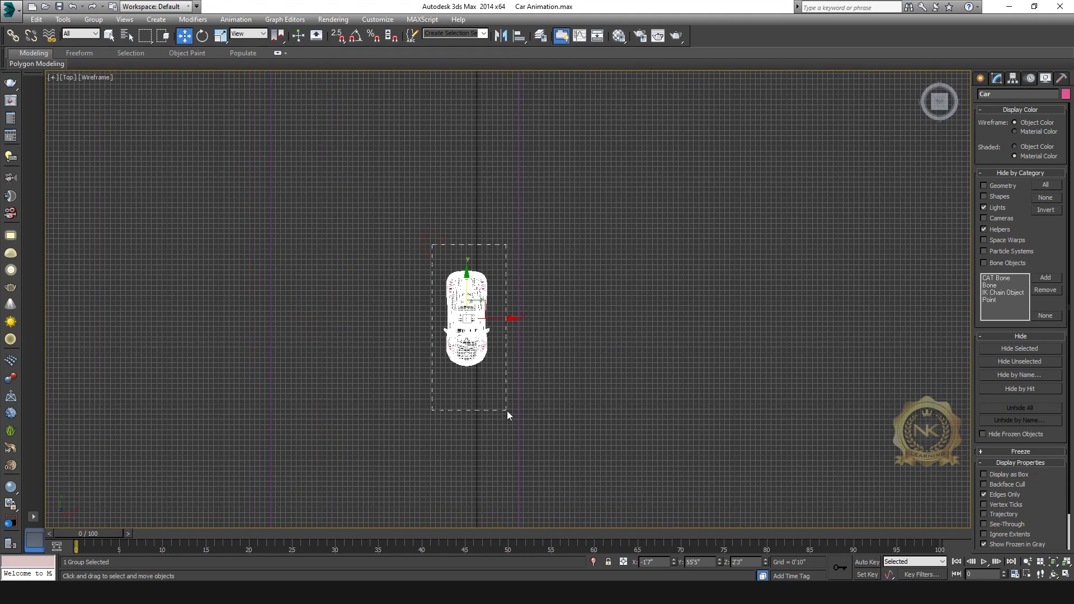
left_click_drag(507, 410, 507, 410)
key("alt+w")
right_click(723, 399)
key("alt+w")
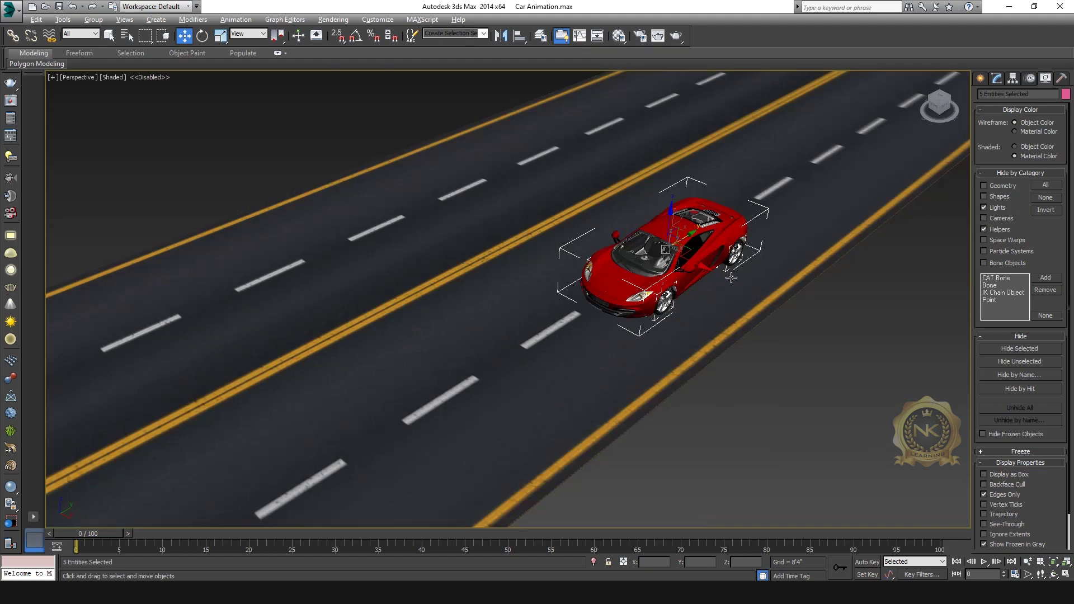
scroll(731, 278, "down", 4)
left_click_drag(726, 253, 700, 277)
key("alt+w")
key("alt+w")
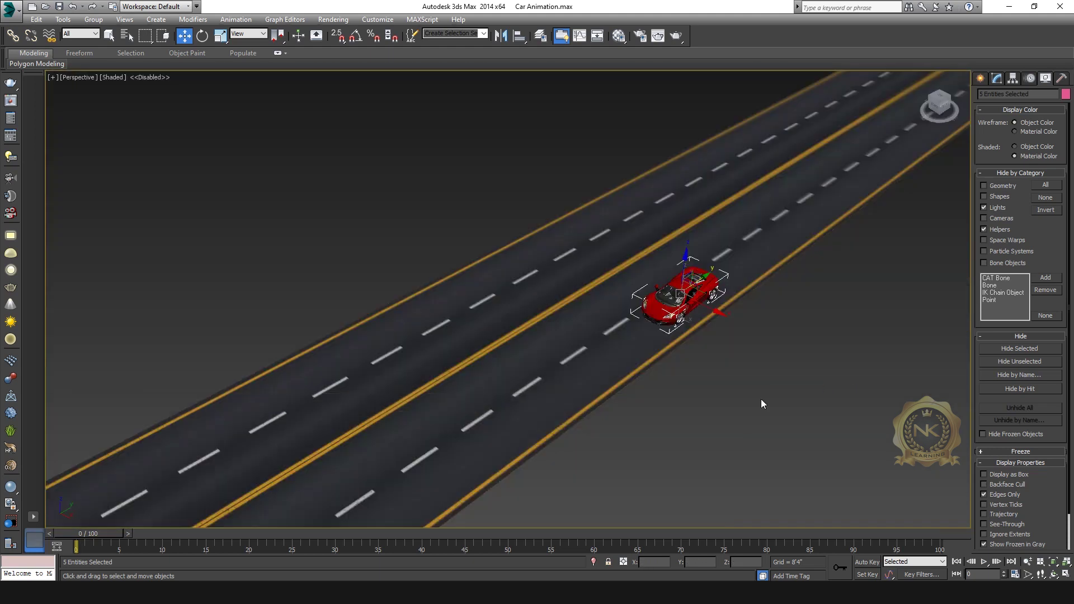
Try moving the front wheel and the rear Wheel 4 separately from the body, undoing each move
scroll(760, 398, "up", 5)
middle_click_drag(728, 308, 885, 388)
scroll(633, 302, "up", 3)
middle_click_drag(633, 302, 670, 324)
left_click(609, 246)
left_click(472, 333)
left_click_drag(486, 344, 555, 388)
key("ctrl+z")
left_click(626, 239)
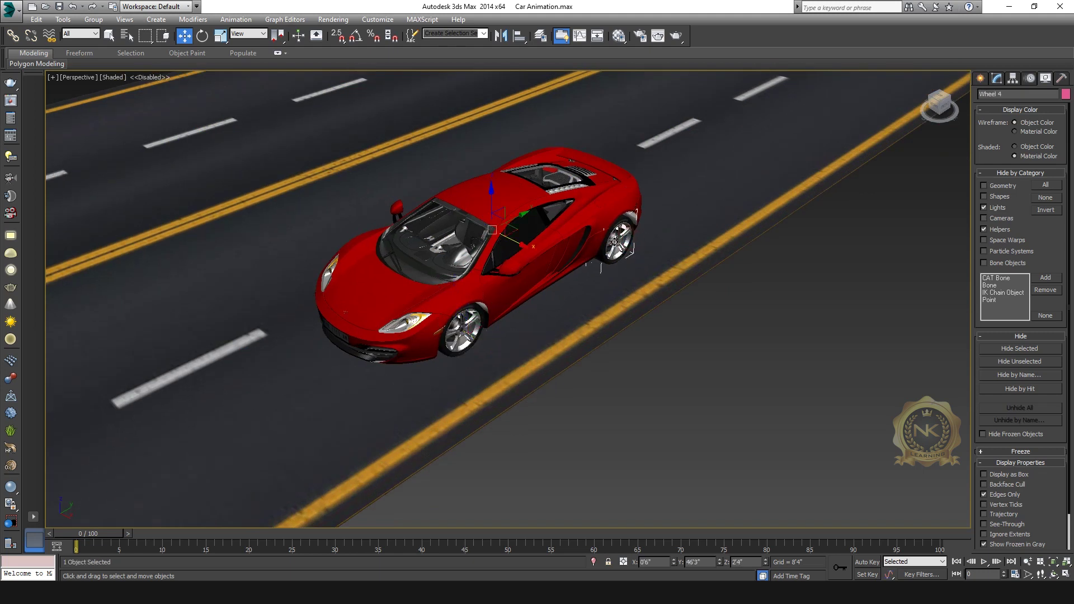
left_click_drag(523, 244, 615, 290)
key("ctrl+z")
Center the pivot of Wheel 4 on its object using Affect Pivot Only
left_click(468, 332)
left_click(632, 238)
left_click(1013, 79)
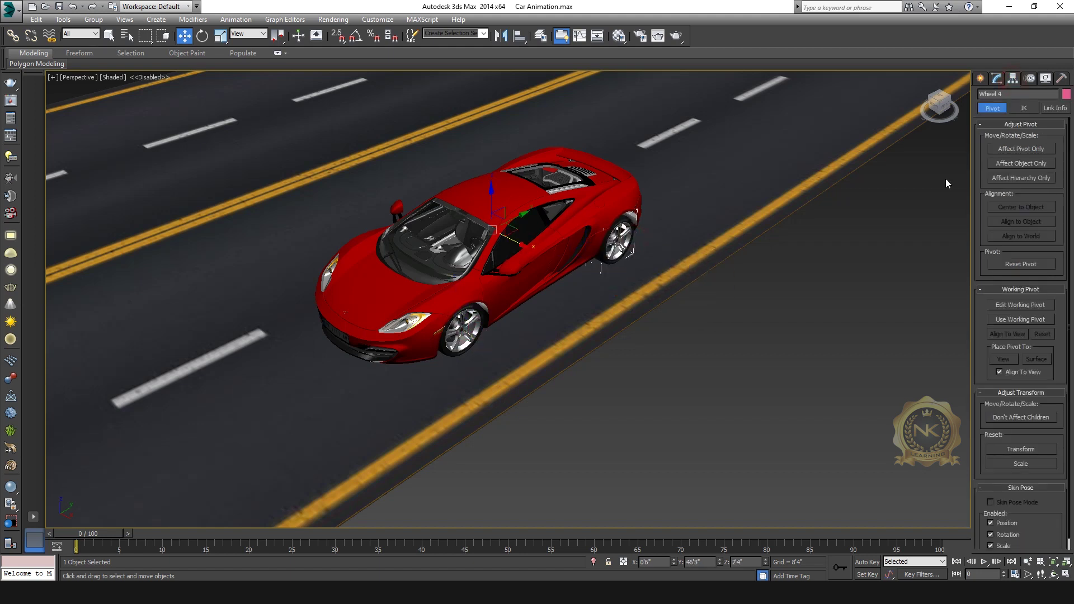
left_click(1031, 150)
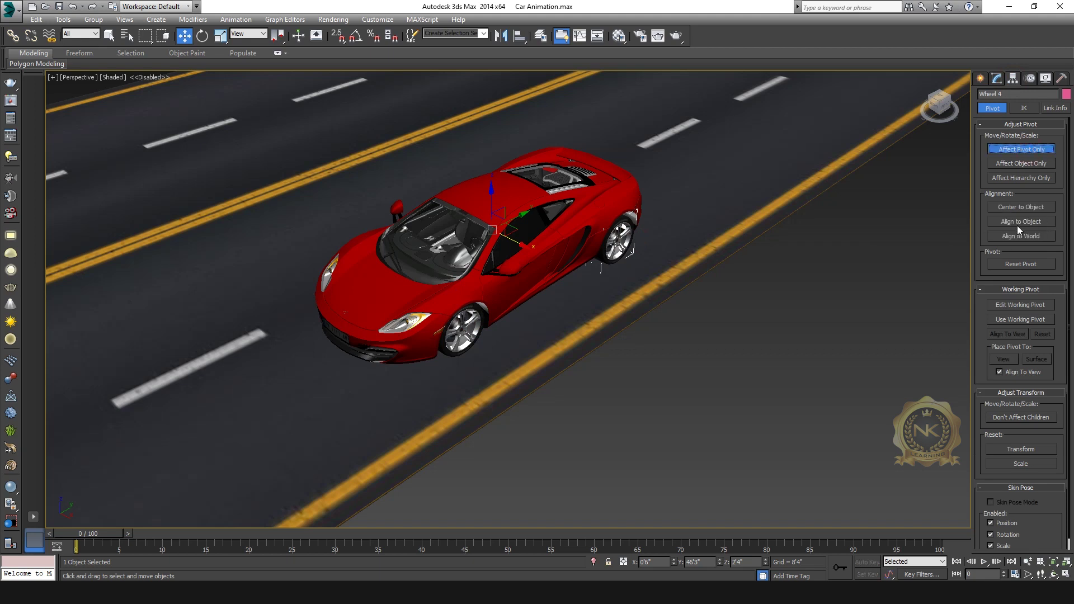
left_click(1023, 208)
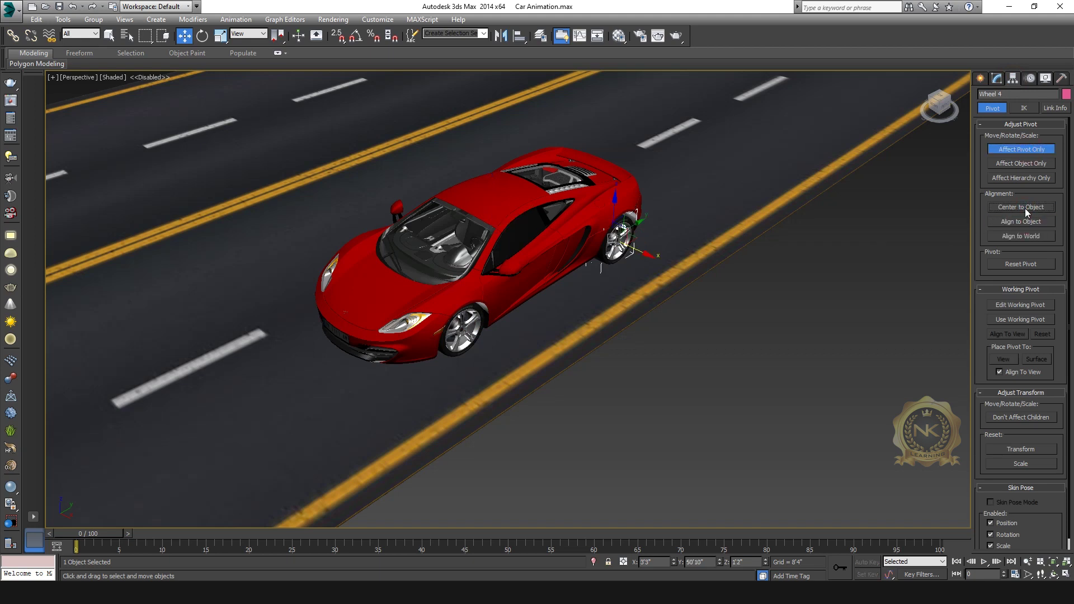
left_click(1018, 210)
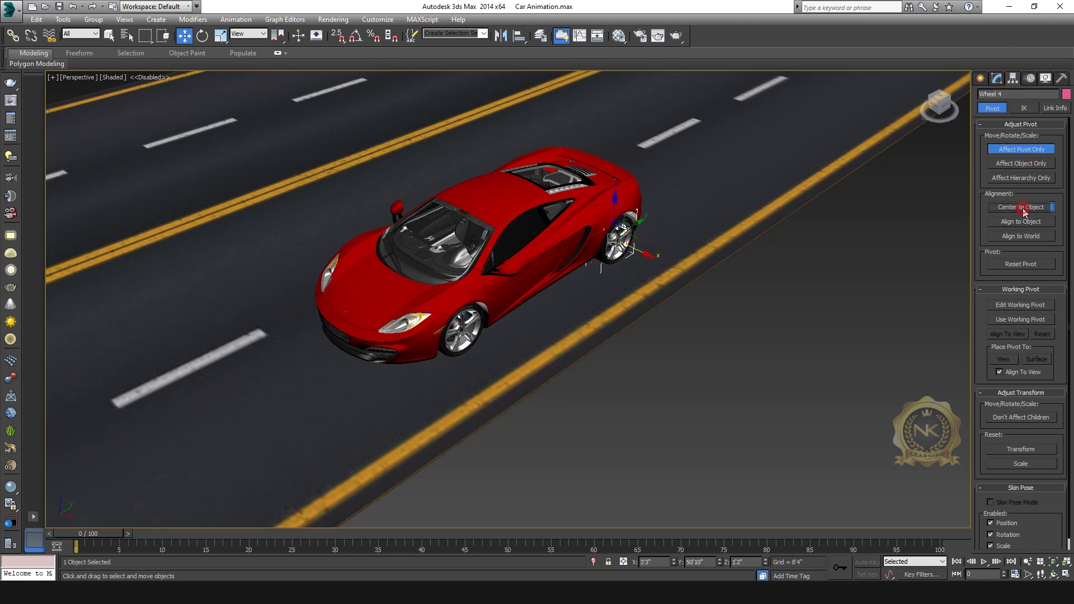
Center the pivot of Wheel 1 on its object from the car's opposite side and turn off Affect Pivot Only
left_click(932, 93)
left_click(627, 334)
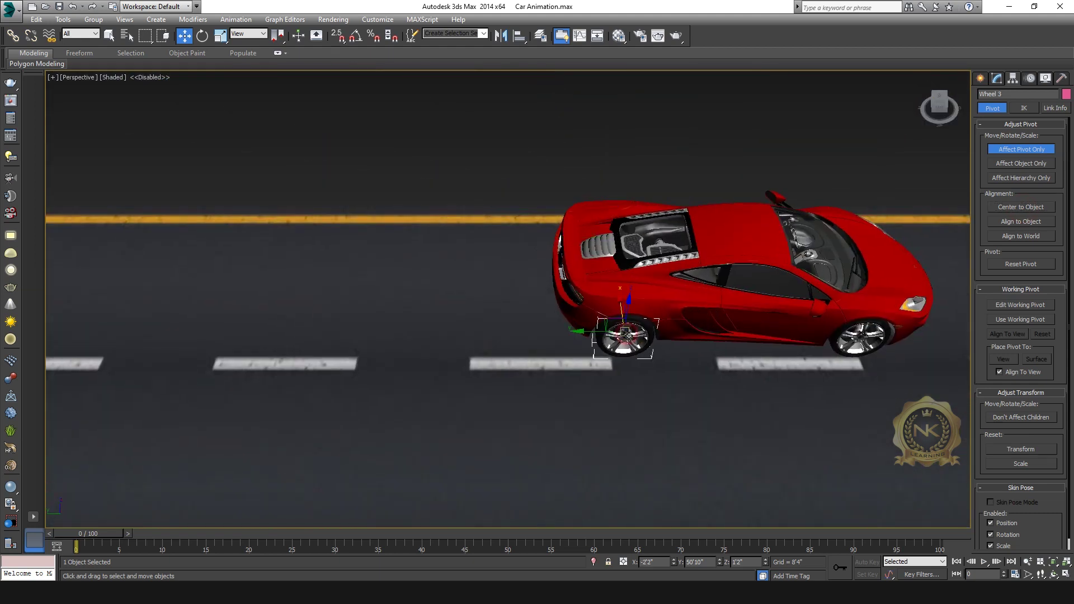
left_click(865, 337)
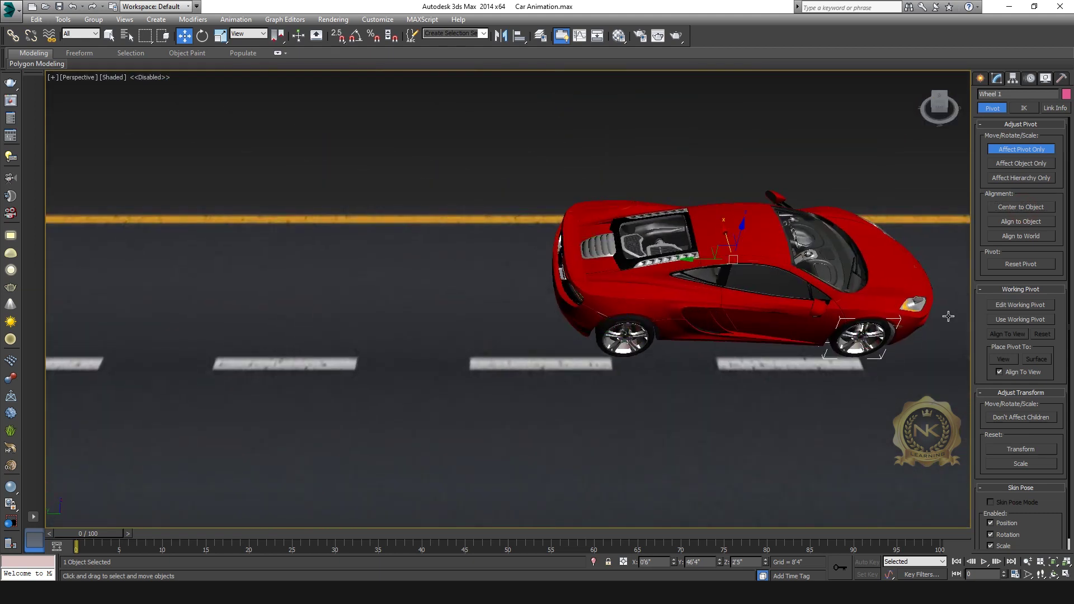
left_click(1033, 212)
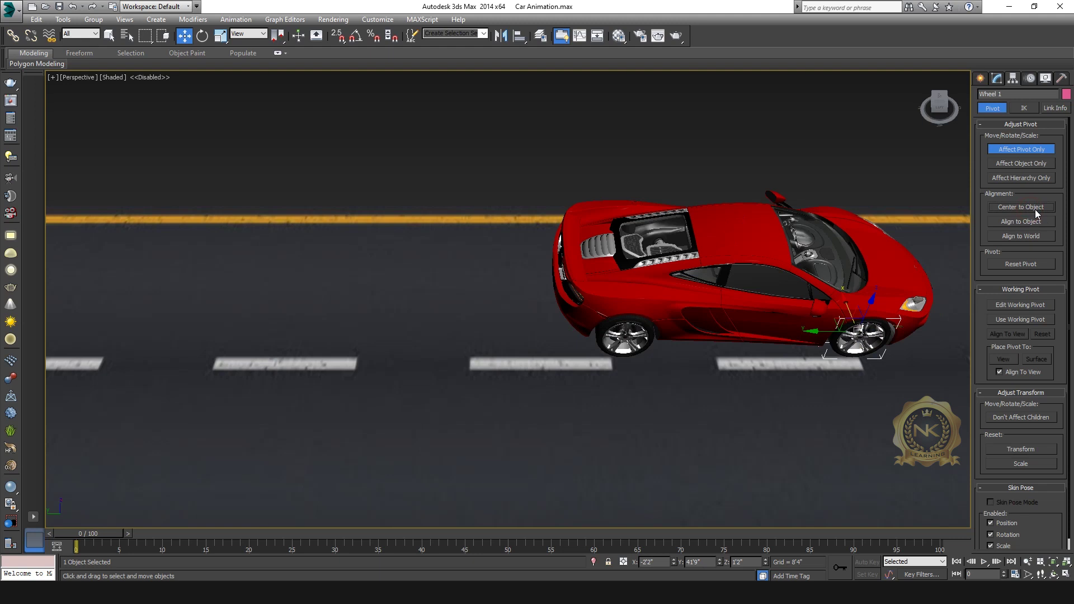
left_click(1024, 155)
Try moving the car body along the road without its wheels, undo the move, and select Wheel 4
left_click(947, 99)
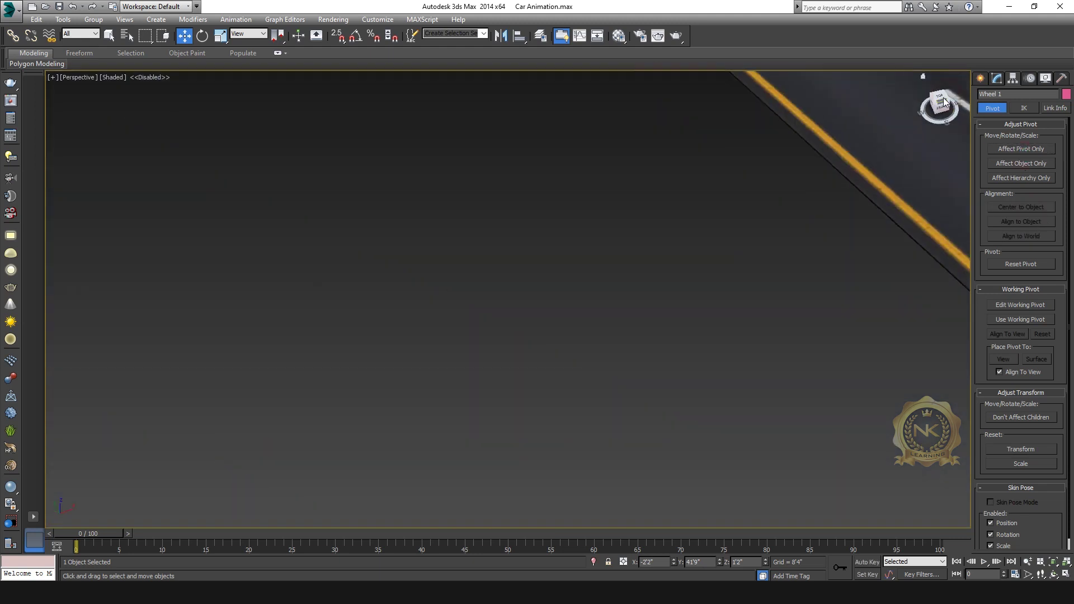
middle_click_drag(764, 140, 608, 390)
scroll(609, 390, "up", 2)
middle_click_drag(626, 328, 521, 315)
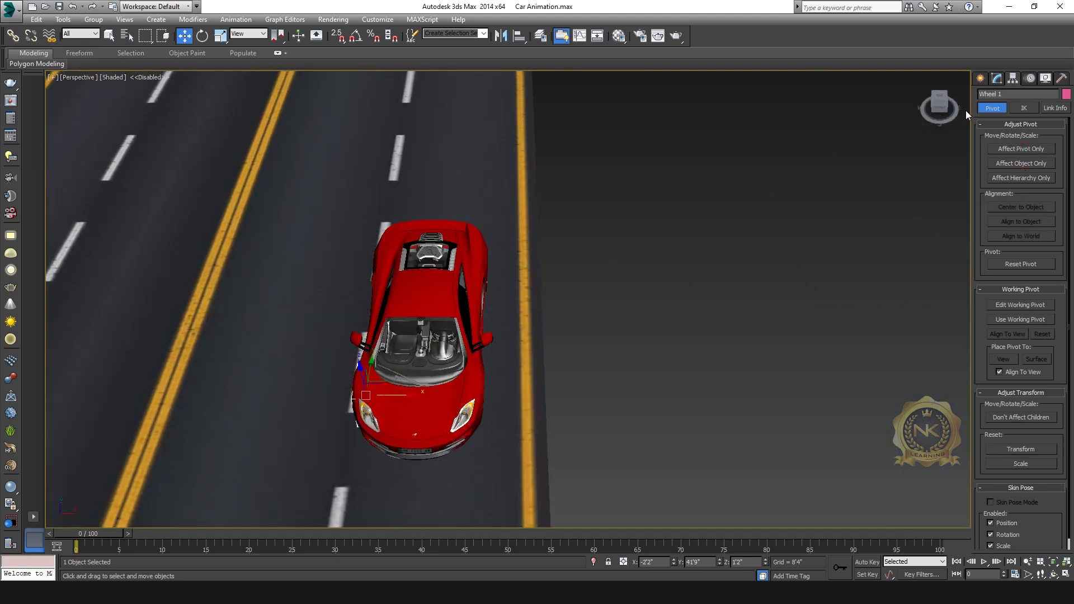
left_click(945, 98)
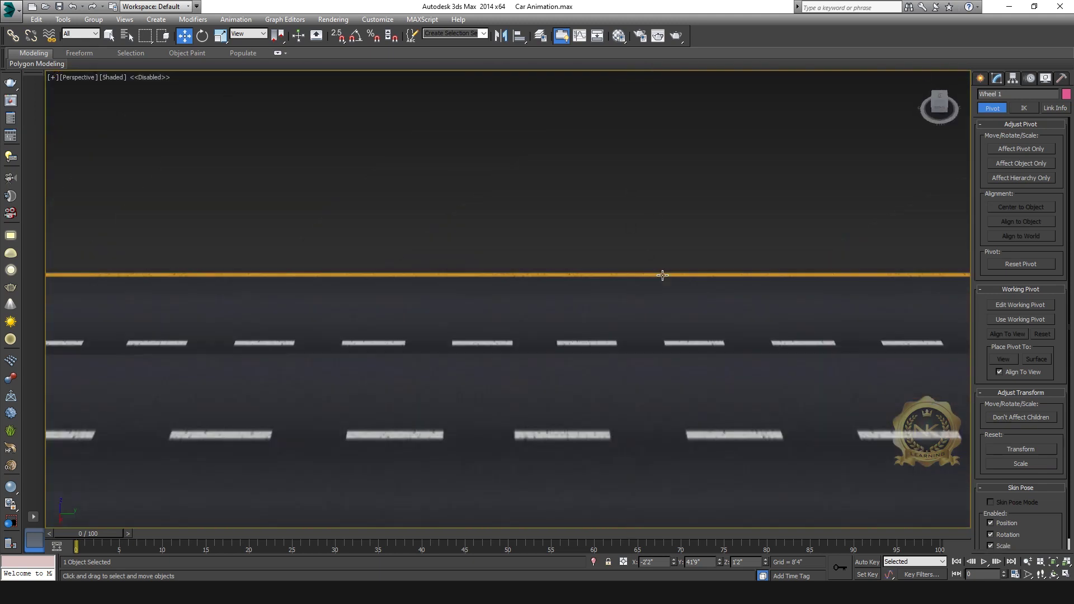
scroll(638, 357, "up", 3)
scroll(712, 315, "up", 4)
middle_click_drag(676, 344, 786, 330)
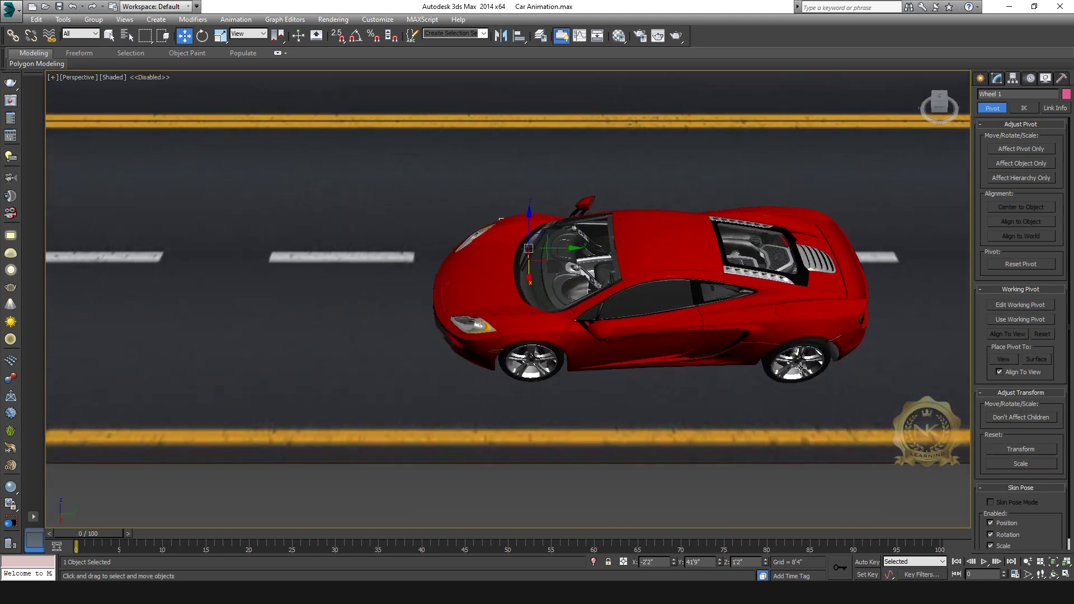
left_click(675, 267)
left_click_drag(684, 278, 442, 278)
key("ctrl+z")
left_click(814, 362)
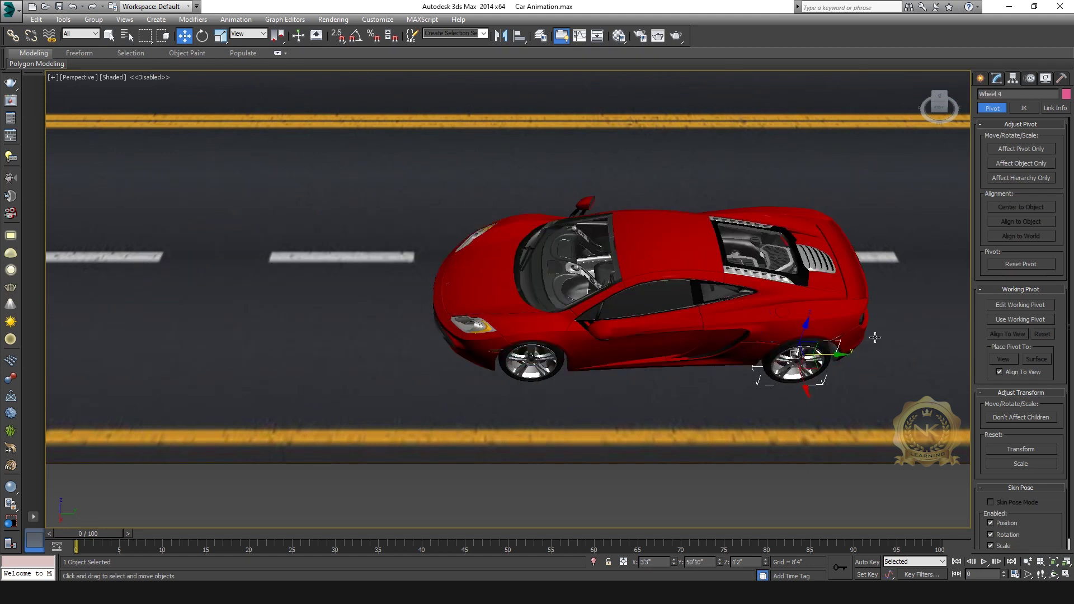
Create a Dummy helper on the road just in front of the car
left_click_drag(933, 110, 921, 56)
scroll(712, 355, "down", 4)
middle_click_drag(712, 355, 702, 390)
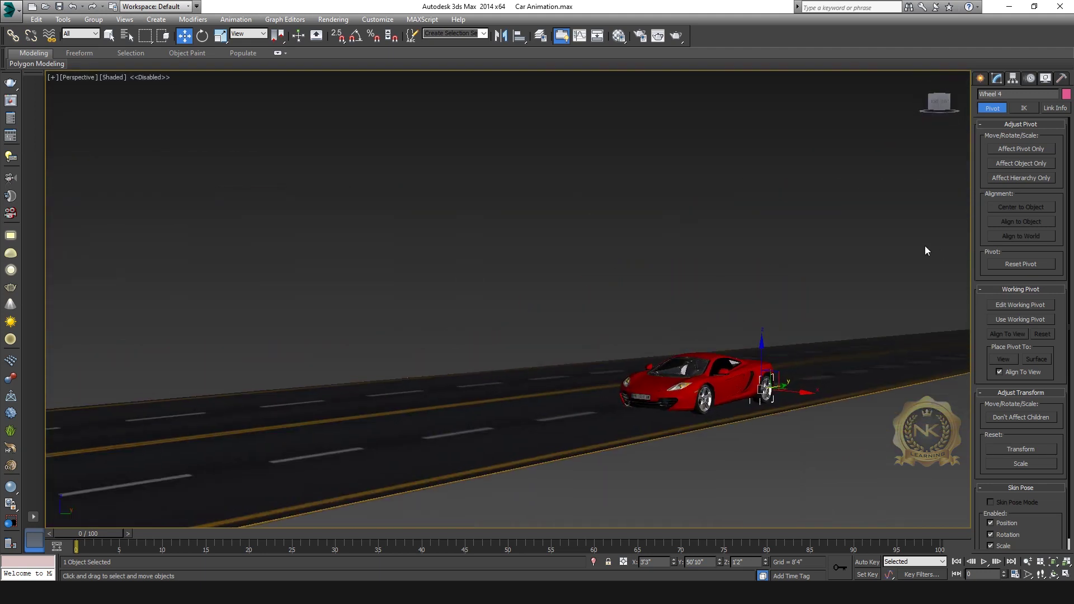
middle_click_drag(849, 285, 778, 278)
left_click(1053, 574)
left_click_drag(539, 297, 591, 179)
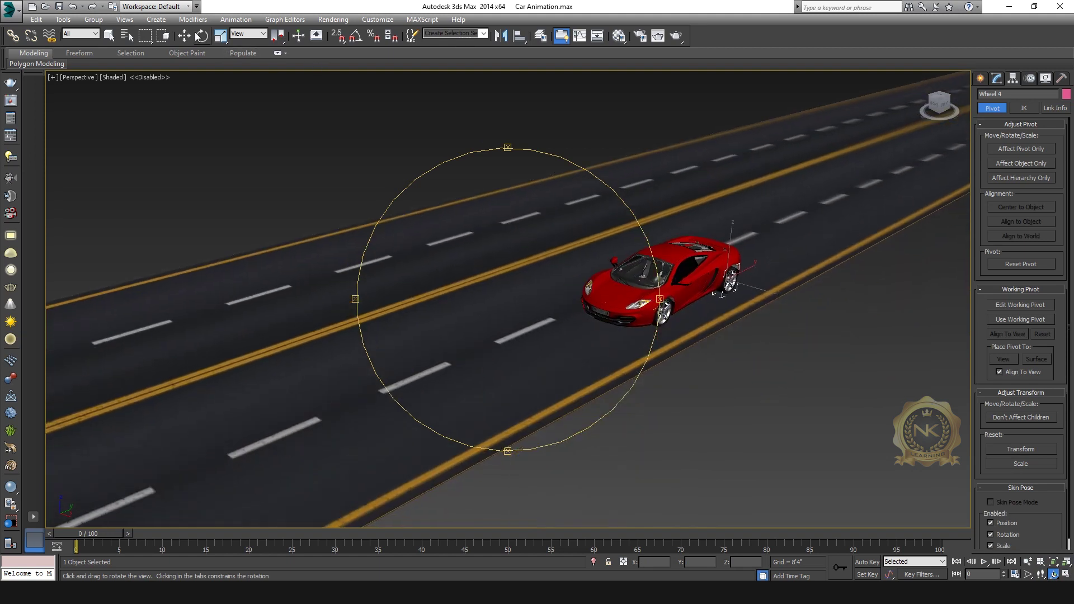
key("w")
left_click(881, 373)
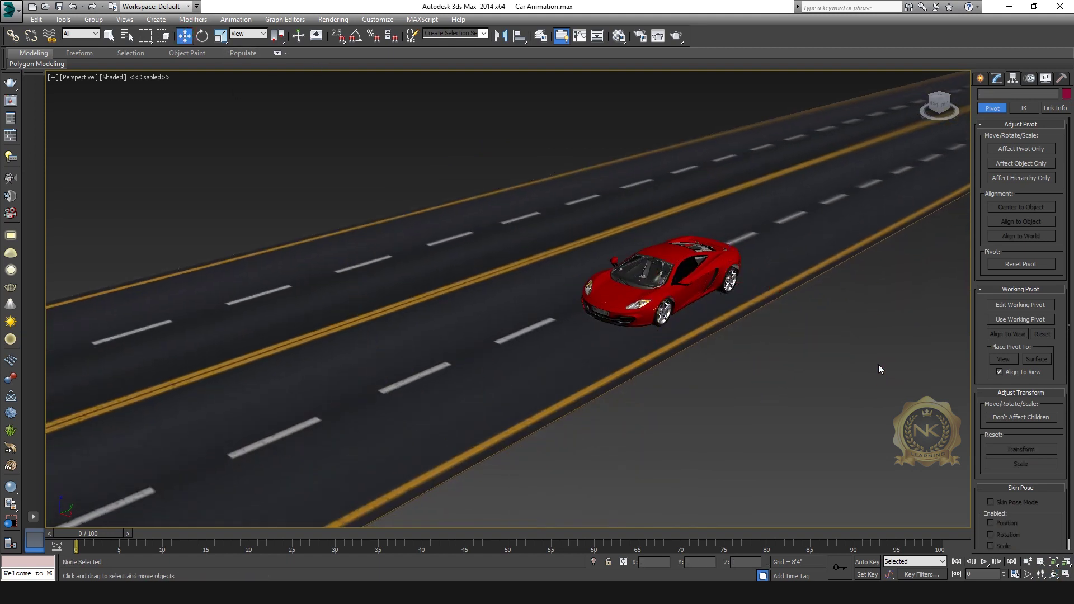
left_click(980, 79)
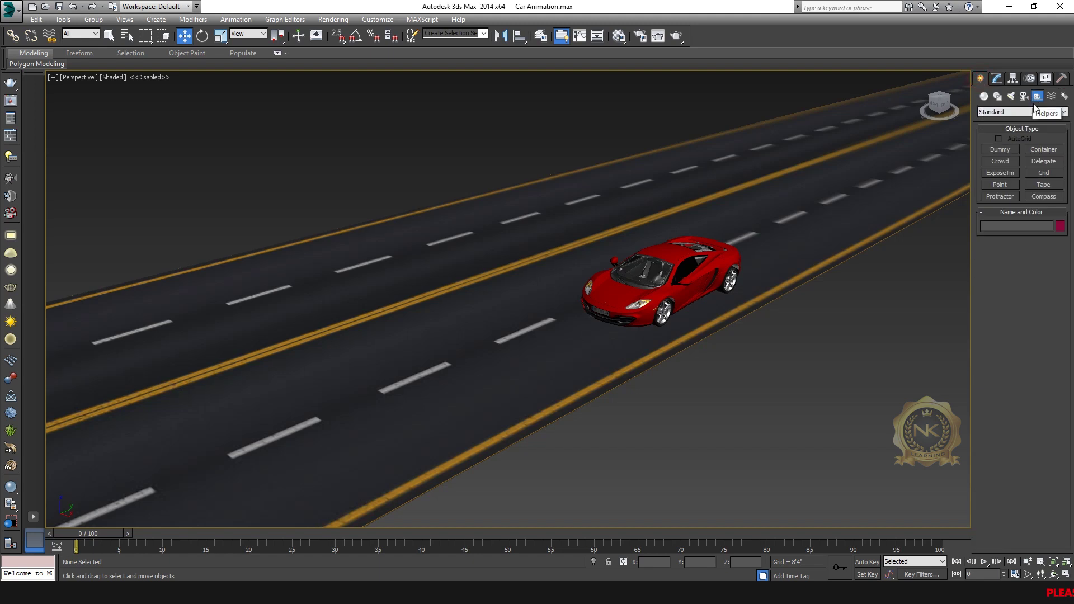
left_click(1000, 150)
left_click_drag(504, 344, 530, 374)
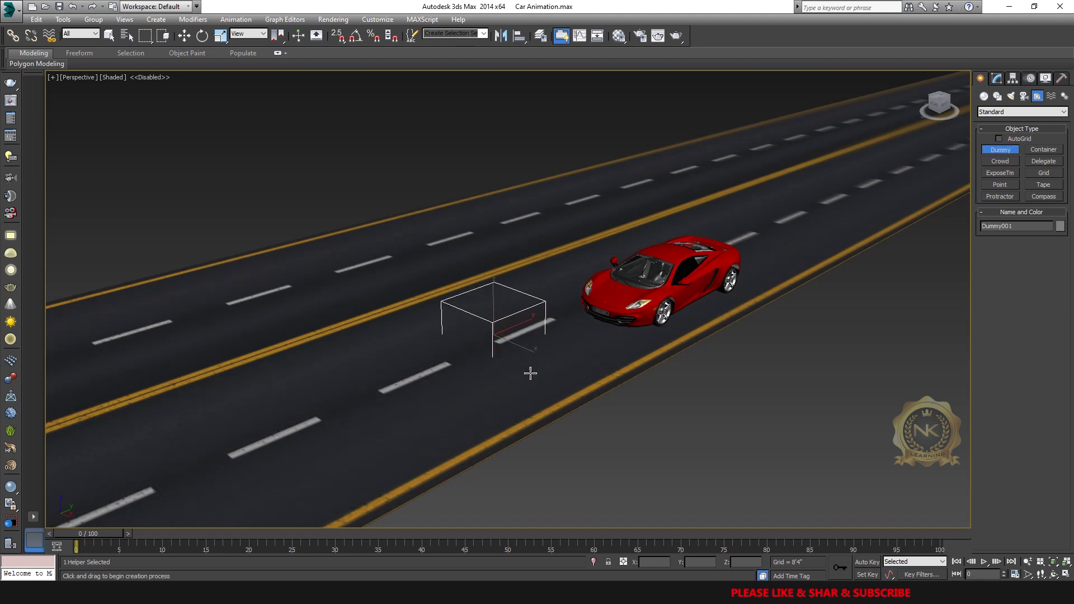
left_click(185, 36)
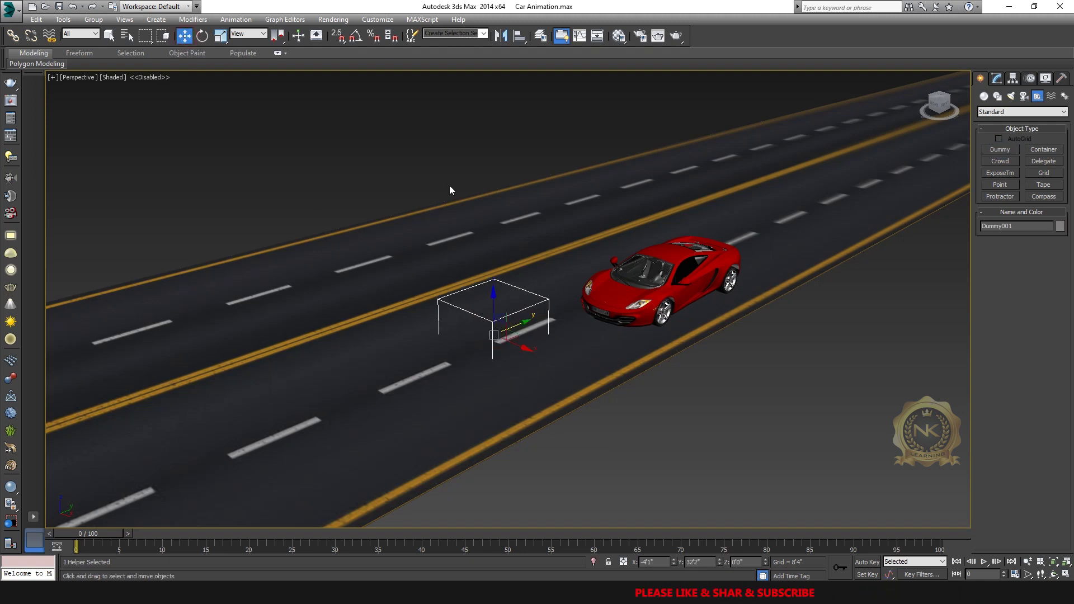
Align the dummy to the car's chassis in X, Y and Z position, pivot point to pivot point
left_click(520, 36)
left_click(646, 246)
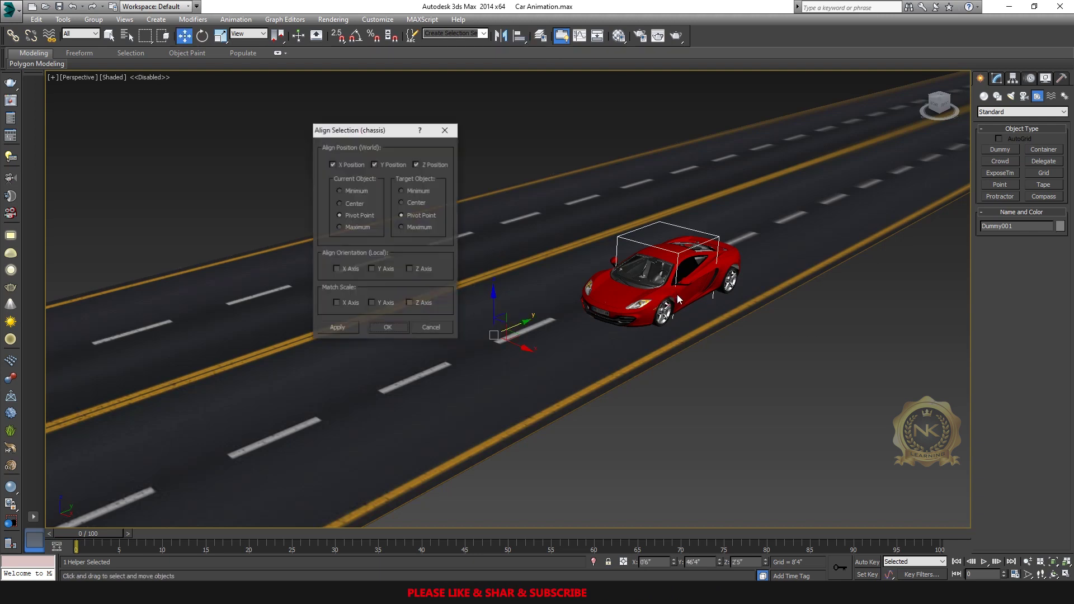
left_click(371, 330)
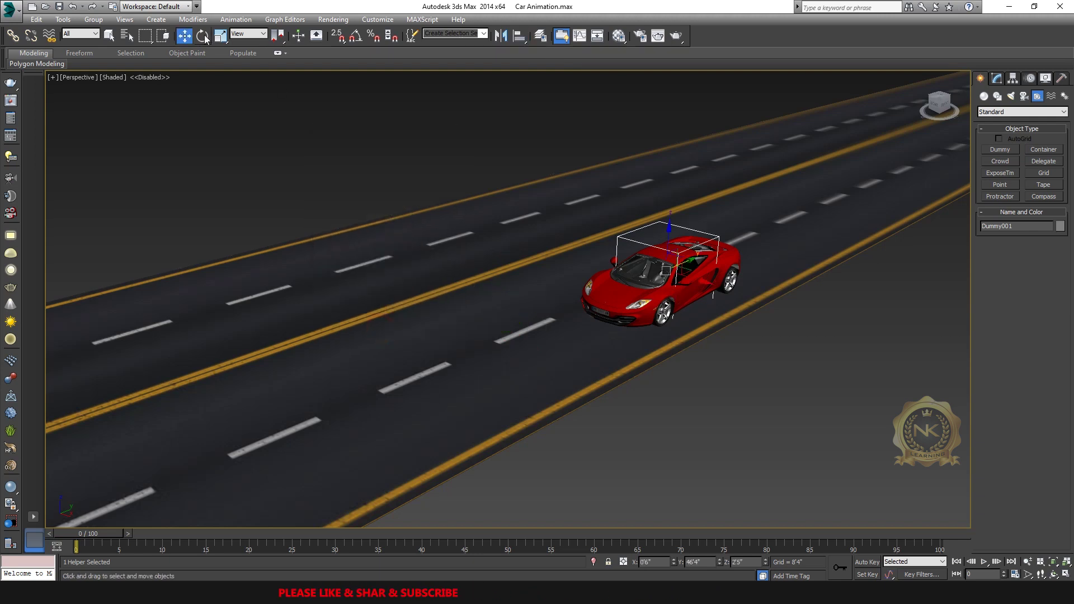
Maximize the Right view and frame the car and its dummy from the side
left_click(449, 145)
key("alt+w")
right_click(746, 179)
key("alt+w")
scroll(565, 278, "down", 5)
key("alt+w")
right_click(386, 373)
key("alt+w")
scroll(476, 341, "down", 5)
middle_click_drag(798, 302, 518, 329)
scroll(518, 329, "up", 4)
middle_click_drag(950, 454, 580, 344)
scroll(586, 335, "up", 2)
left_click(553, 225)
middle_click_drag(559, 265, 659, 245)
scroll(659, 245, "down", 1)
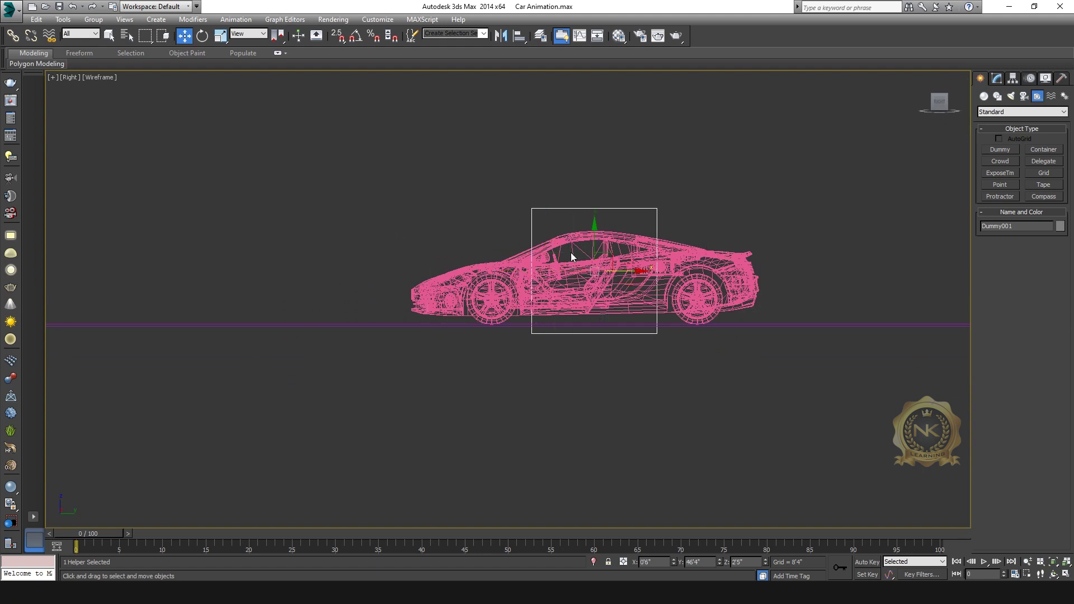
Link the Car group to the dummy as its parent with Select and Link
left_click(556, 237)
left_click(578, 206)
left_click(557, 247)
left_click(14, 37)
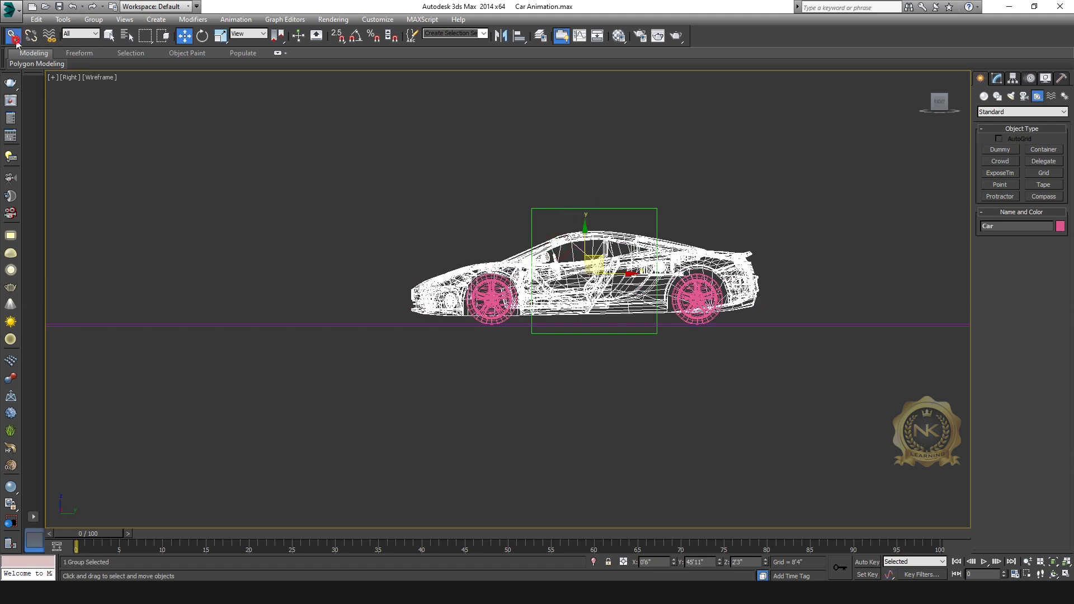
left_click_drag(546, 244, 557, 209)
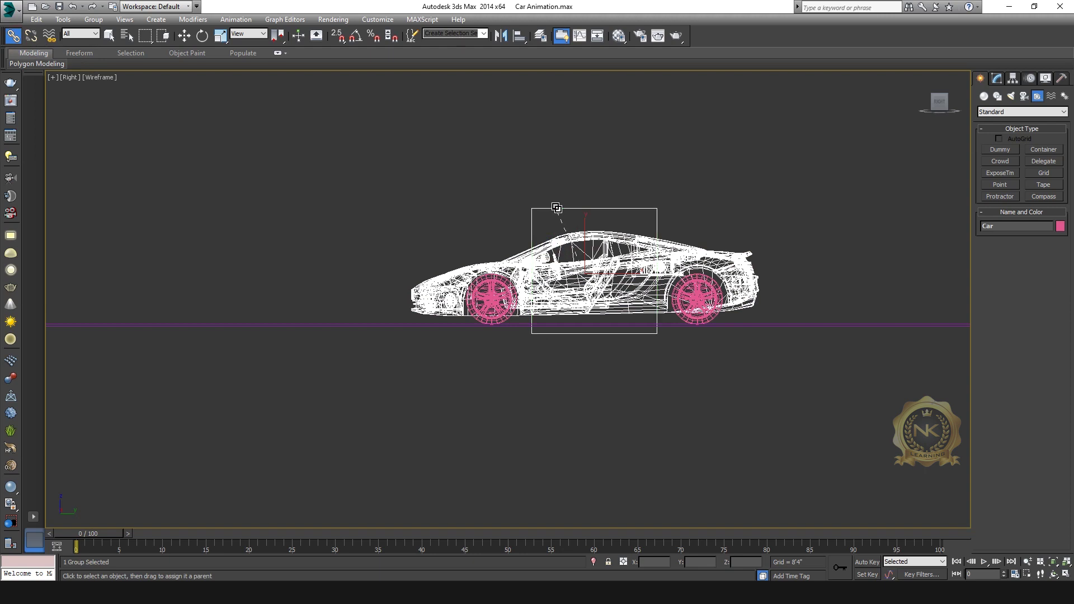
Try moving the dummy along the road in the Right view to test its link with the car body
left_click(184, 36)
left_click(576, 209)
left_click_drag(634, 272, 392, 297)
right_click(392, 298)
Try moving the dummy along the road in the Perspective view to test its link with the car body, and undo the move
key("alt+w")
right_click(714, 422)
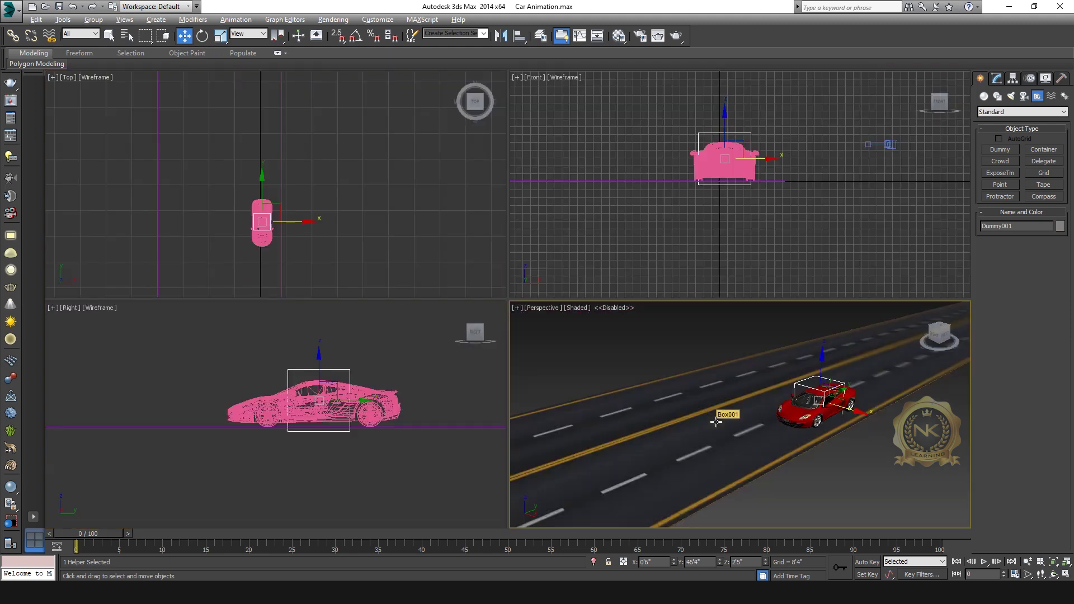
key("alt+w")
left_click(695, 263)
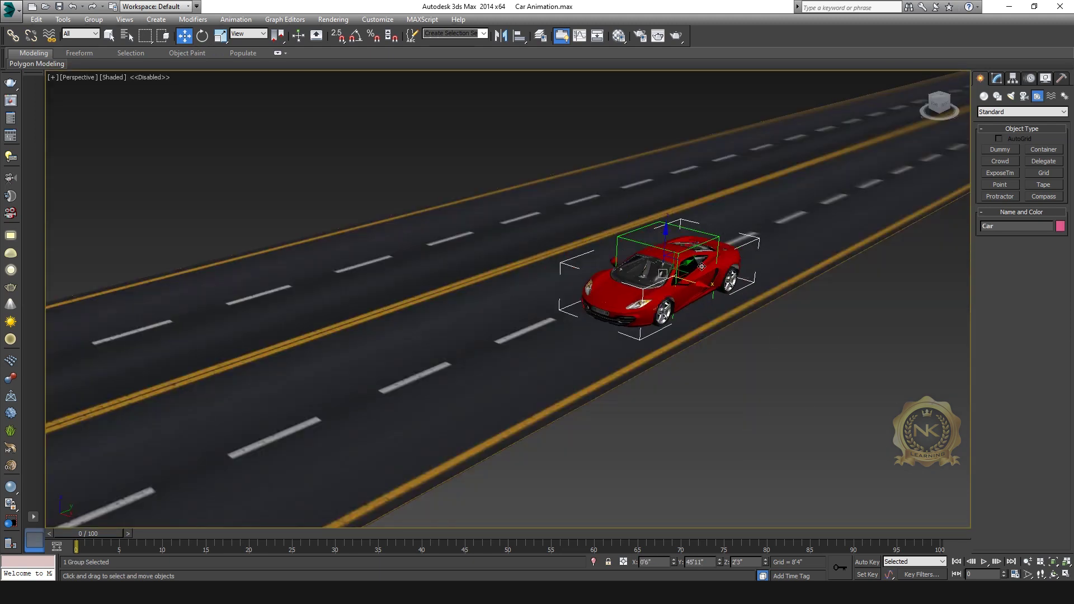
left_click(679, 263)
left_click_drag(689, 261, 473, 348)
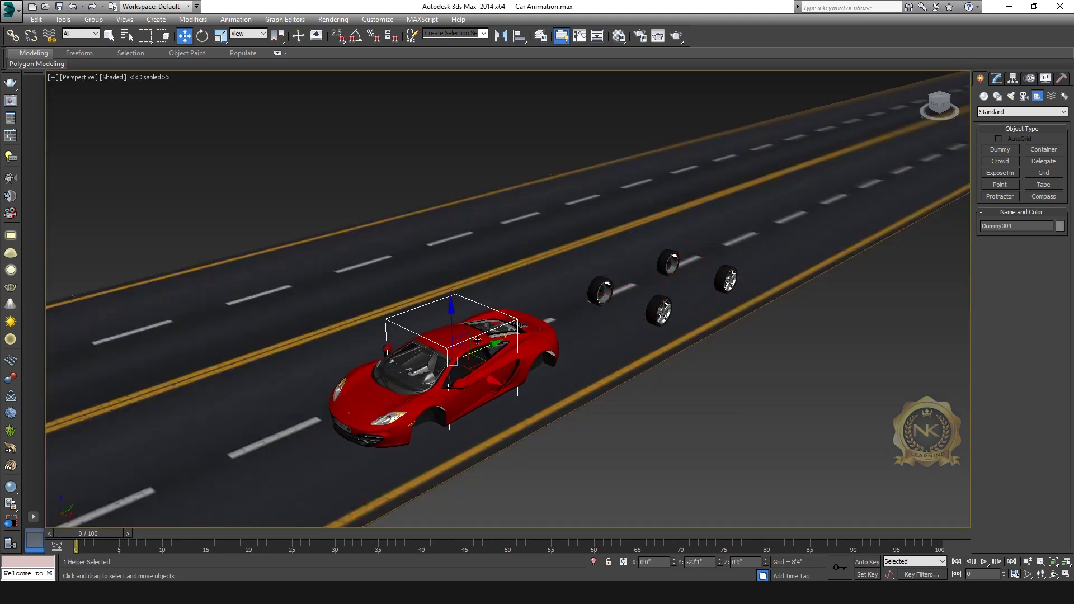
key("ctrl+z")
Examine the car and its dummy in the maximized Front and Right views
key("alt+w")
right_click(735, 208)
key("alt+w")
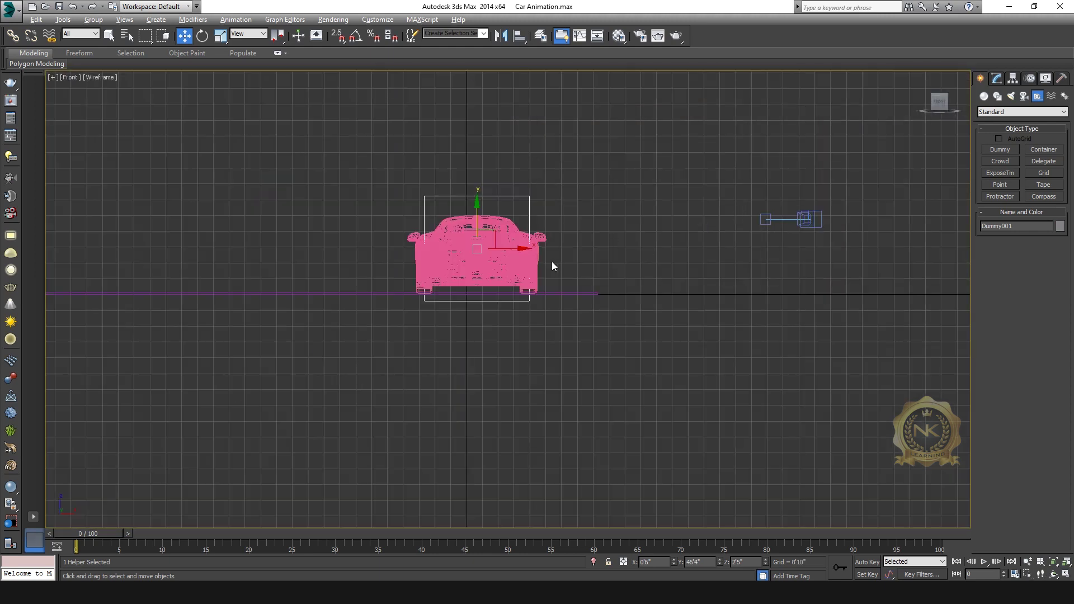
key("alt+w")
right_click(381, 417)
key("alt+w")
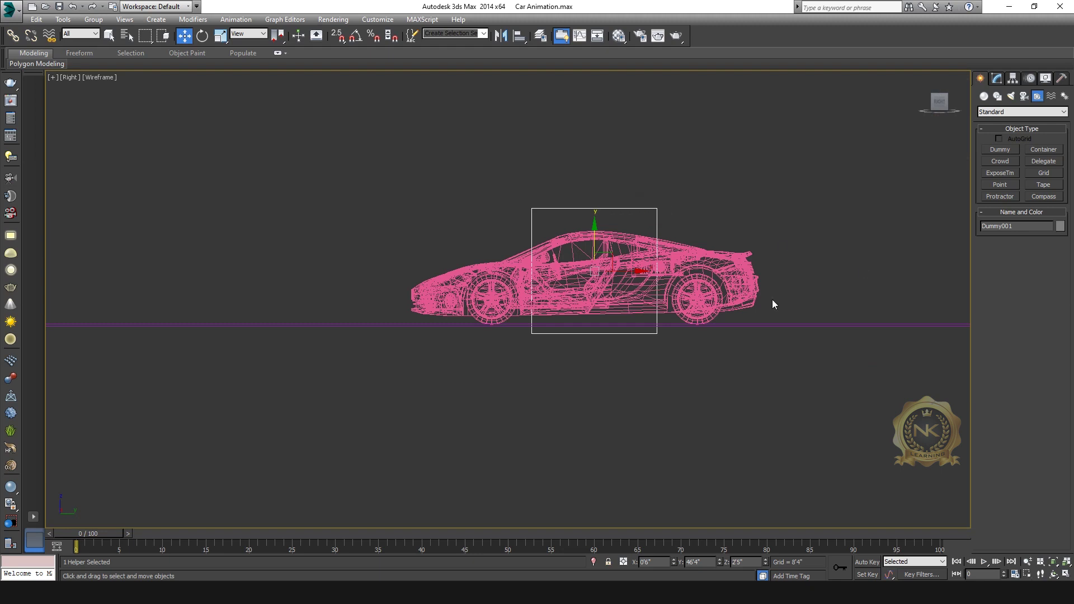
scroll(636, 354, "up", 4)
middle_click_drag(581, 318, 616, 361)
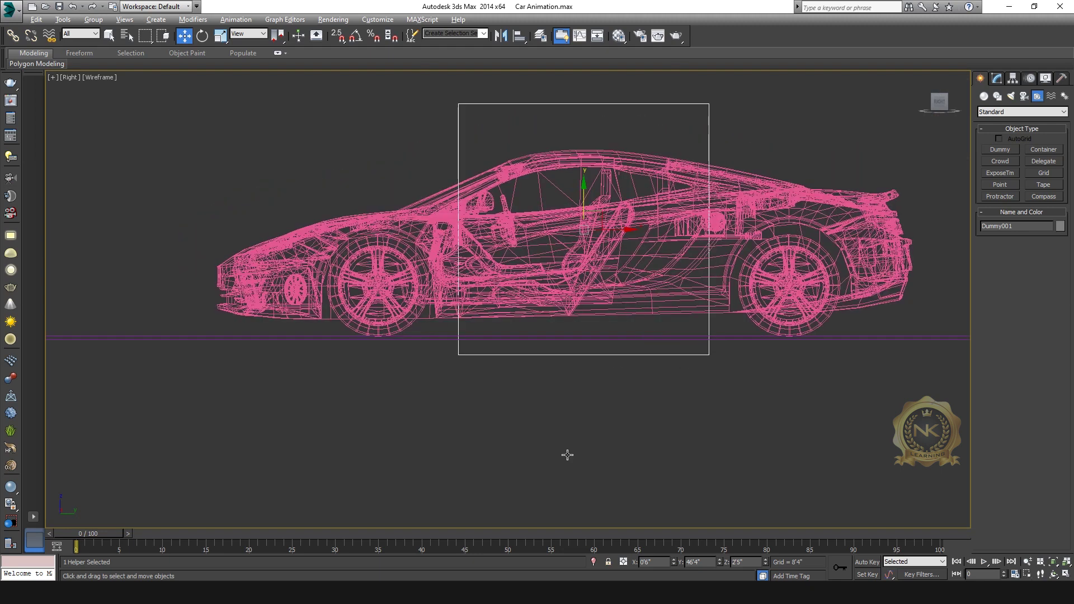
Create a smaller second dummy on the road beside the car's front wheel in the Perspective view
key("alt+w")
right_click(804, 478)
key("alt+w")
scroll(609, 369, "up", 5)
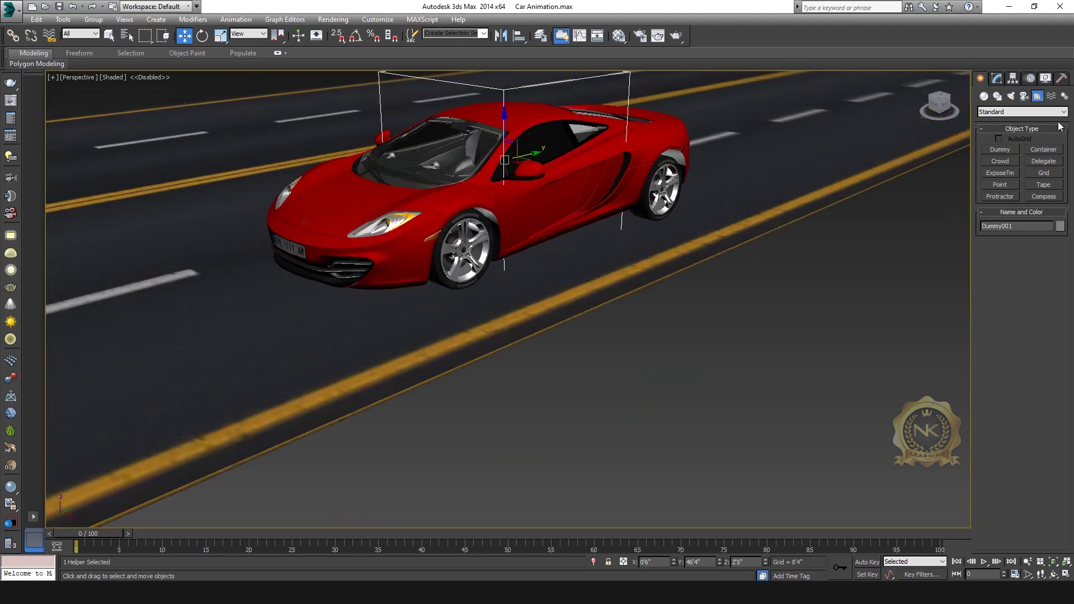
left_click(1005, 152)
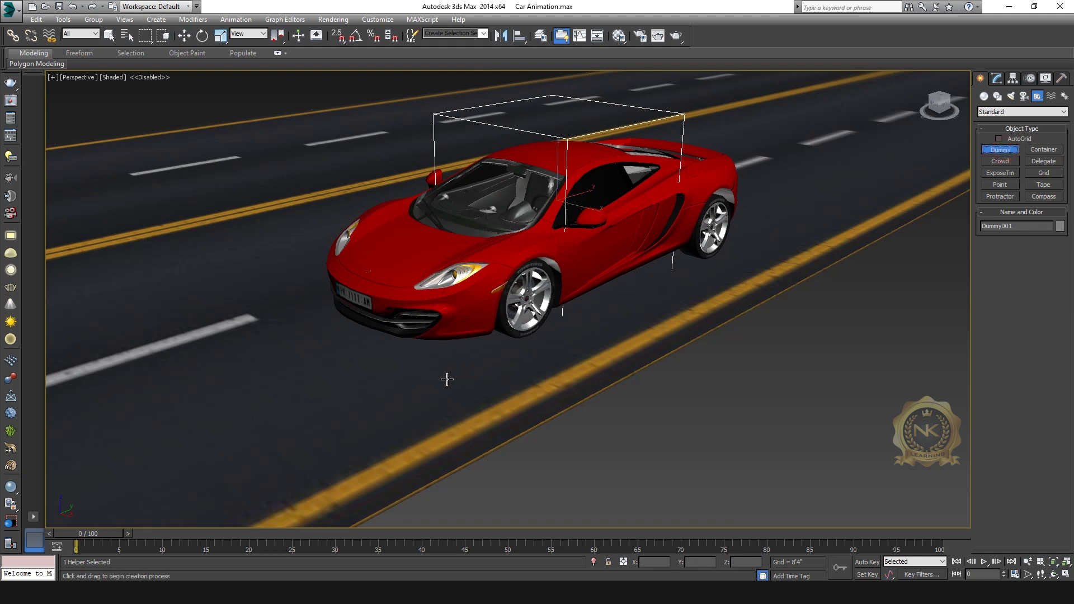
left_click_drag(455, 395, 519, 428)
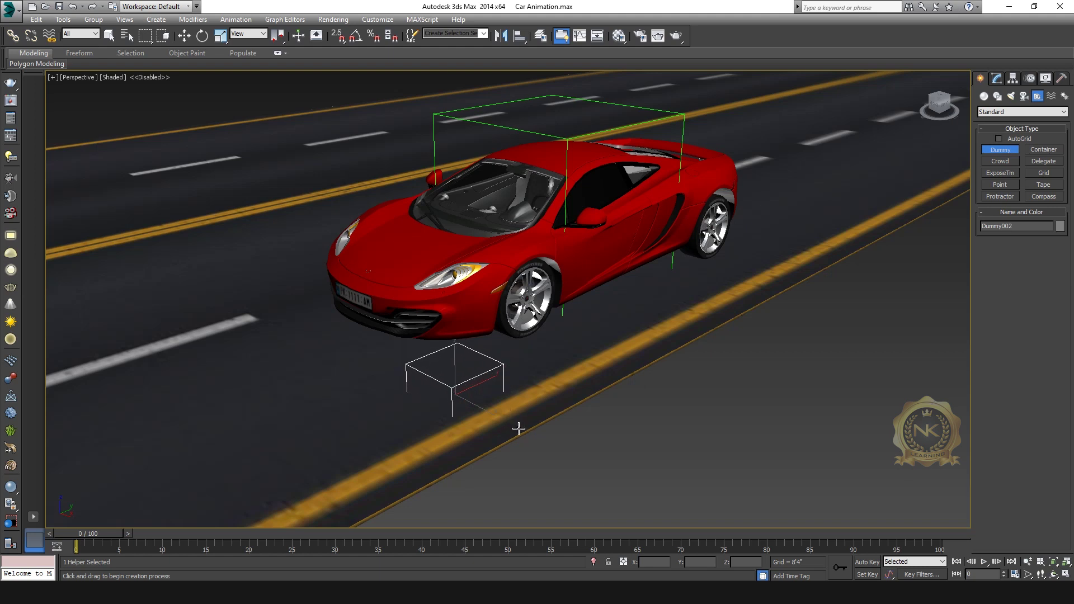
Align the new small dummy to the nearby front wheel, Wheel 2
left_click(184, 36)
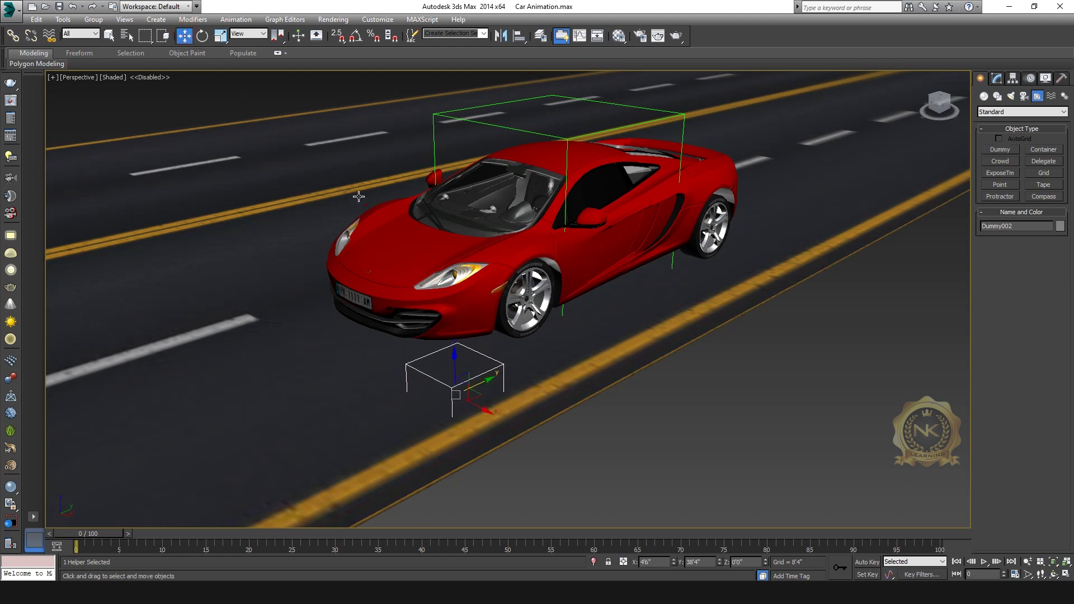
left_click(519, 36)
left_click(527, 295)
left_click(385, 328)
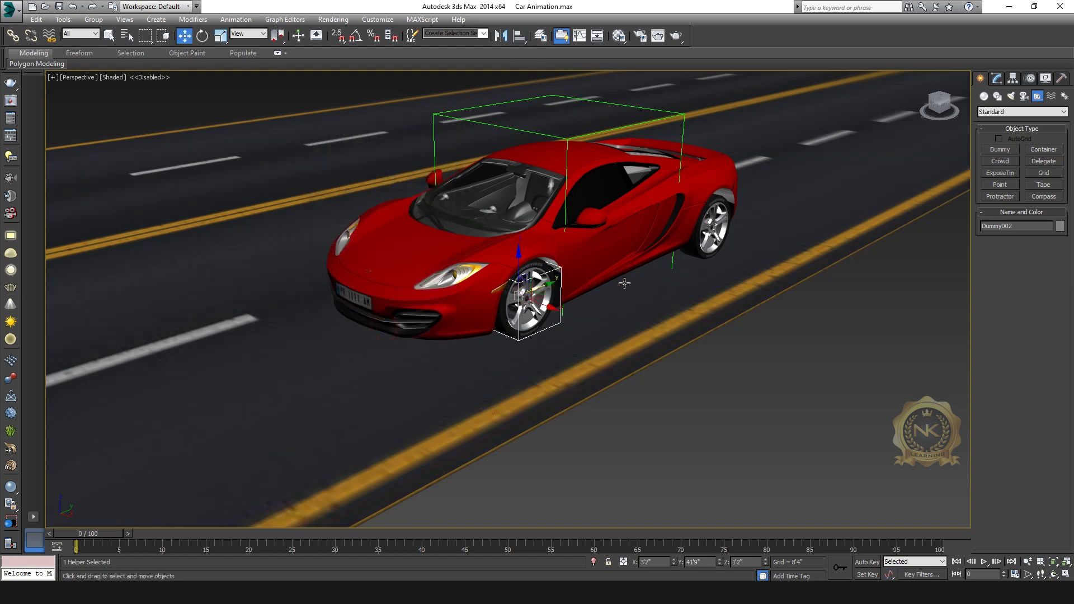
Clone the front wheel's dummy along the car's length in the Right view to place a copy on the rear wheel
left_click(947, 105)
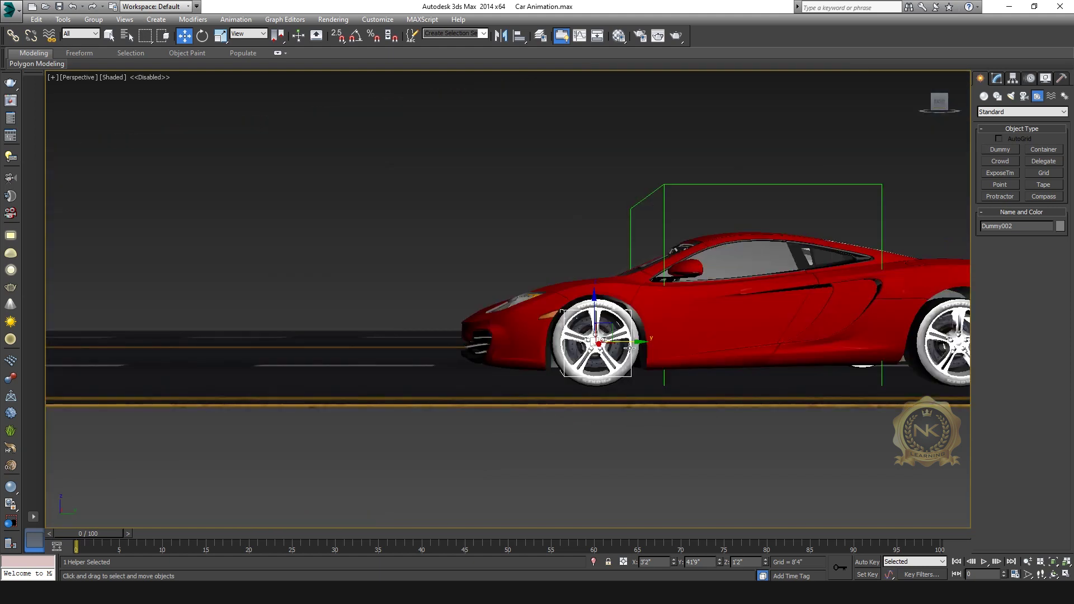
key("alt+w")
right_click(745, 186)
key("alt+w")
key("alt+w")
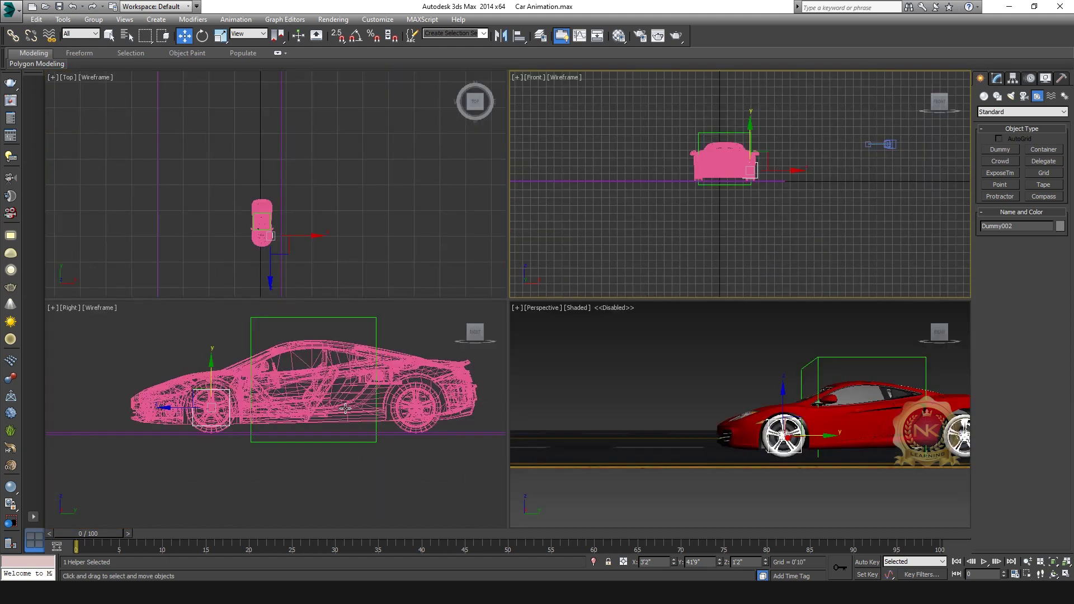
right_click(315, 452)
key("alt+w")
middle_click_drag(477, 313, 513, 325)
scroll(465, 339, "up", 2)
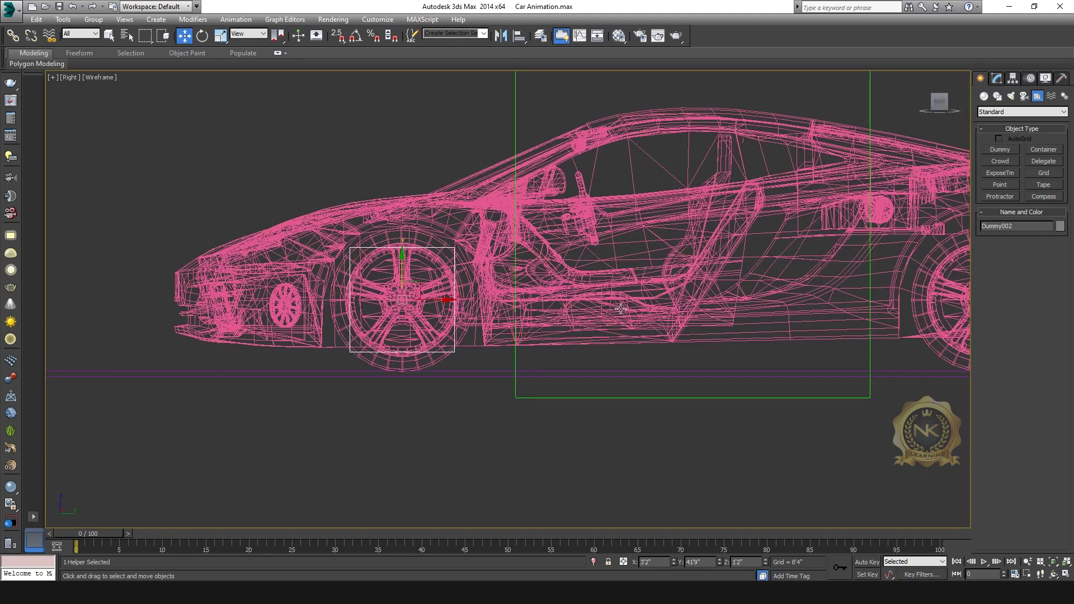
scroll(620, 308, "down", 4)
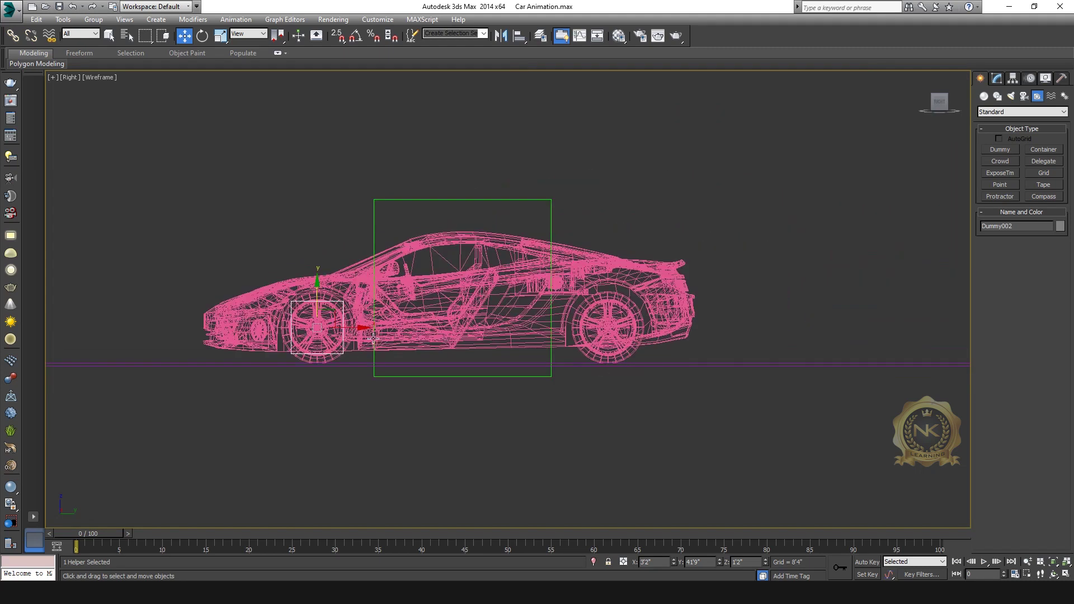
left_click_drag(353, 329, 642, 331, "shift")
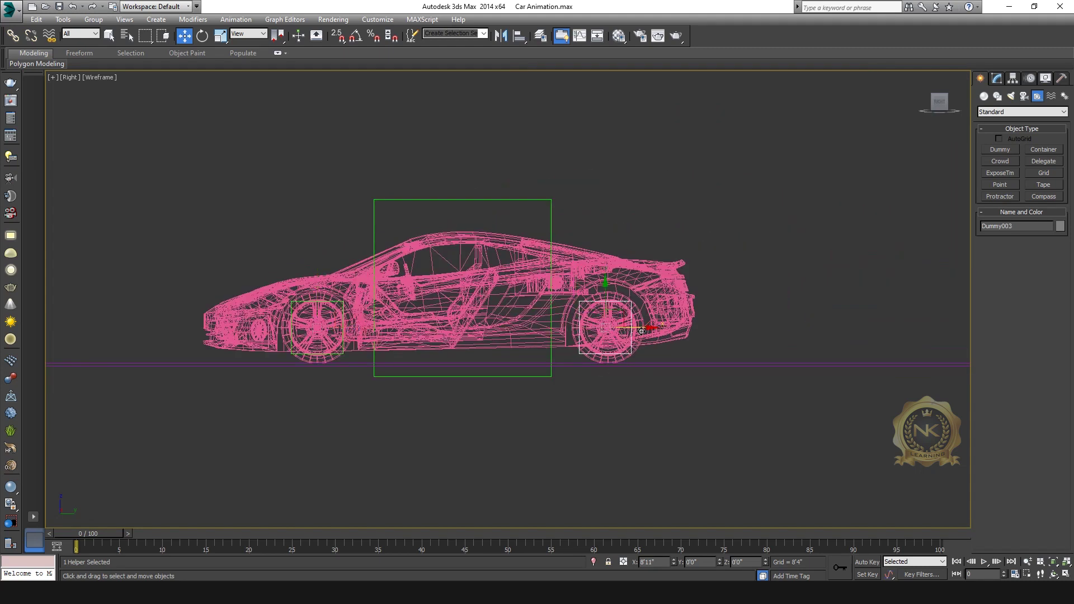
left_click(538, 343)
Align the cloned dummy to the rear wheel, Wheel 4, in the Perspective view
key("alt+w")
right_click(703, 418)
key("alt+w")
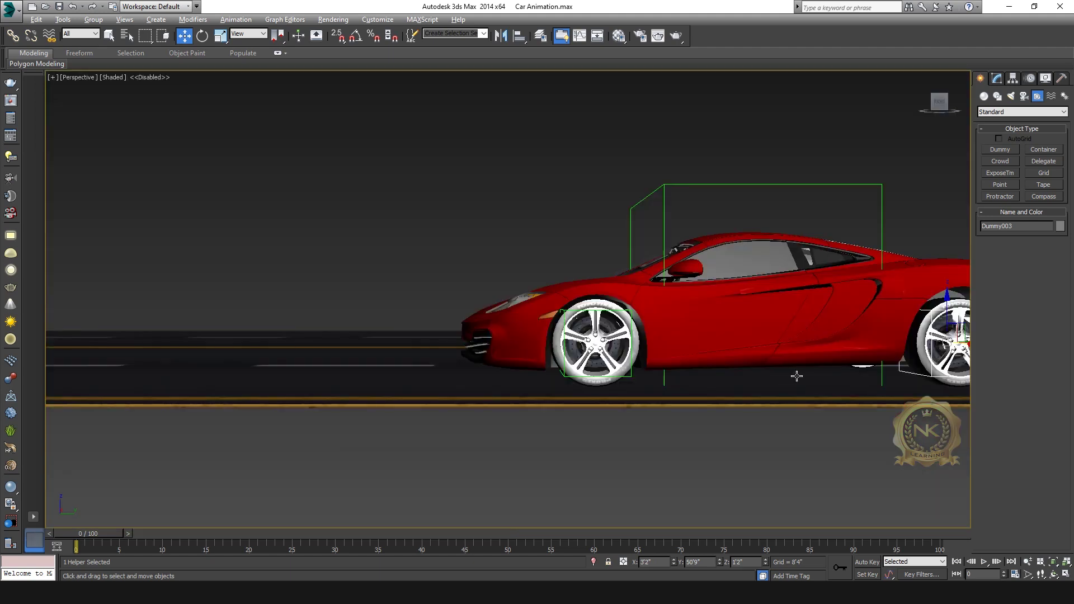
middle_click_drag(796, 375, 627, 371)
left_click(658, 339)
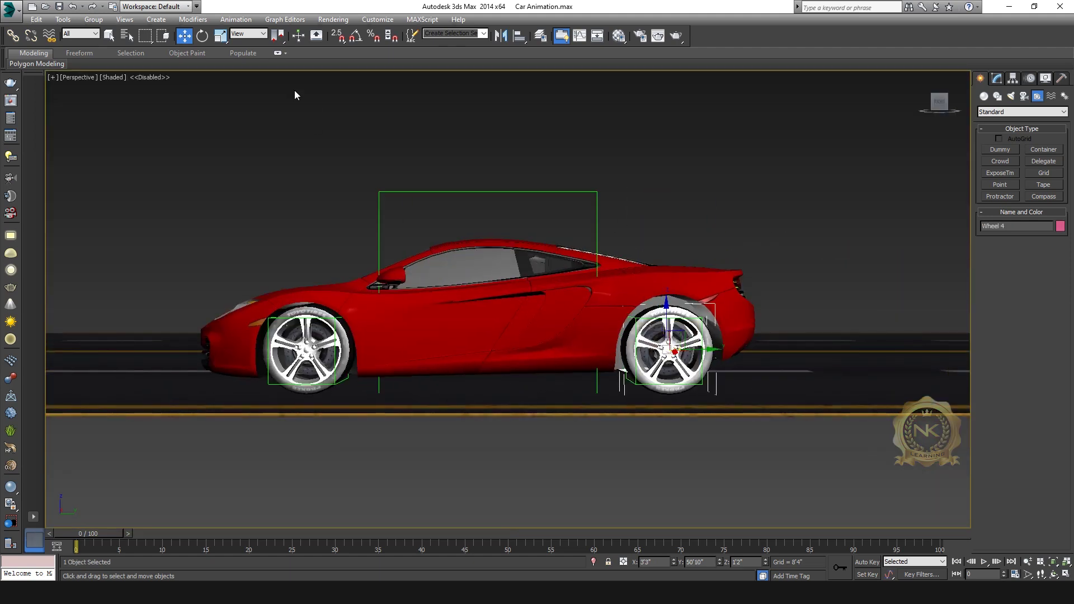
left_click(700, 383)
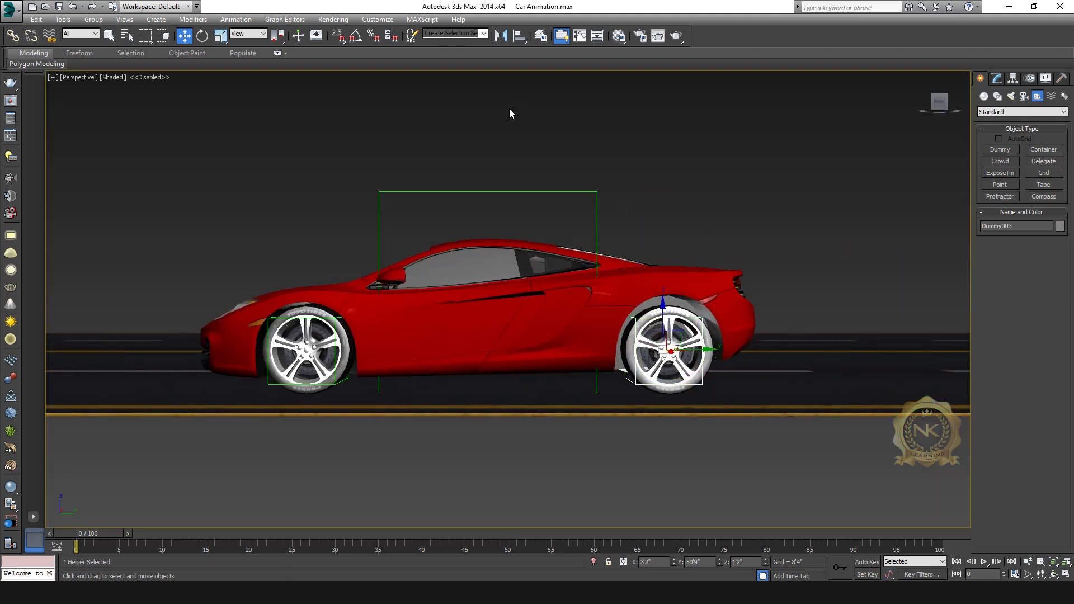
key("alt+a")
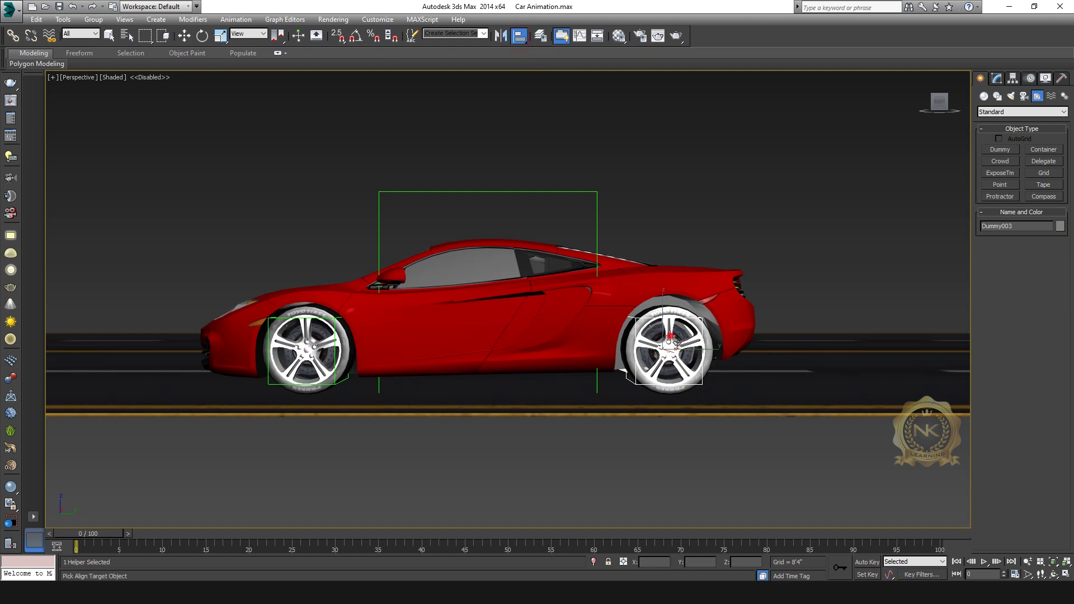
left_click(675, 341)
left_click(388, 328)
Examine the rear wheel dummy's alignment in the Right and Perspective views
key("alt+w")
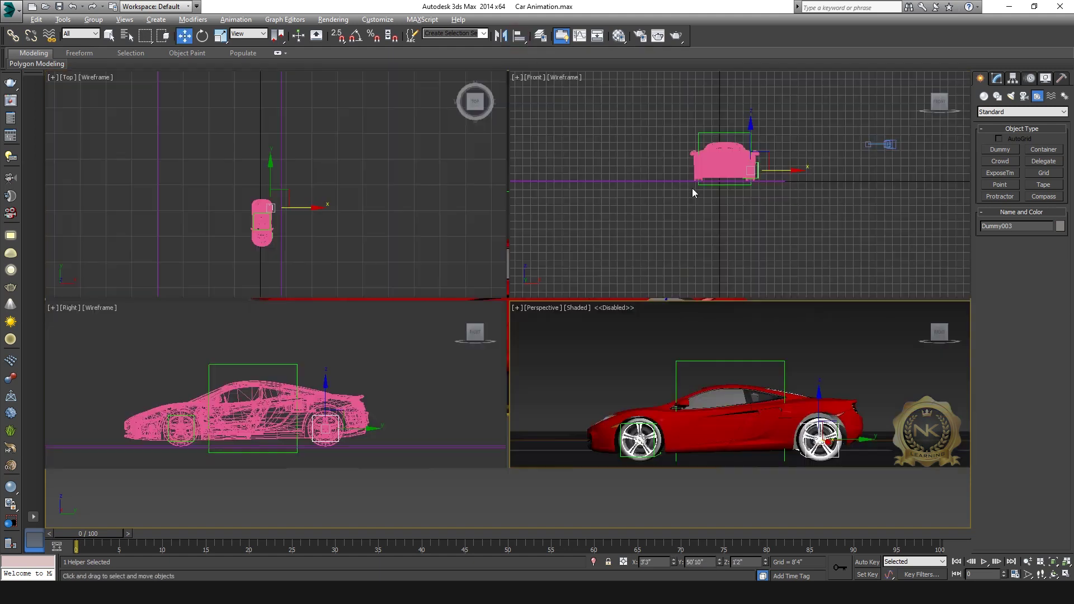
key("alt+w")
scroll(627, 330, "up", 4)
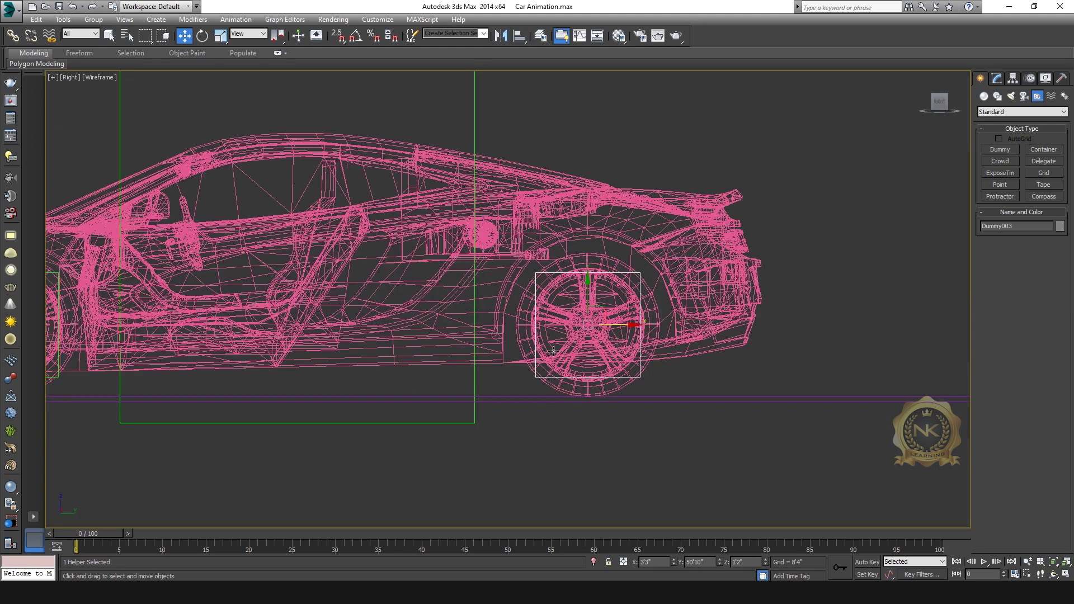
middle_click_drag(596, 341, 935, 299)
key("alt+w")
right_click(714, 432)
key("alt+w")
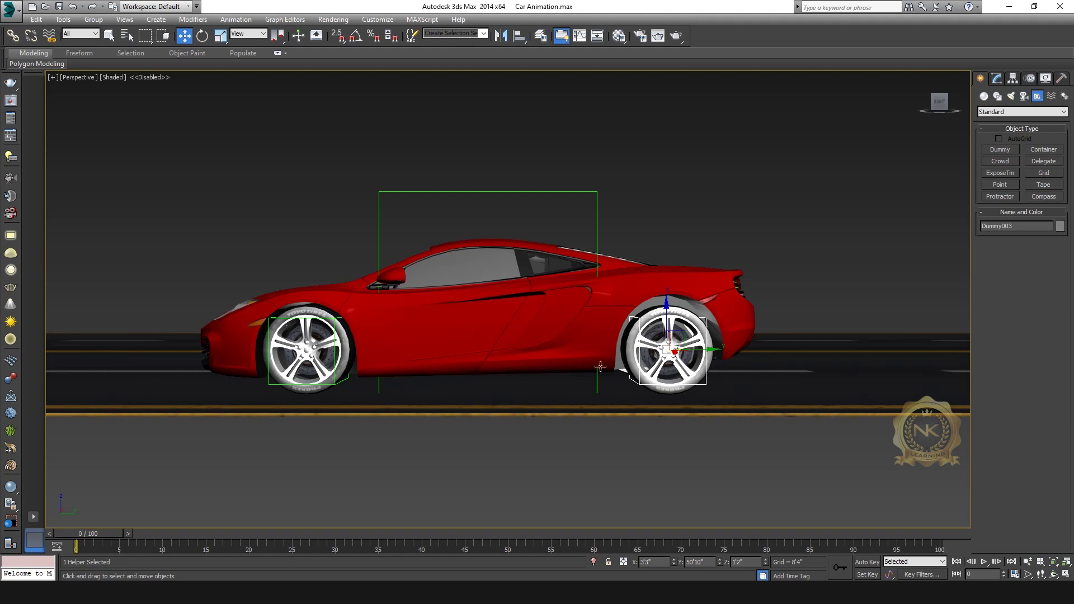
Select the front and rear wheel dummies together and clone them across the car in the Top view onto the opposite wheels
left_click(334, 376, "ctrl")
key("alt+w")
right_click(454, 189)
key("alt+w")
middle_click_drag(493, 256, 534, 203)
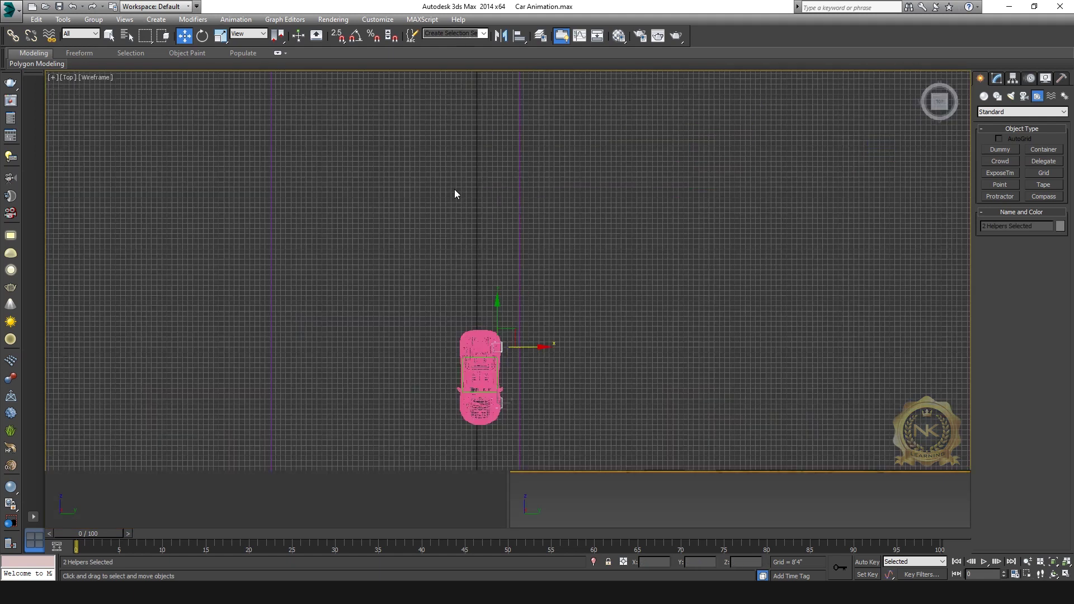
scroll(534, 202, "up", 4)
middle_click_drag(618, 145, 611, 191)
mouse_move(617, 185)
left_mouse_down("shift")
mouse_move(500, 185)
mouse_move(519, 185)
left_mouse_up("shift")
left_click(536, 344)
Examine the cloned dummies' placement on the opposite wheels from the front and the far side of the car
key("alt+w")
right_click(749, 437)
key("alt+w")
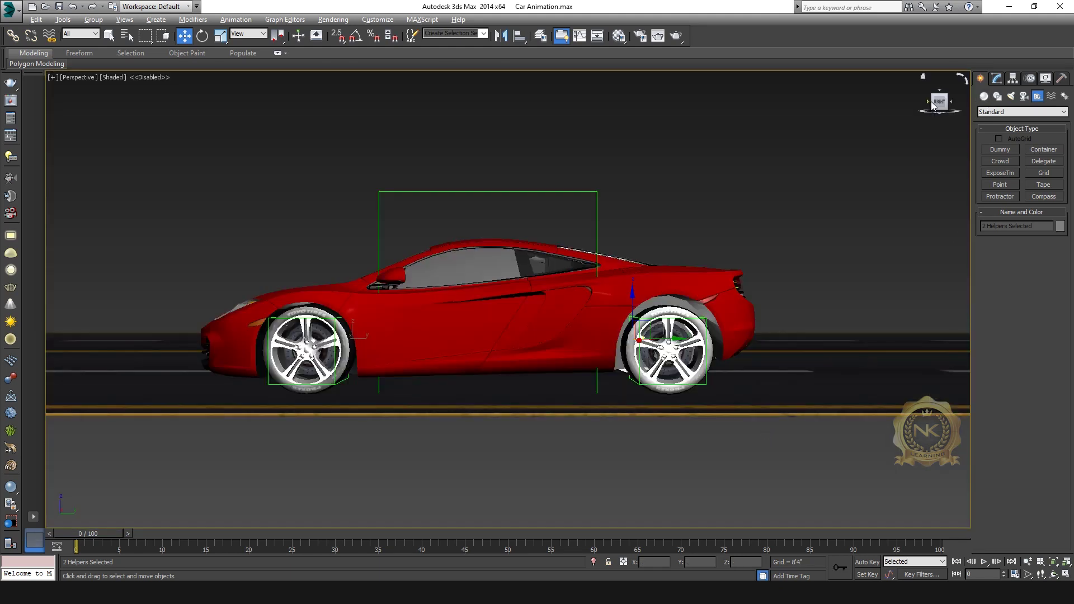
left_click(928, 102)
scroll(783, 336, "up", 4)
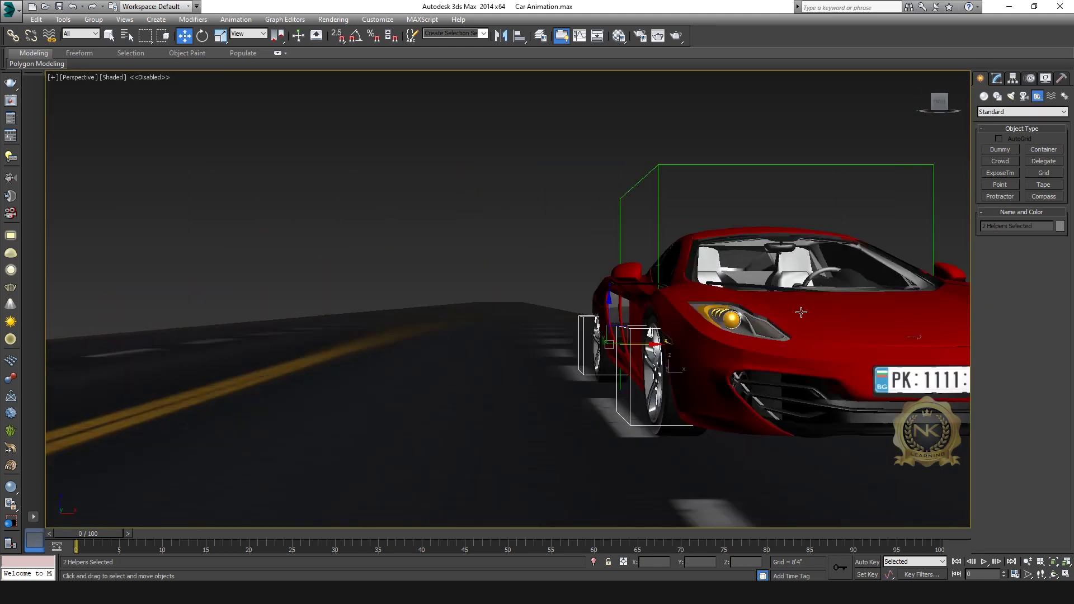
left_click(932, 104)
middle_click_drag(846, 254, 718, 279)
left_click(698, 320)
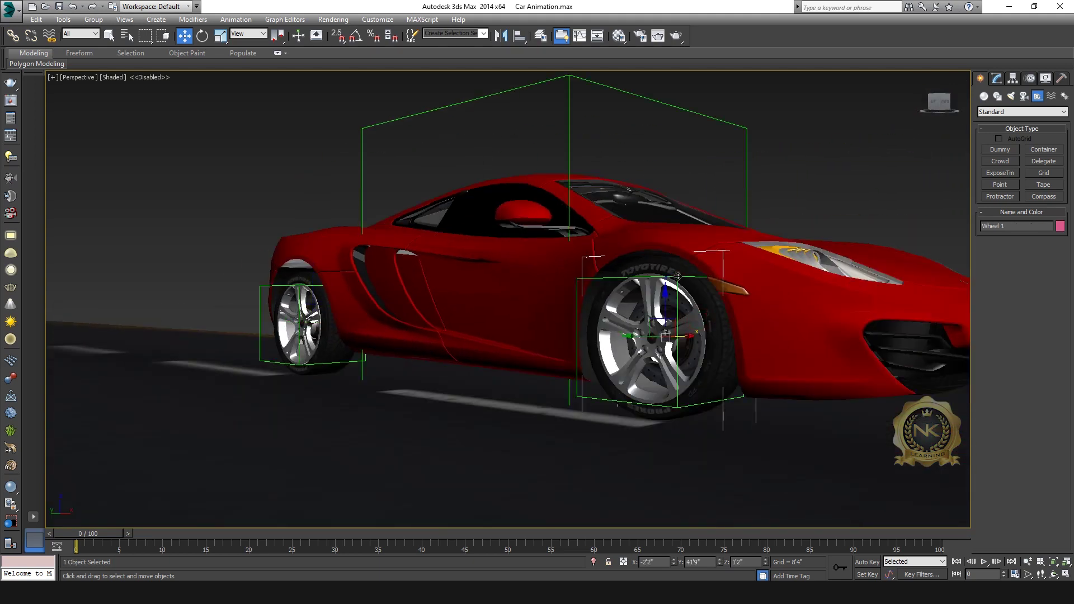
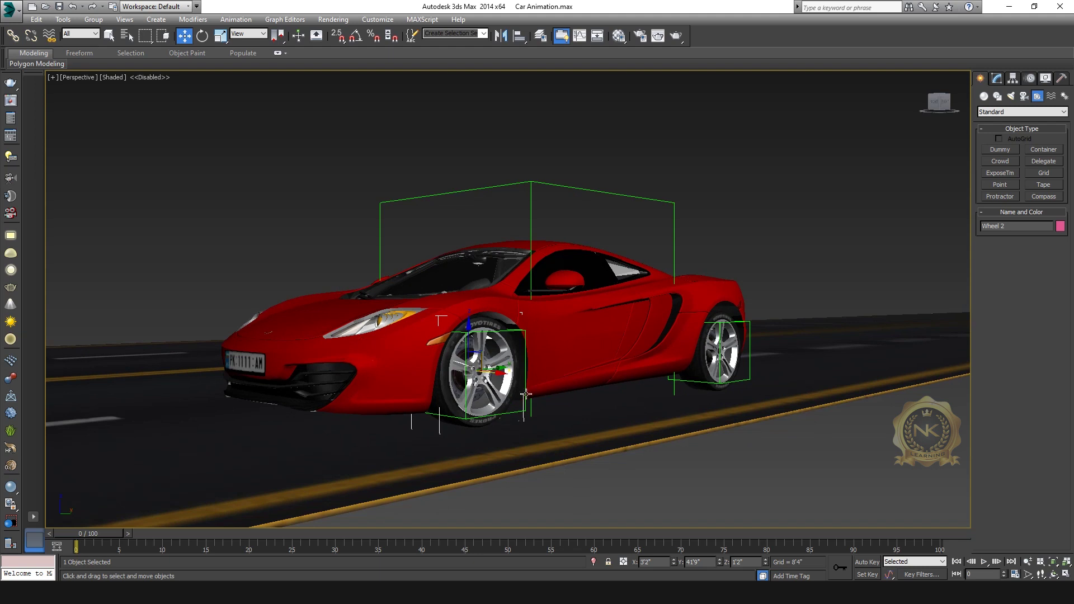
Try moving the Wheel 2 dummy in the Right view to test whether the wheel follows it
left_click(520, 411)
key("alt+w")
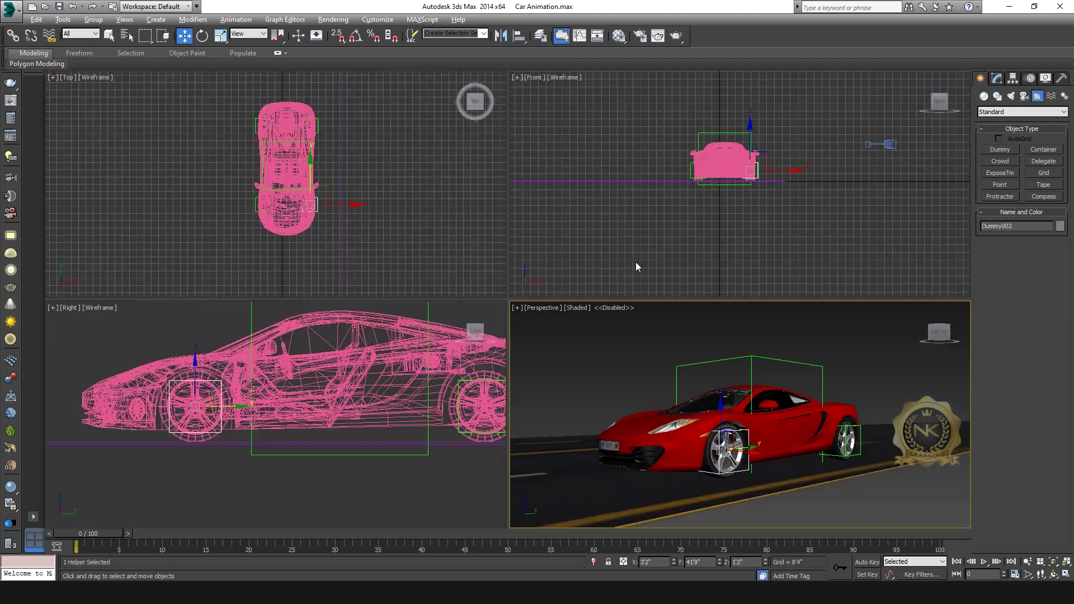
right_click(380, 357)
key("alt+w")
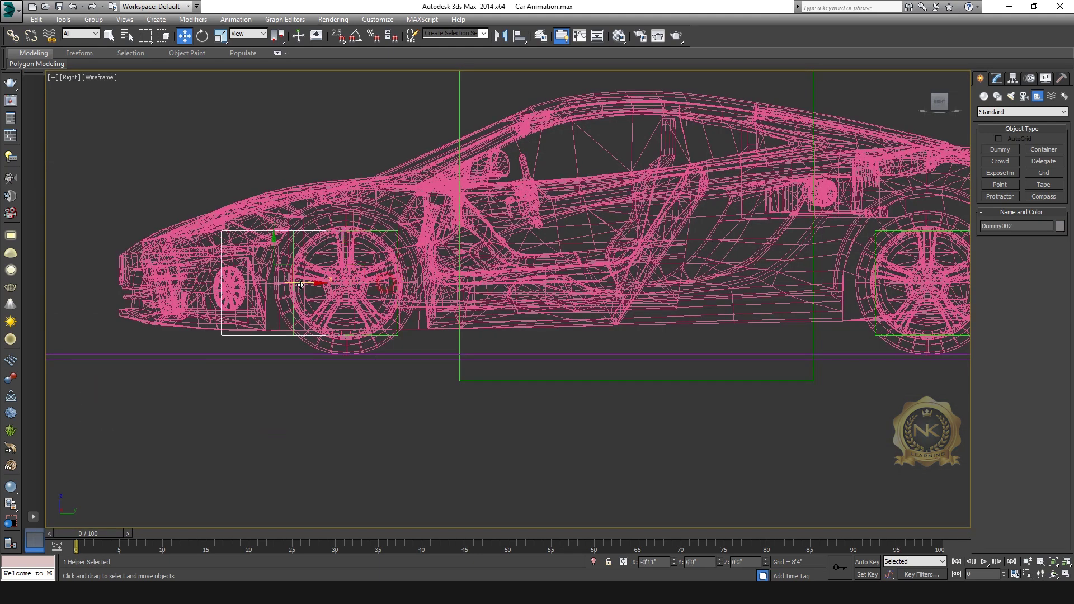
Try moving the unlinked Wheel 2 dummy in the Perspective view, and undo the move
key("alt+w")
right_click(750, 468)
key("alt+w")
middle_click_drag(609, 346, 607, 382)
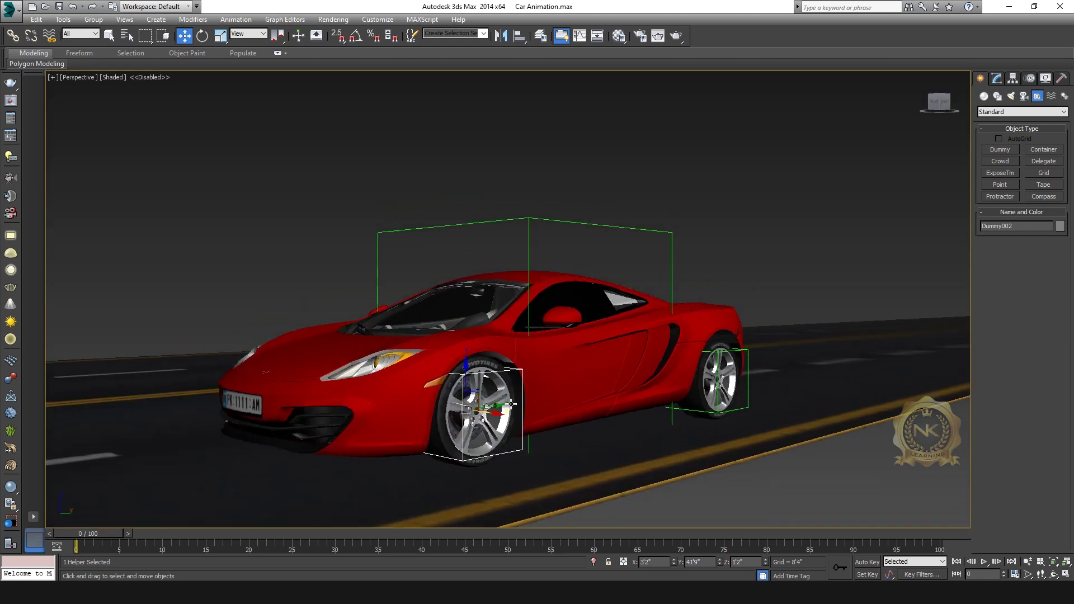
left_click_drag(496, 406, 342, 428)
key("ctrl+z")
Link Wheel 2 to its surrounding dummy as the parent with Select and Link
left_click(443, 418)
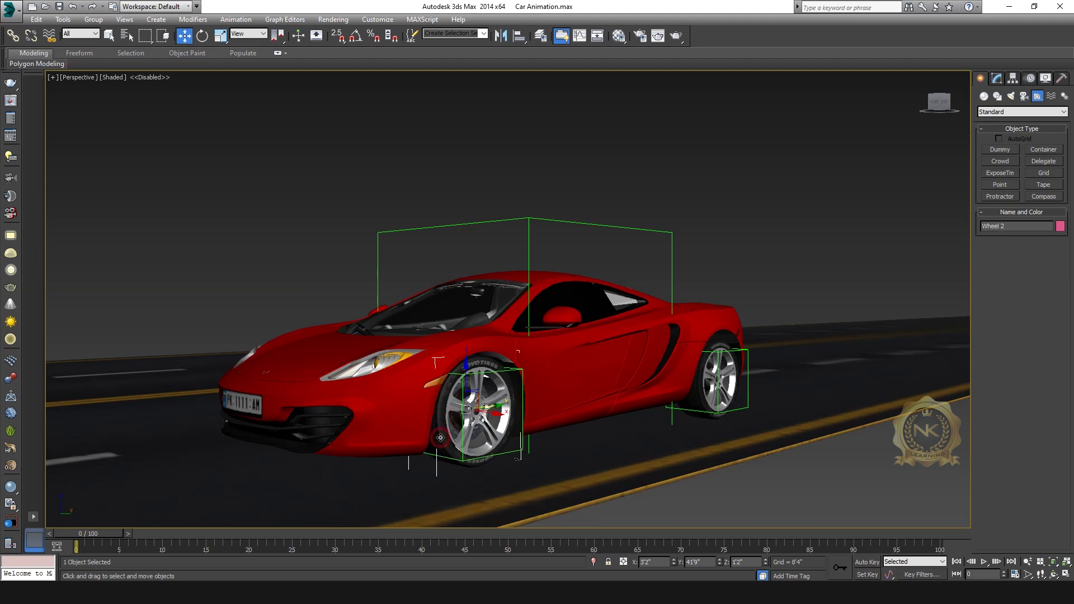
left_click(13, 37)
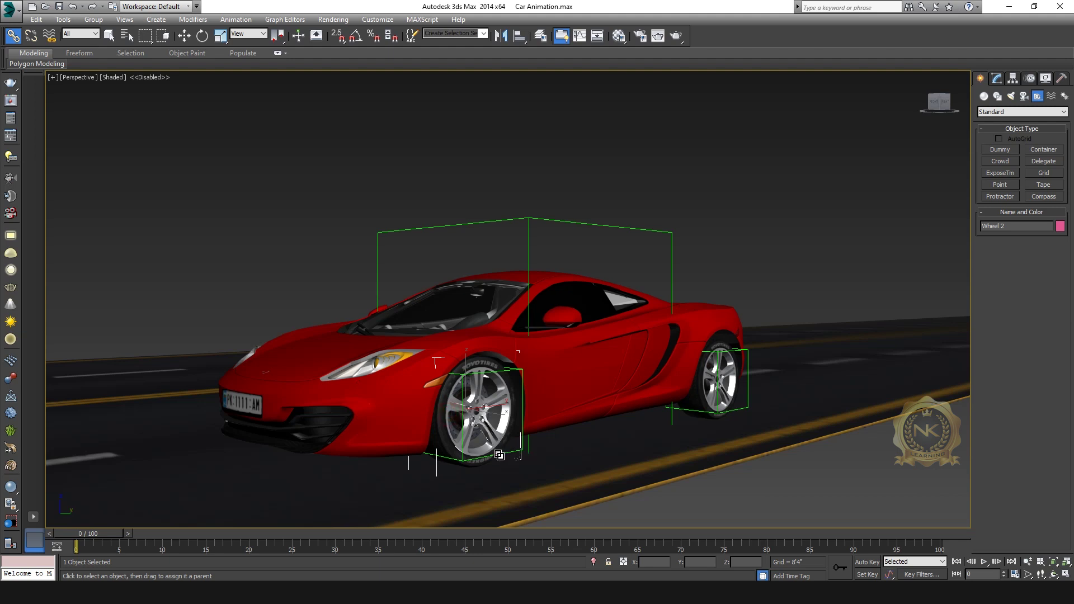
left_click(185, 37)
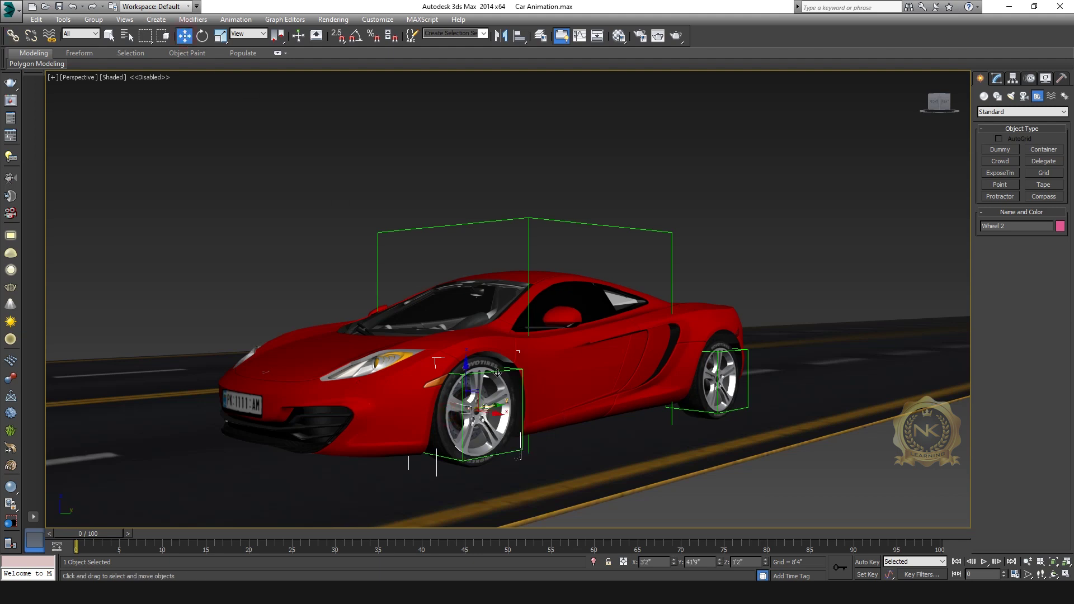
Try moving the front dummy to test its link with Wheel 2, and undo the move
left_click(495, 403)
left_click_drag(495, 404, 290, 448)
key("ctrl+z")
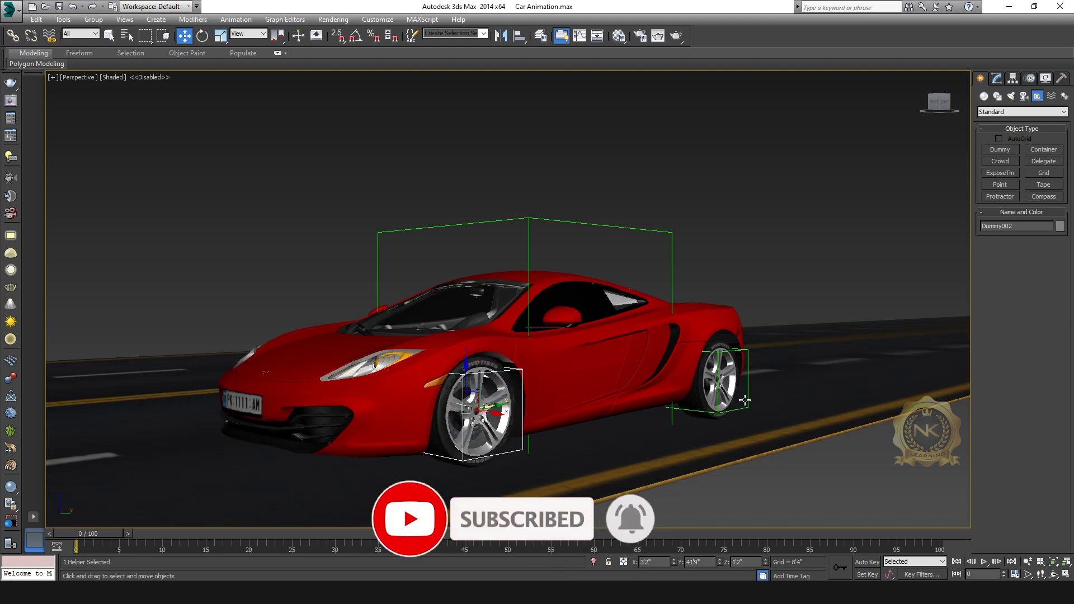
Link Wheel 4 at the rear of the car to its surrounding dummy as the parent with Select and Link
middle_click_drag(814, 360, 706, 360)
scroll(671, 394, "up", 4)
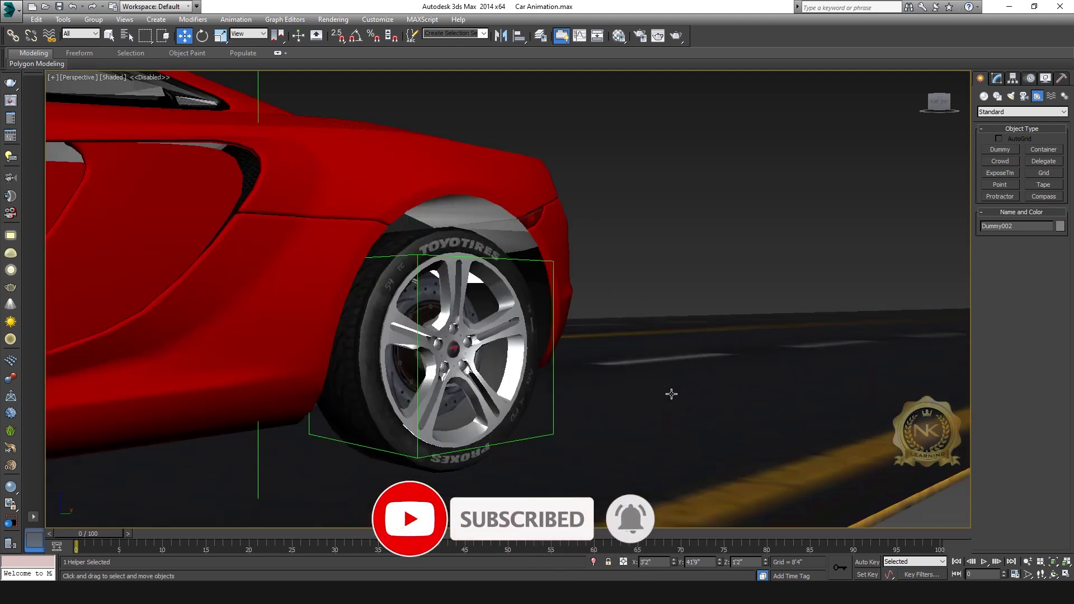
left_click(416, 266)
left_click(407, 266)
left_click(12, 36)
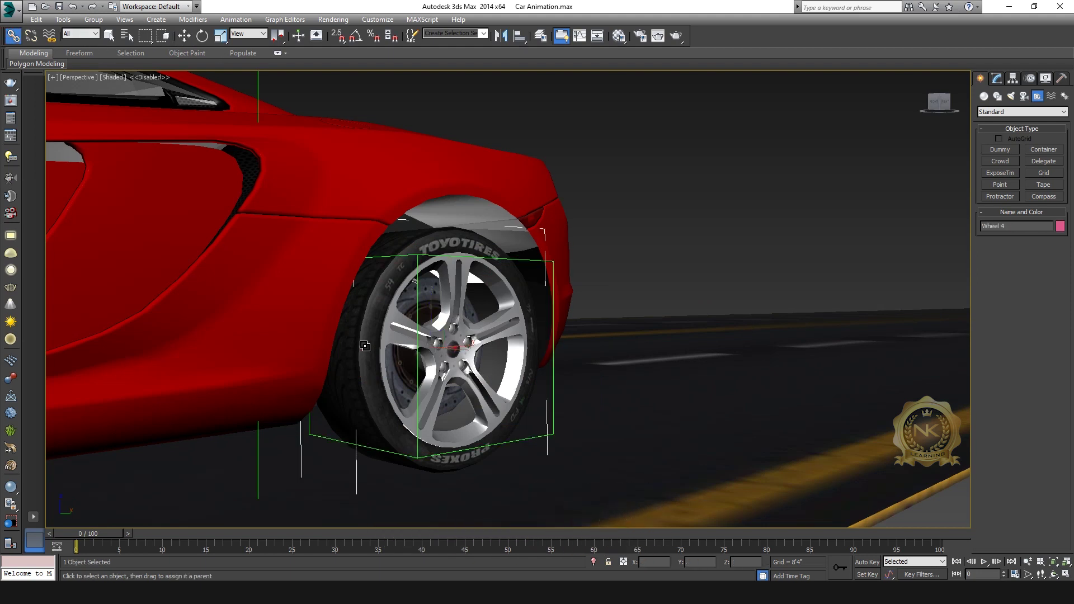
left_click_drag(556, 430, 553, 429)
Link Wheel 1 on the other side of the car to the dummy around it
scroll(551, 425, "down", 4)
left_click_drag(939, 104, 1024, 105)
left_click_drag(614, 450, 639, 460)
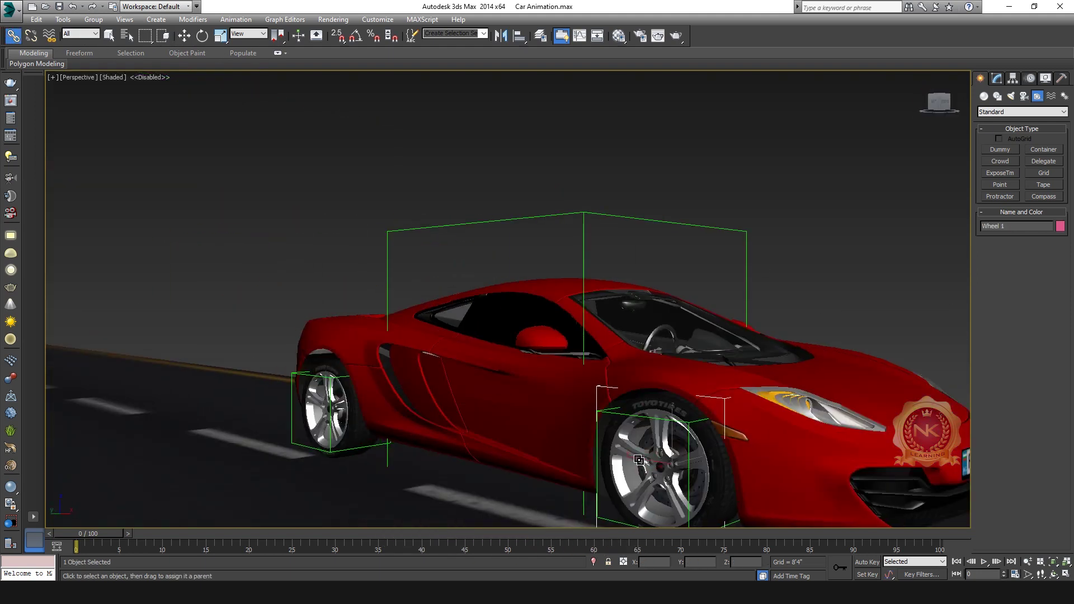
Try moving the Wheel 1 dummy to test whether the wheel follows it, and cancel the move
left_click(184, 35)
middle_click_drag(674, 504, 671, 471)
left_click_drag(647, 375, 686, 381)
right_click(686, 381)
Link the rear Wheel 3 to its surrounding dummy as the parent
middle_click_drag(350, 409, 513, 398)
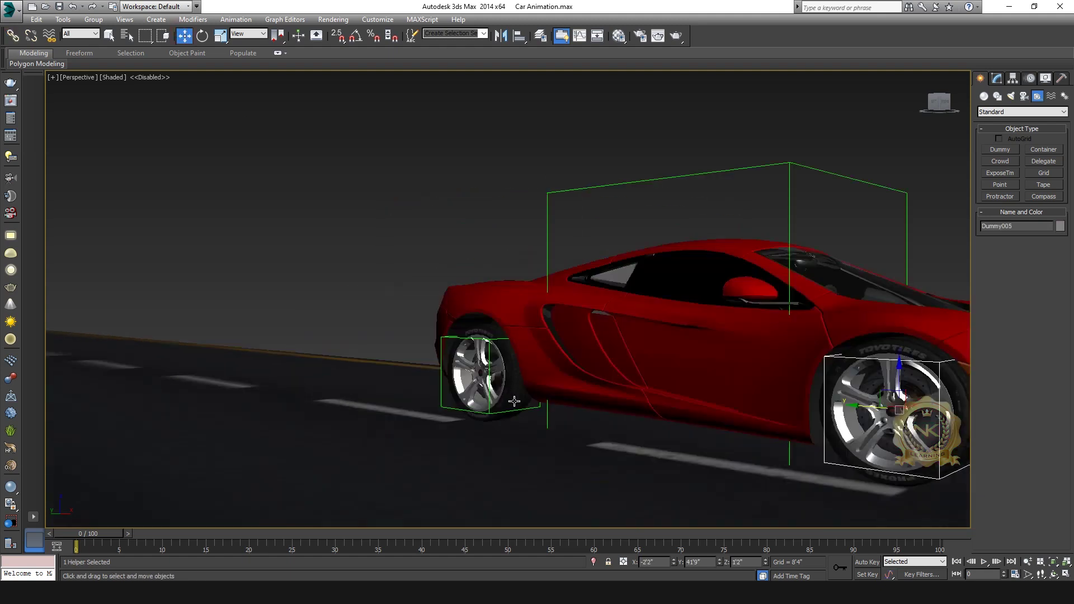
scroll(506, 392, "up", 5)
left_click(539, 314)
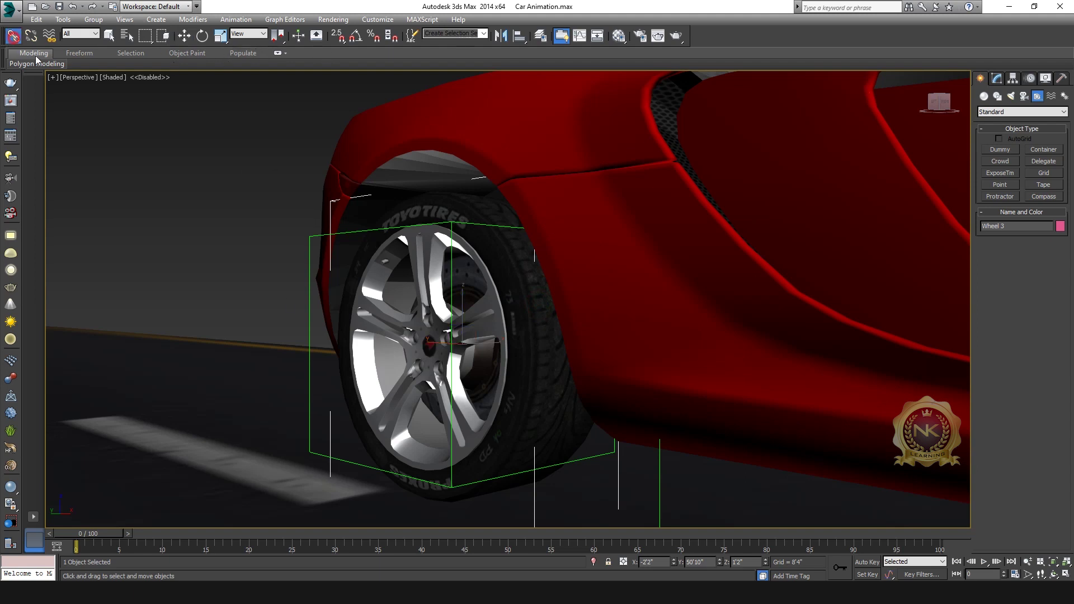
left_click(332, 235)
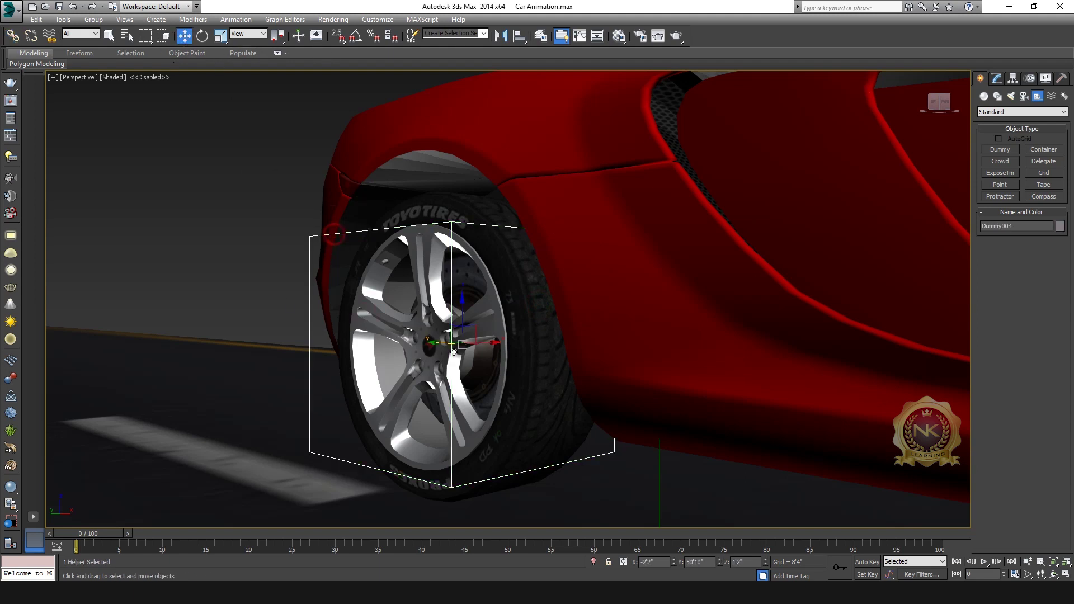
Try moving the main body dummy along the road with the wheel dummies still unlinked, and cancel the move
left_click(949, 99)
left_click(949, 99)
scroll(531, 338, "down", 5)
scroll(643, 284, "up", 2)
left_click(633, 295)
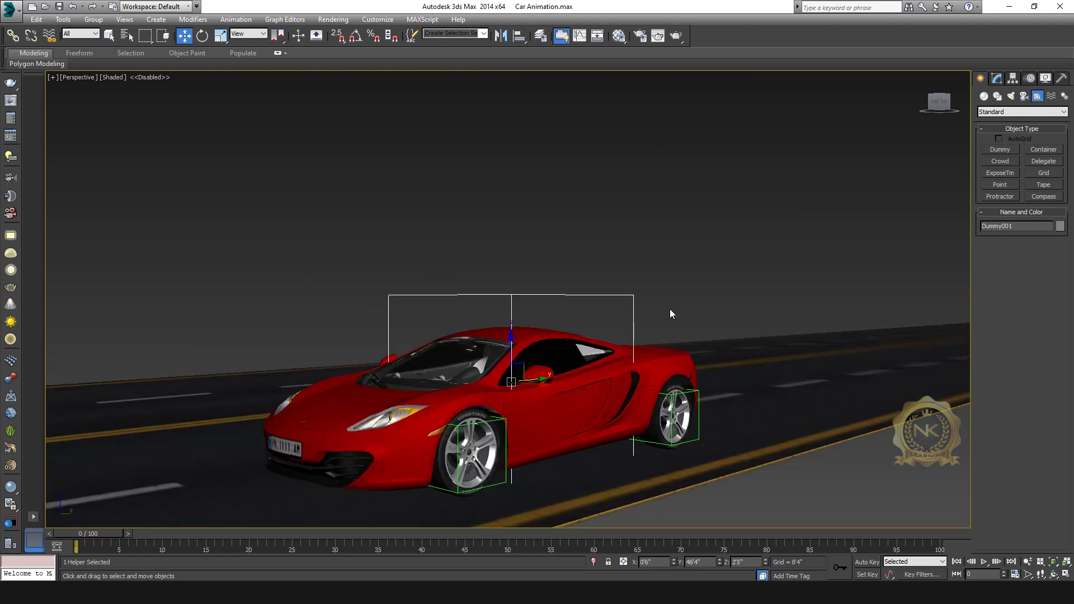
left_click(944, 103)
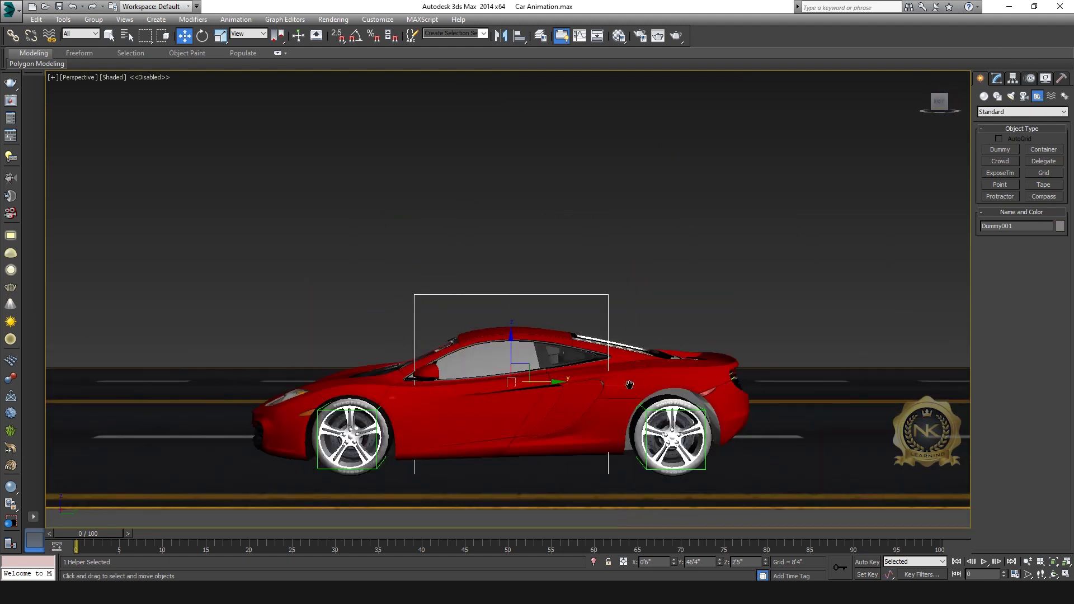
left_click_drag(662, 371, 498, 374)
right_click(498, 373)
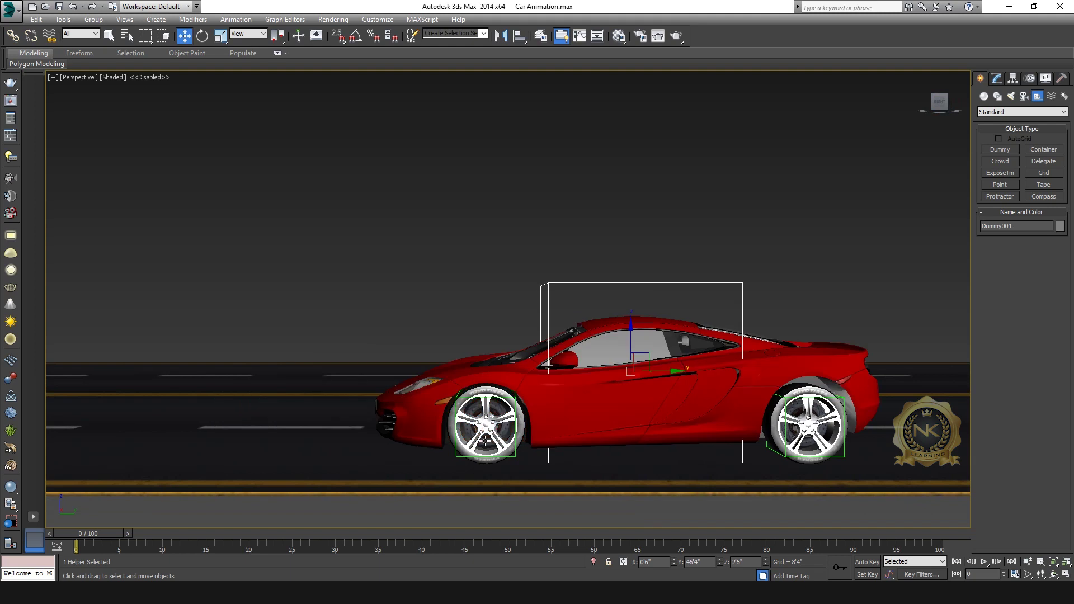
Link the front Wheel 2 dummy to the main body dummy as its parent
scroll(515, 413, "up", 3)
left_click(517, 385)
left_click(13, 36)
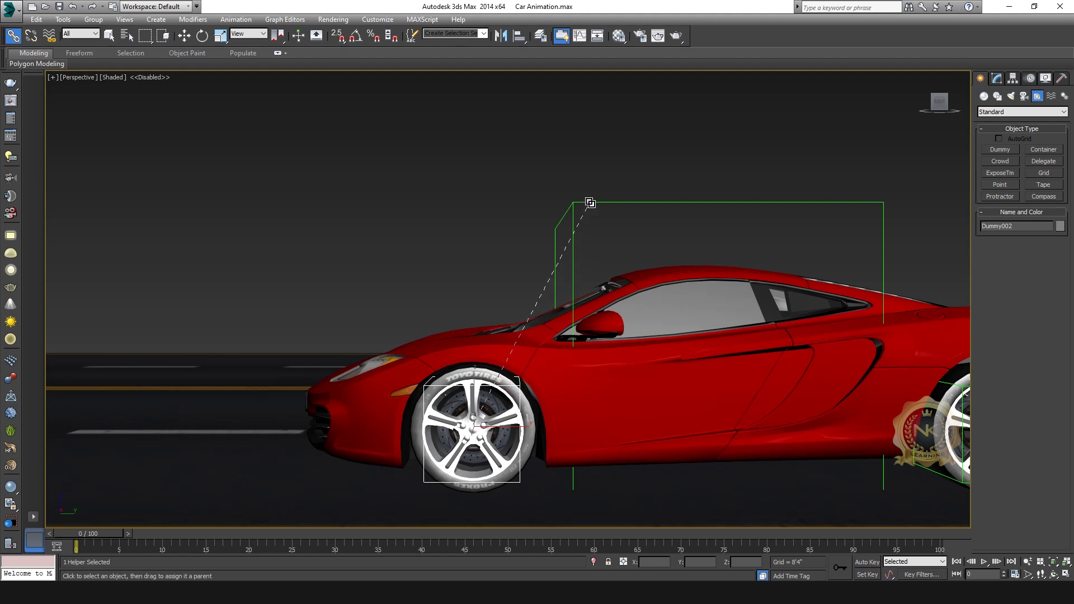
left_click_drag(590, 203, 590, 202)
Try moving the main dummy to test whether the front wheel dummy follows it, and undo the move
left_click(185, 35)
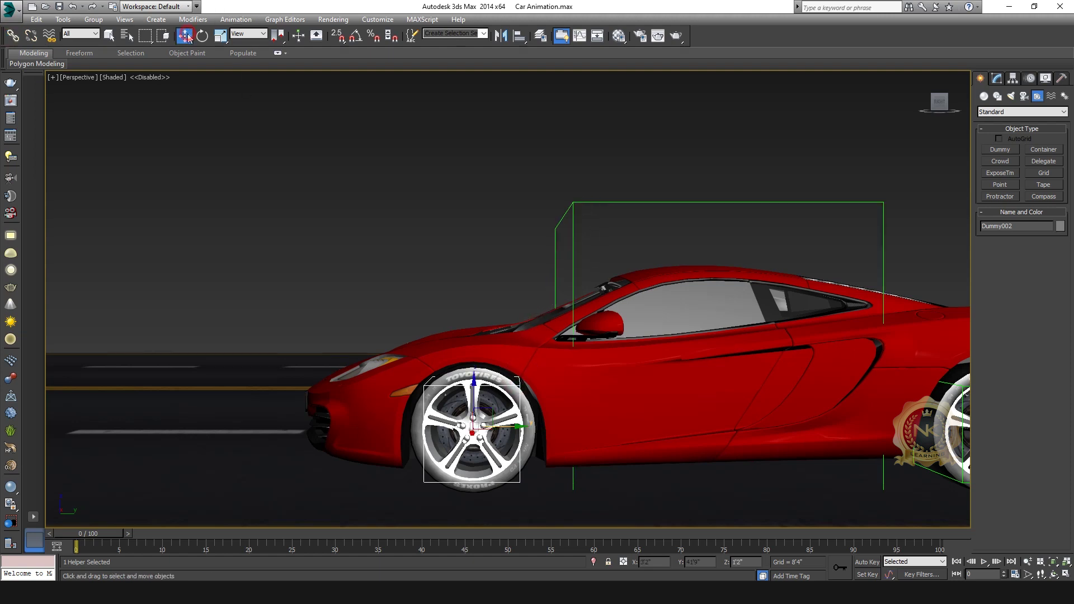
left_click(574, 213)
scroll(595, 304, "down", 3)
left_click_drag(691, 326, 537, 342)
key("ctrl+z")
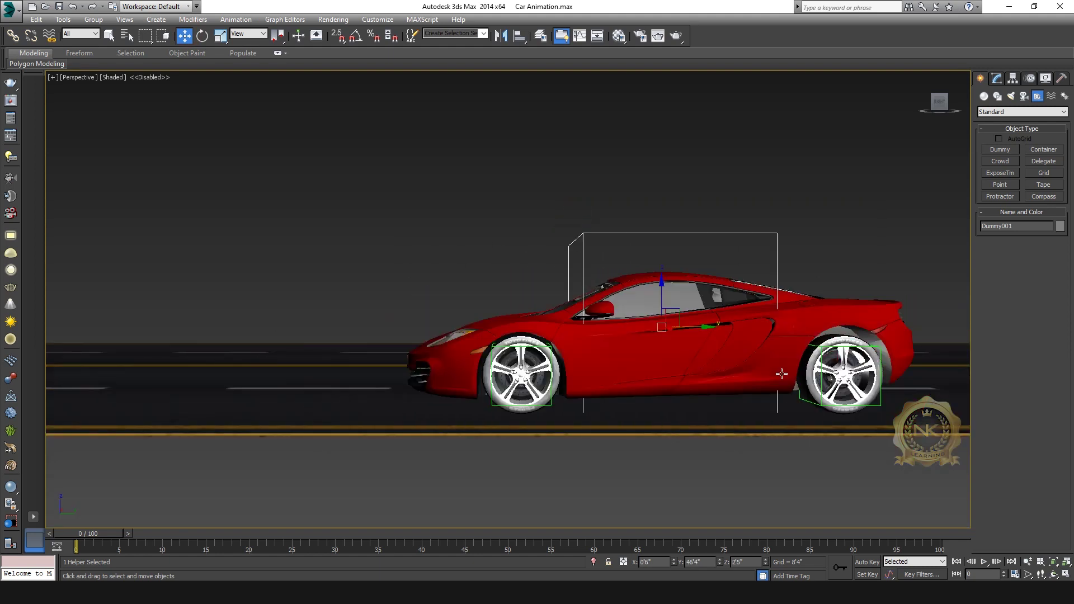
Link the rear Wheel 4 dummy to the main body dummy as its parent
scroll(797, 373, "up", 3)
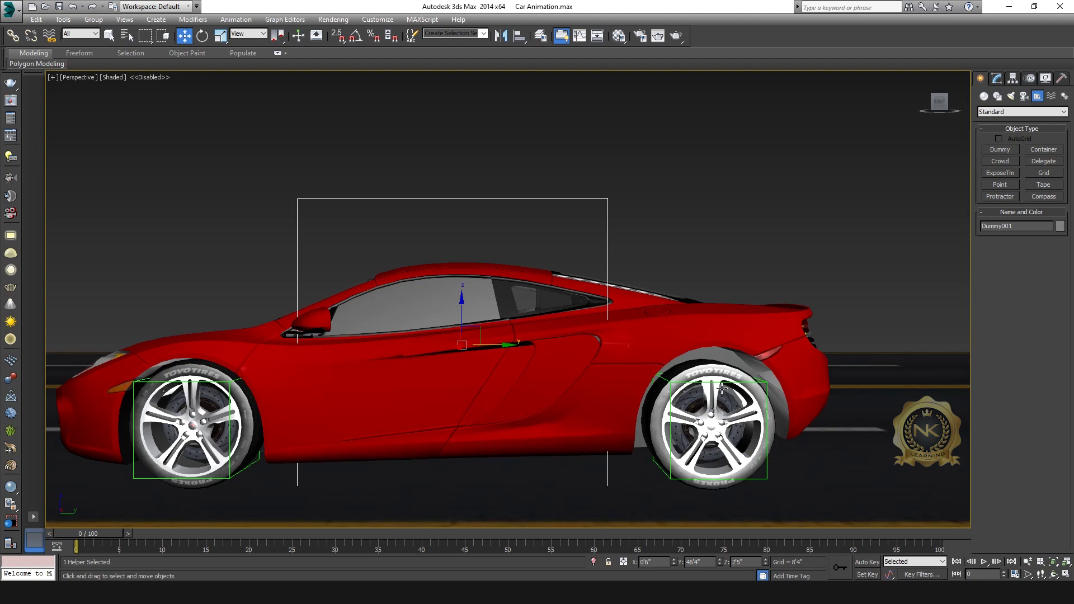
left_click(721, 382)
left_click(12, 35)
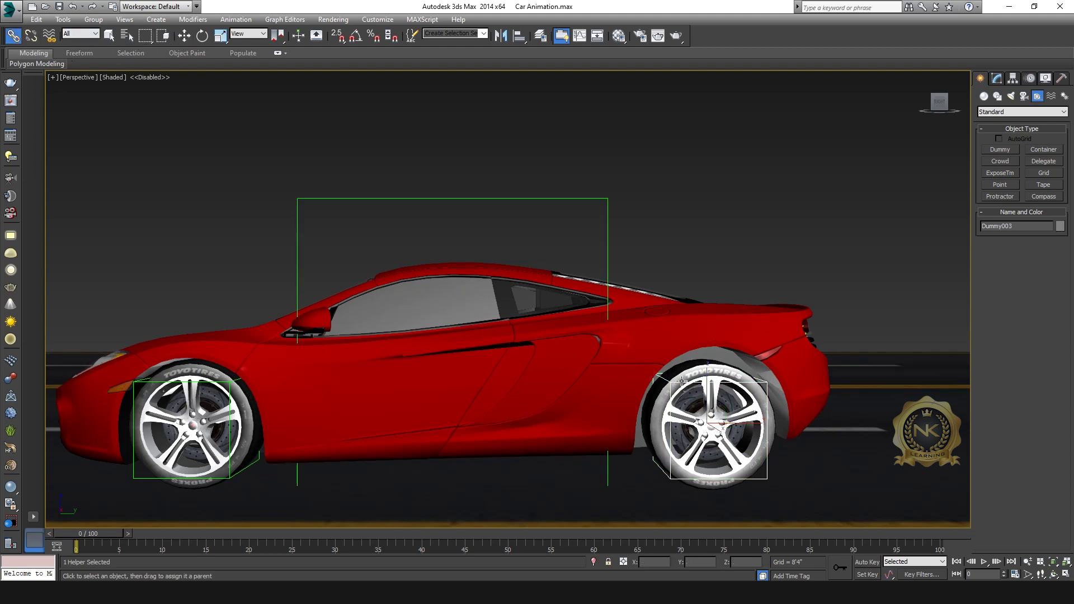
left_click_drag(625, 221, 607, 199)
Link the front Wheel 1 dummy on the other side of the car to the main body dummy
left_click(929, 101)
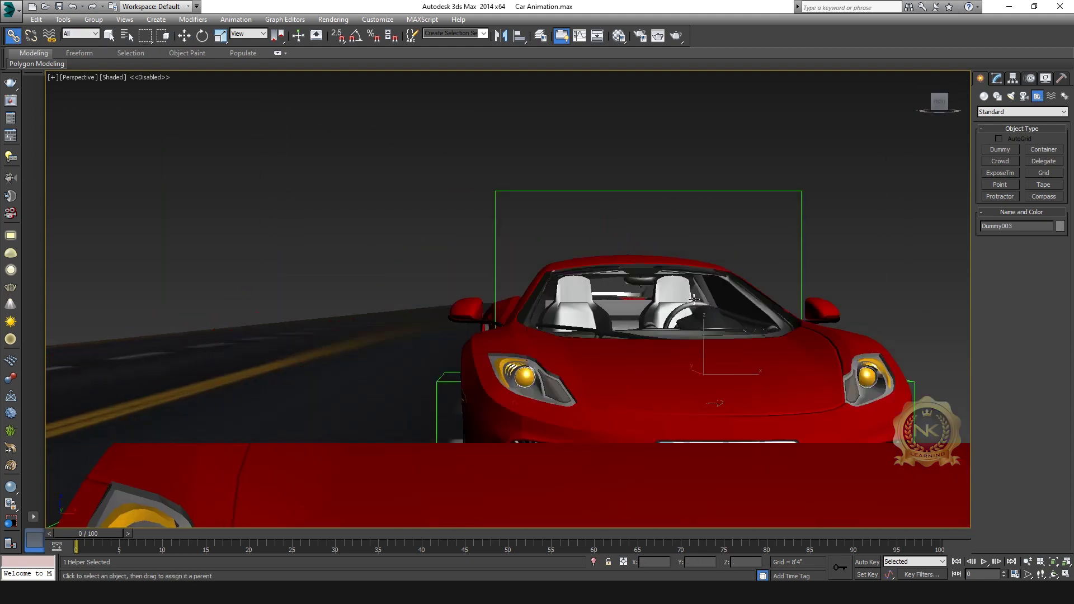
left_click(932, 101)
left_click(185, 35)
left_click(591, 393)
left_click(13, 35)
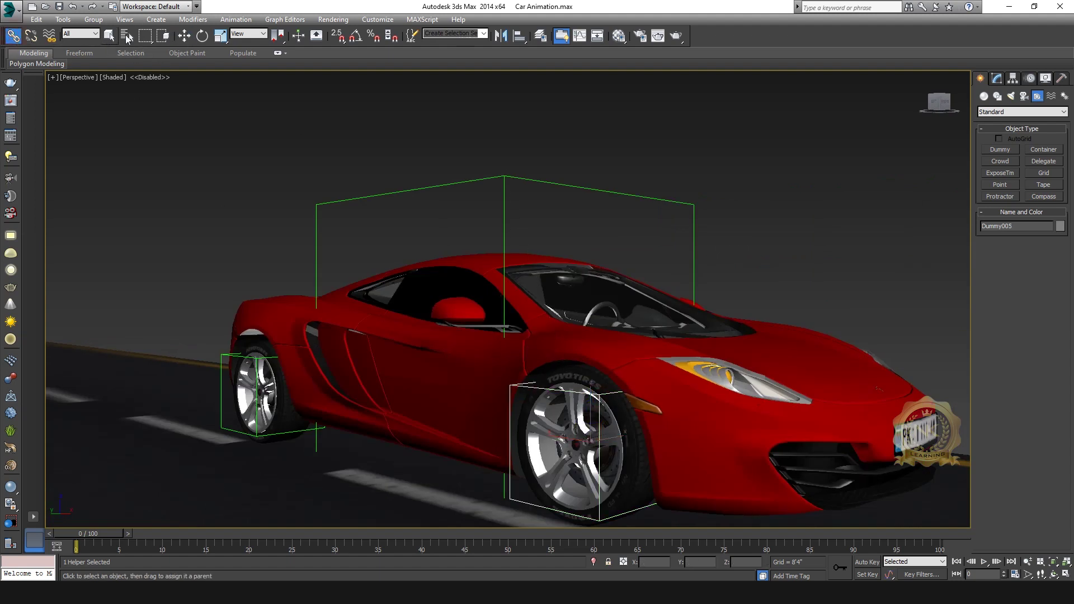
Link the rear Wheel 3 dummy to the main body dummy as its parent
left_click(221, 356)
left_click_drag(336, 199, 335, 199)
key("w")
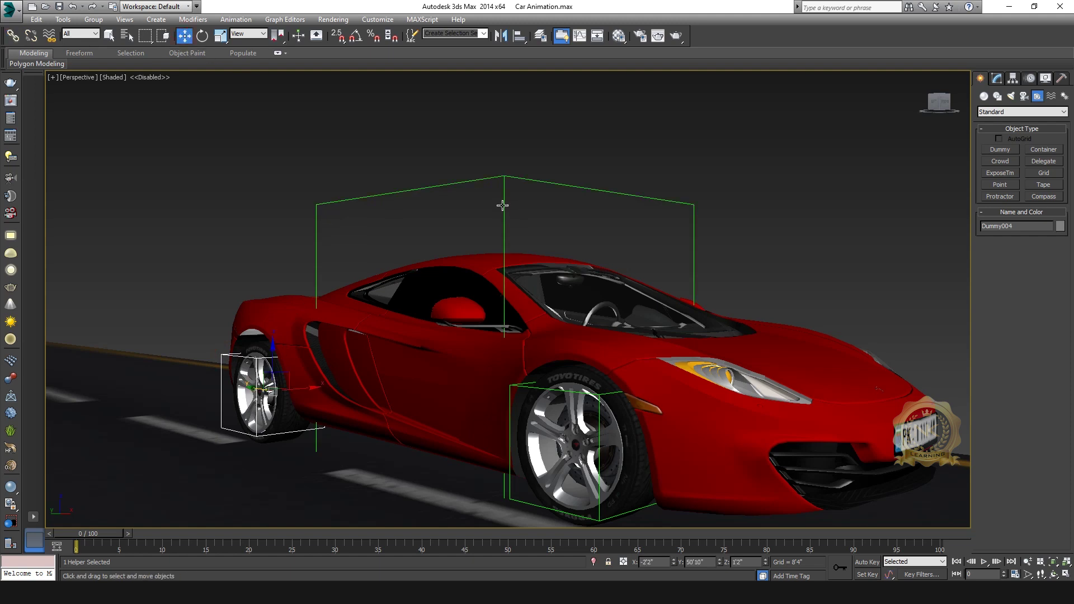
Try moving the main dummy from both sides of the car to test the complete link hierarchy, and undo each move
left_click(502, 205)
scroll(537, 296, "down", 3)
mouse_move(508, 317)
left_mouse_down()
mouse_move(894, 319)
mouse_move(521, 317)
left_mouse_up()
key("ctrl+z")
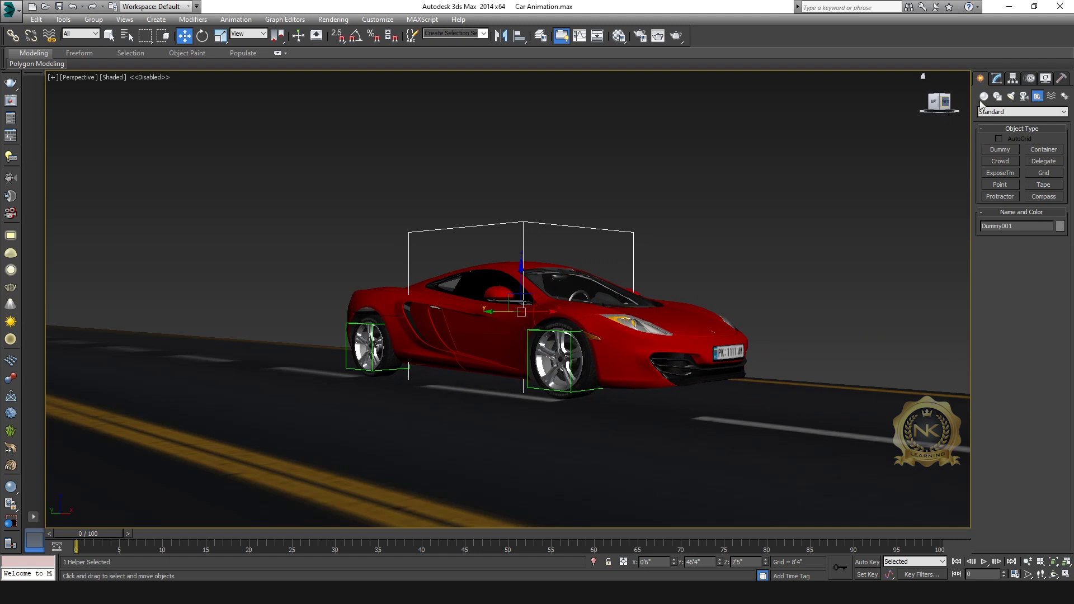
left_click_drag(953, 108, 715, 272)
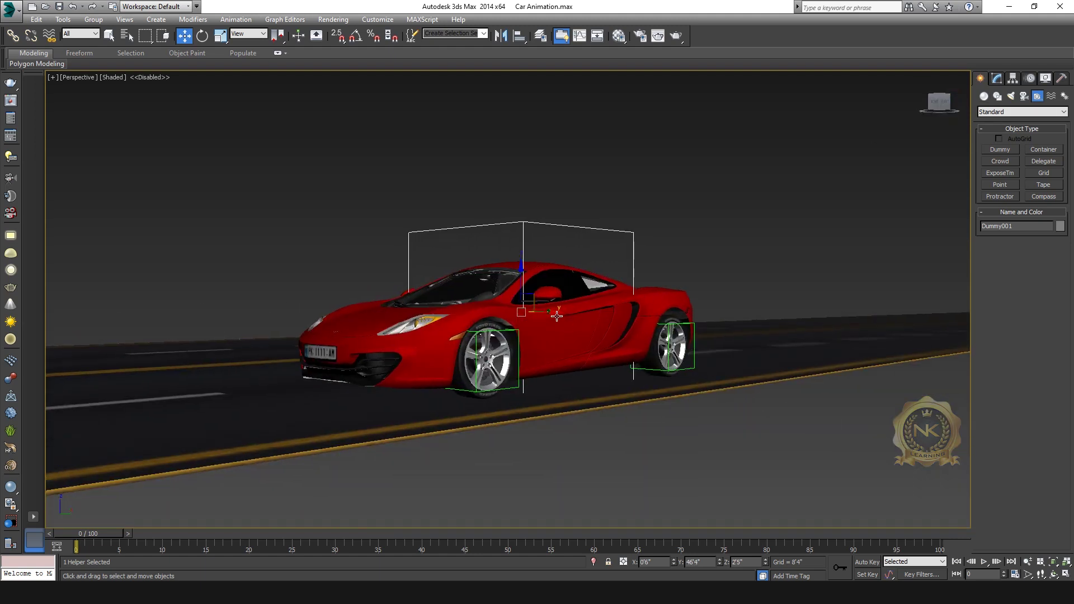
middle_click_drag(604, 353, 623, 454)
left_click_drag(564, 372, 398, 410)
key("ctrl+z")
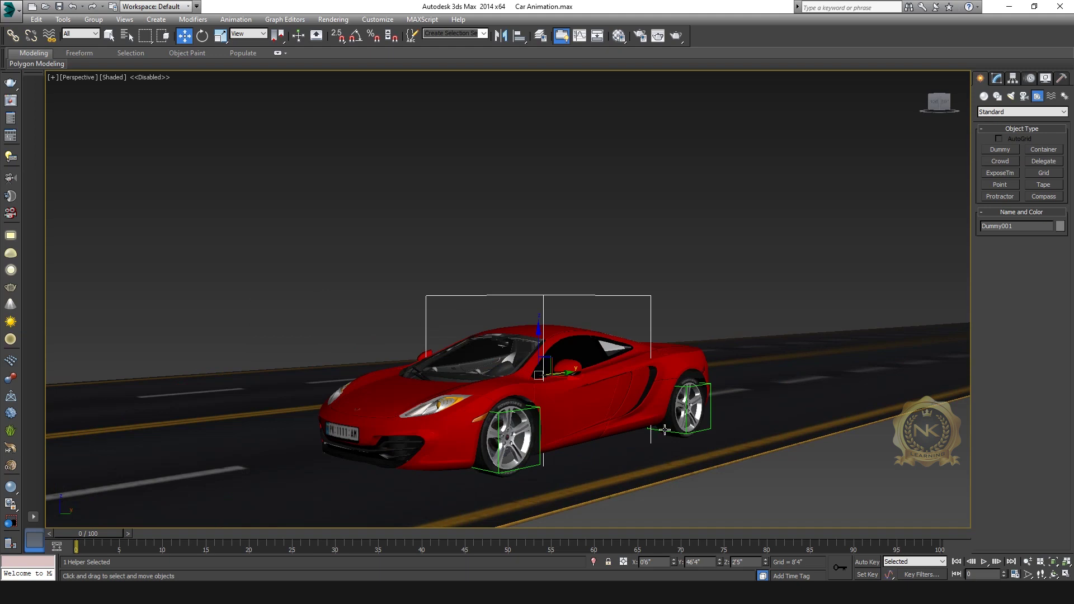
Create a dummy ahead of the car in the Right view, at about Y 31'2" and Z 2'0"
middle_click_drag(573, 458, 640, 447)
scroll(640, 447, "down", 3)
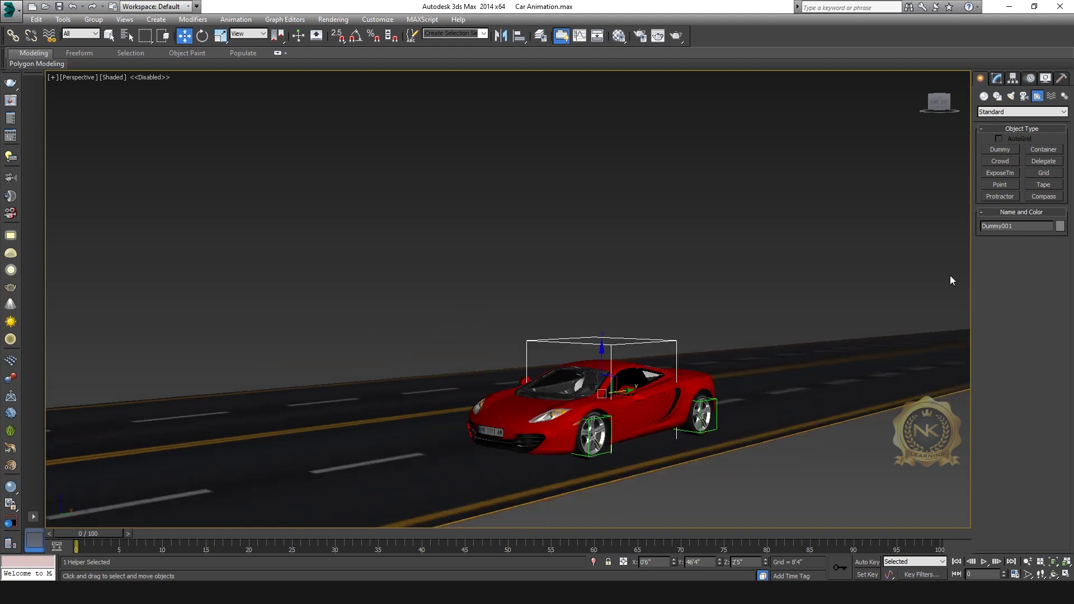
left_click(947, 109)
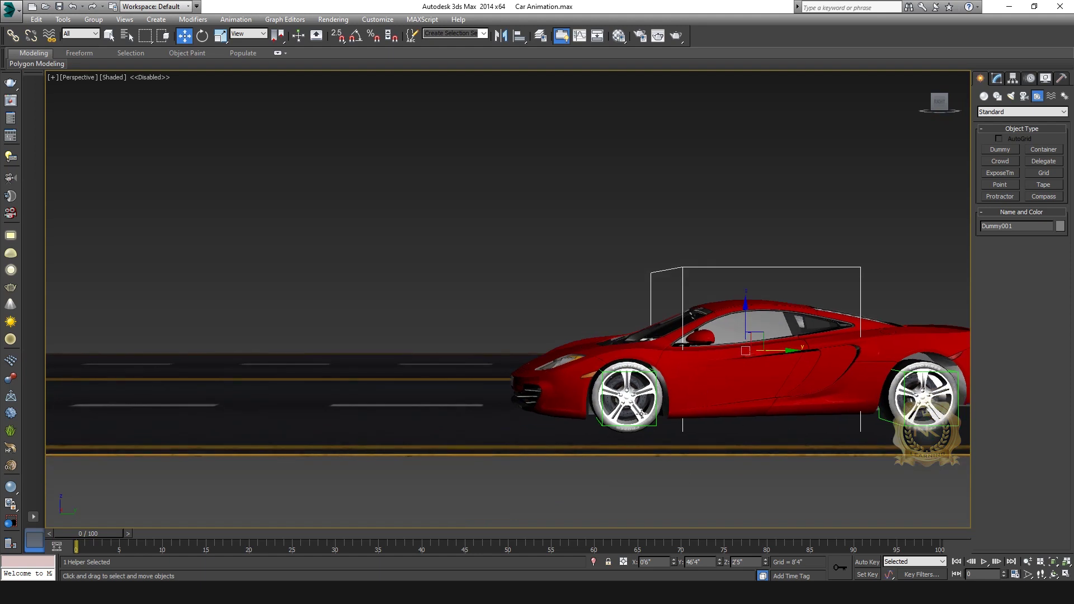
middle_click_drag(675, 389, 733, 424)
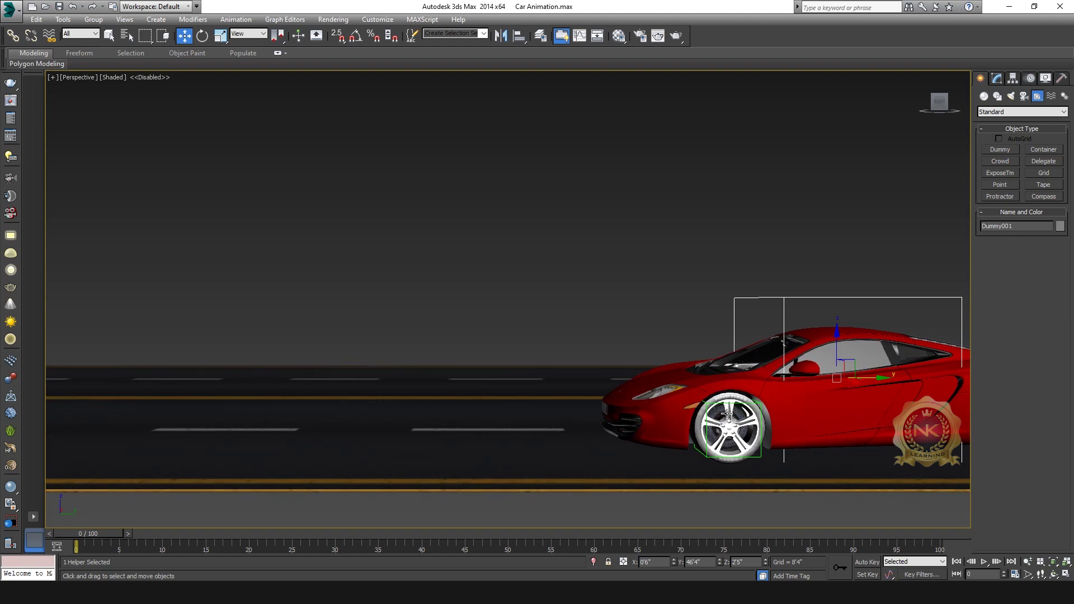
left_click(1000, 150)
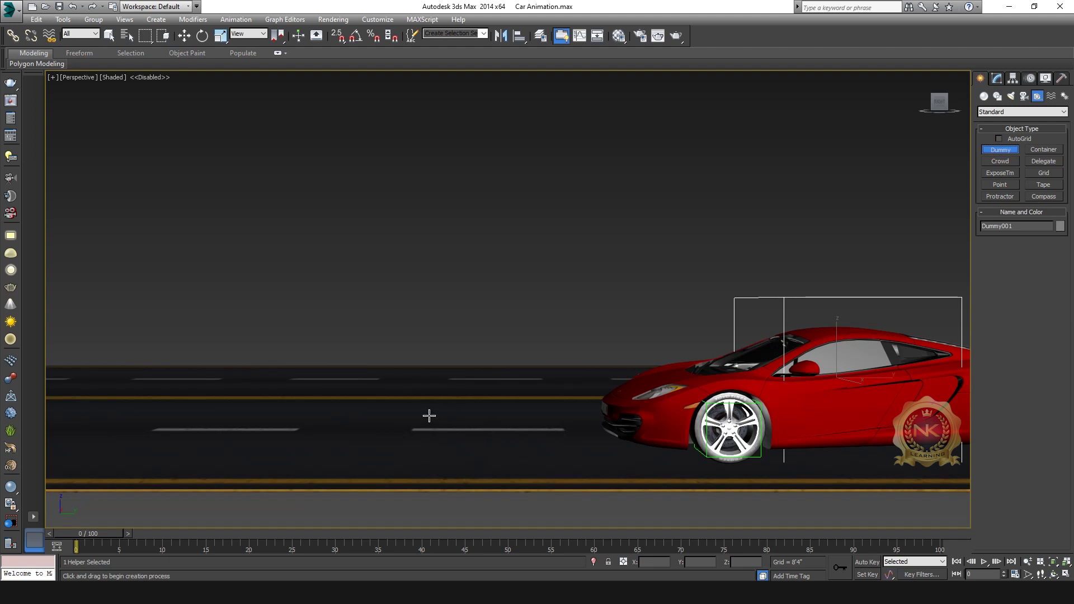
left_click_drag(935, 101, 737, 369)
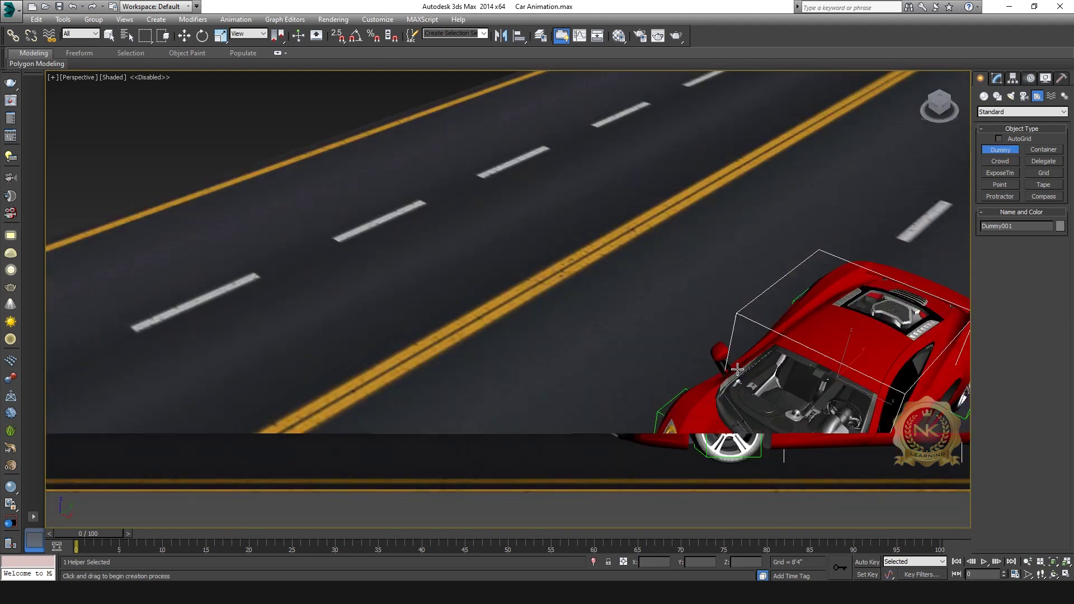
middle_click_drag(737, 369, 723, 299)
key("alt+w")
middle_click(307, 458)
key("alt+w")
middle_click_drag(379, 419, 874, 464)
scroll(874, 464, "down", 3)
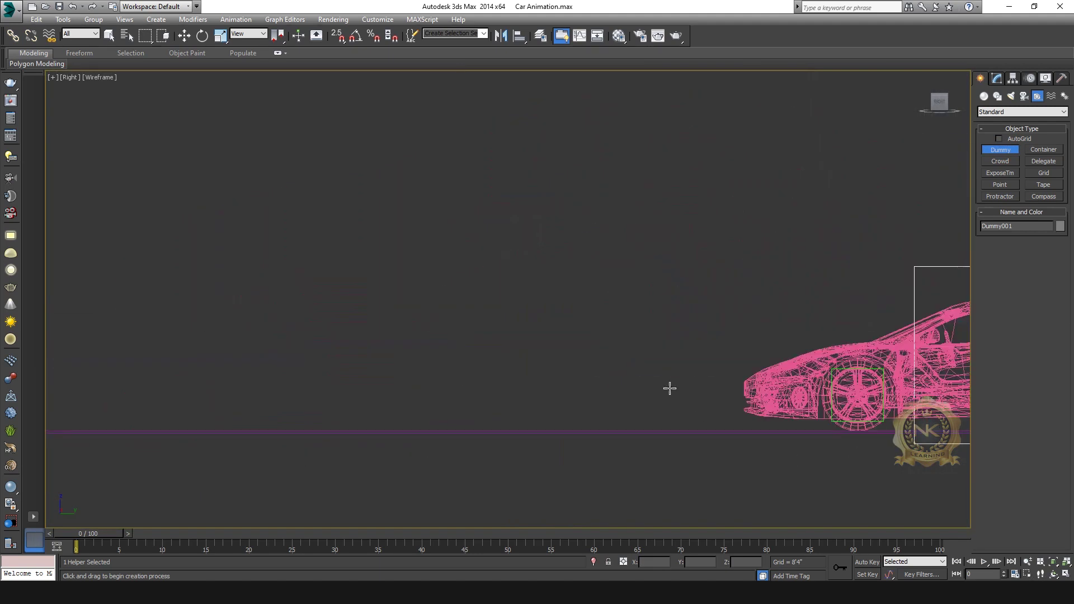
middle_click_drag(669, 388, 481, 343)
left_click_drag(358, 352, 400, 390)
Move the new dummy in the Top view to line it up ahead of the car, at about X 0'8", Y 33'1"
left_click(184, 35)
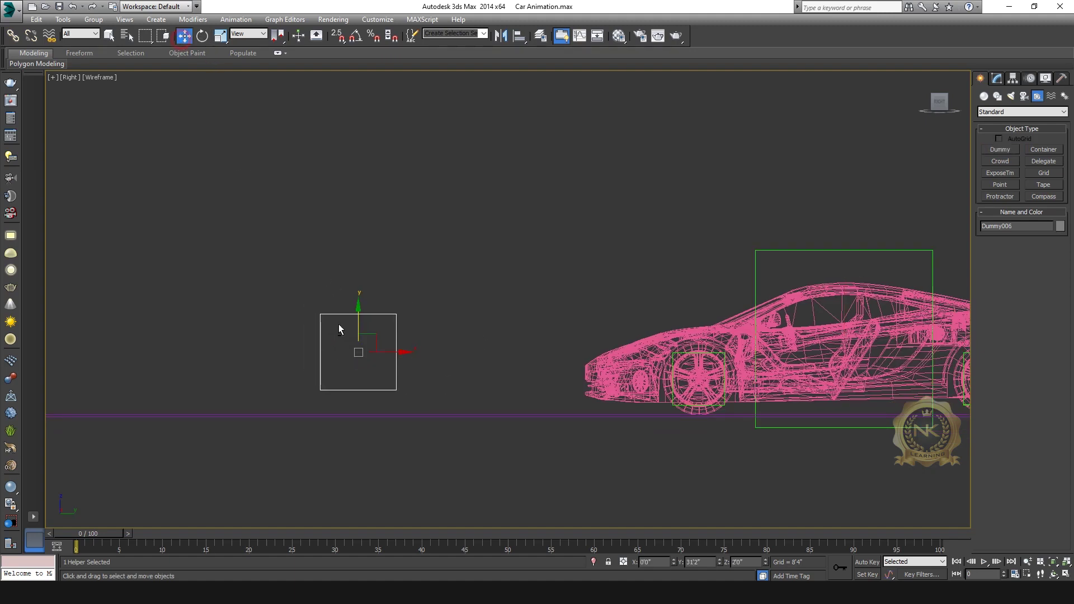
key("t")
scroll(348, 263, "down", 3)
middle_click_drag(524, 327, 493, 244)
left_click_drag(507, 427, 519, 394)
Try rotating the front Wheel 2 dummy in the Perspective view to test the wheel's spin, and undo the rotation
key("alt+w")
right_click(820, 388)
key("alt+w")
middle_click_drag(786, 488, 493, 389)
scroll(493, 390, "up", 3)
middle_click_drag(341, 462, 398, 421)
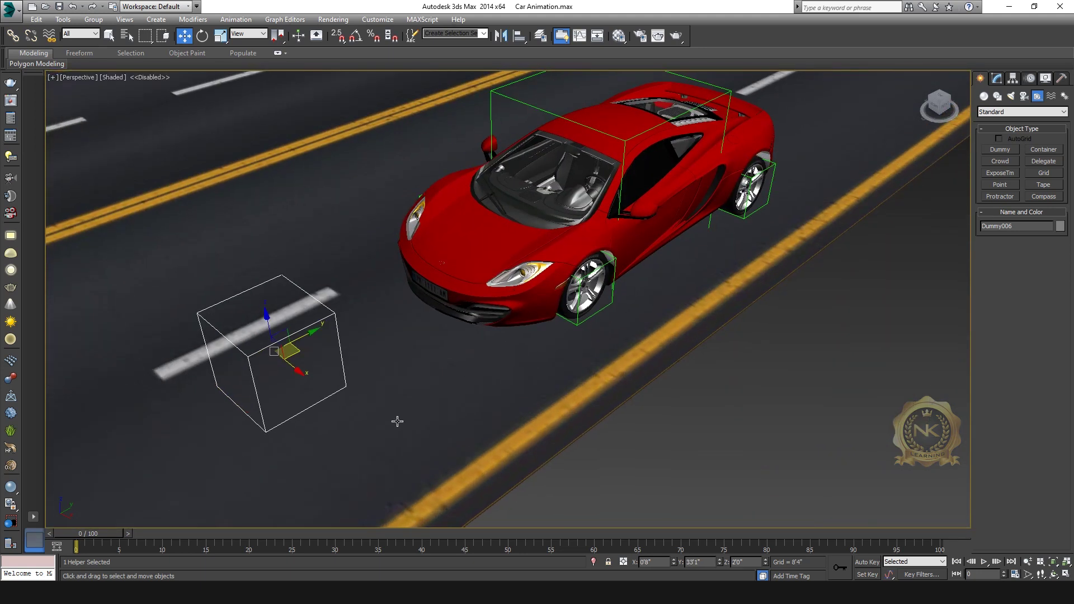
left_click(942, 104)
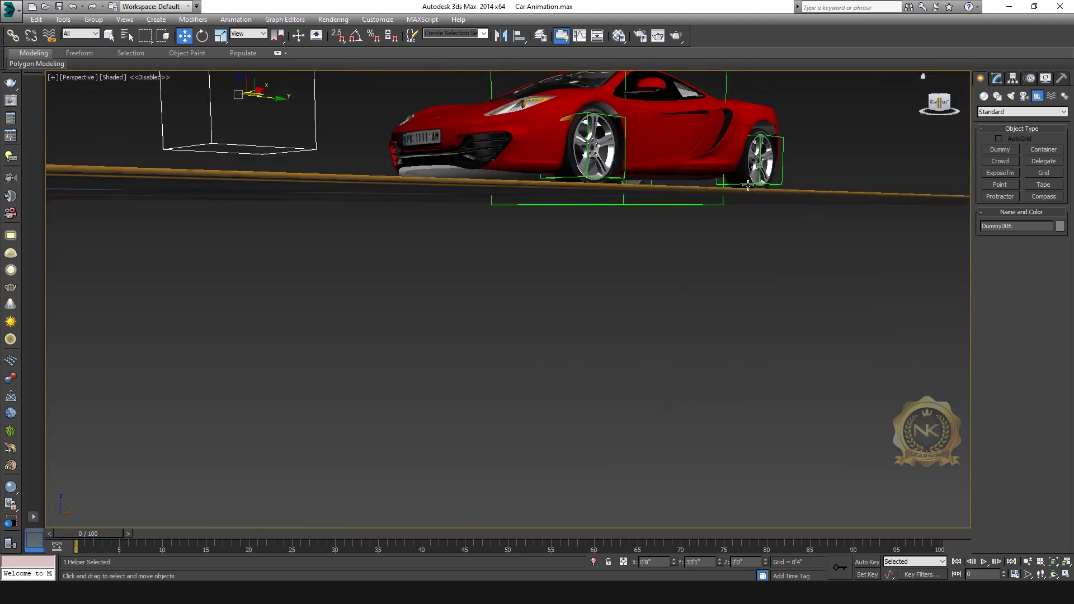
left_click(943, 105)
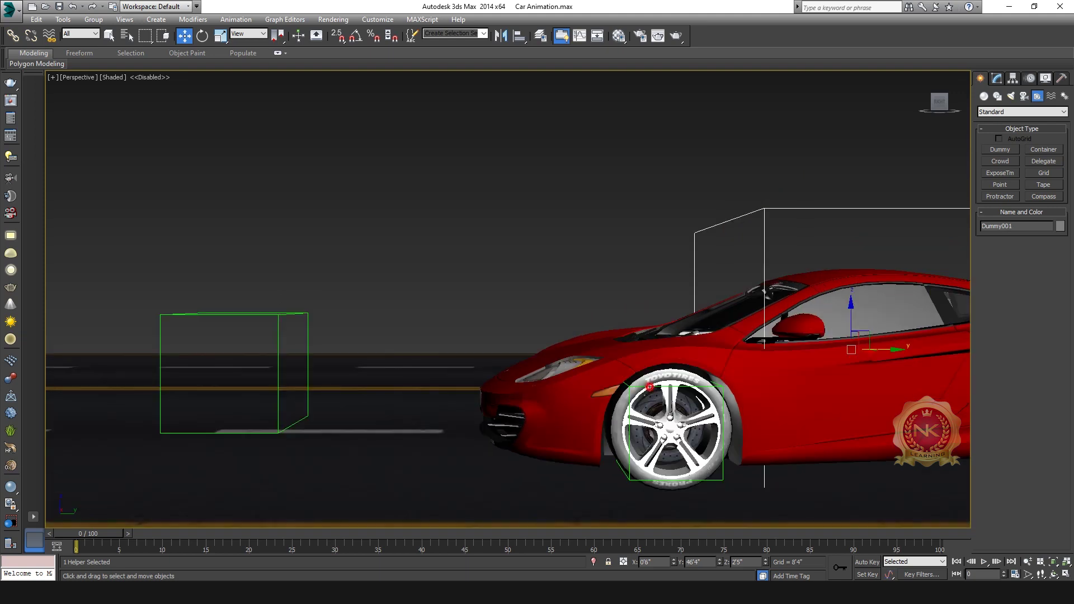
left_click(650, 387)
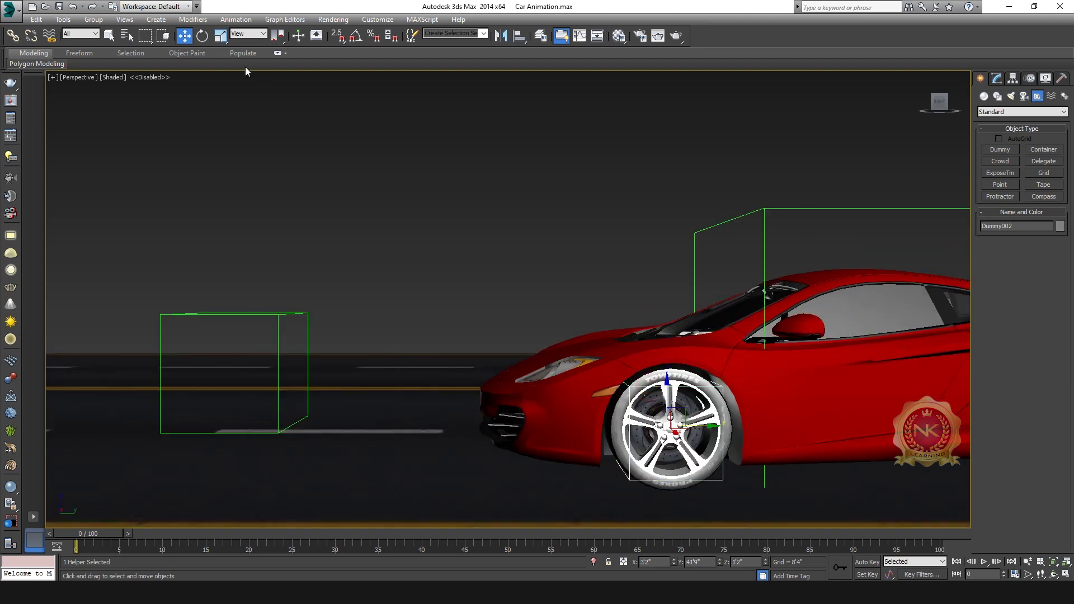
left_click(202, 35)
left_click_drag(717, 441, 716, 369)
key("ctrl+z")
Select the dummy ahead of the car and start wiring from its X Rotation parameter
left_click(542, 213)
middle_click_drag(569, 436, 625, 417)
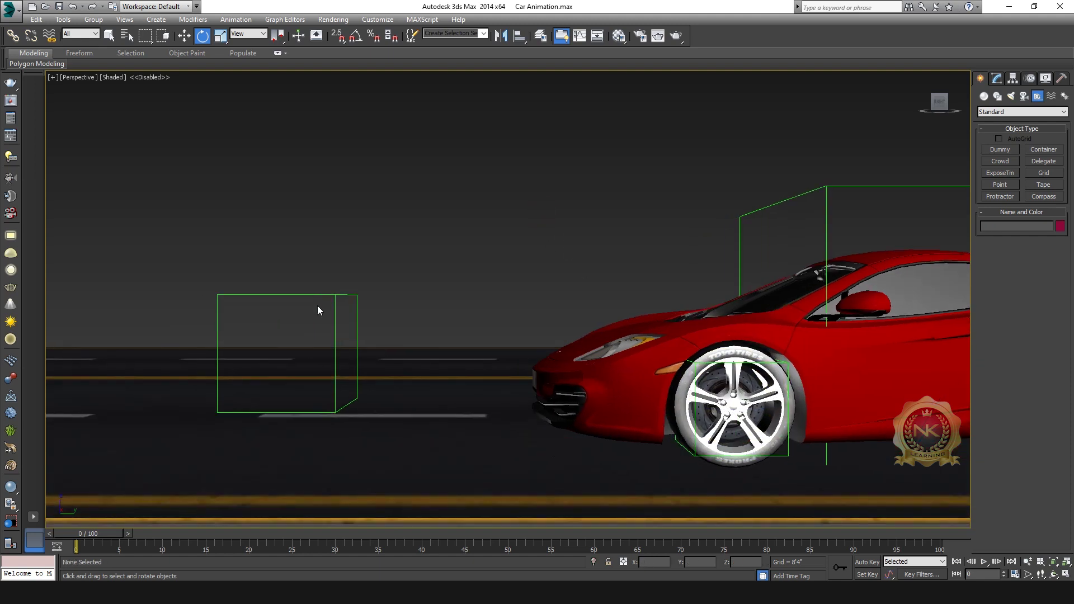
left_click(334, 298)
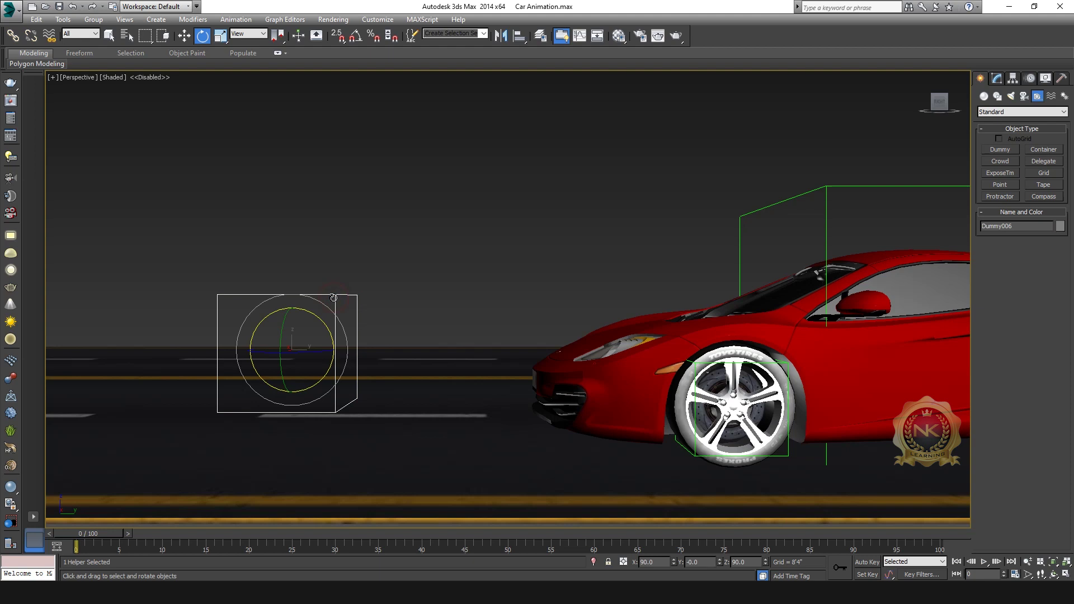
left_click(236, 19)
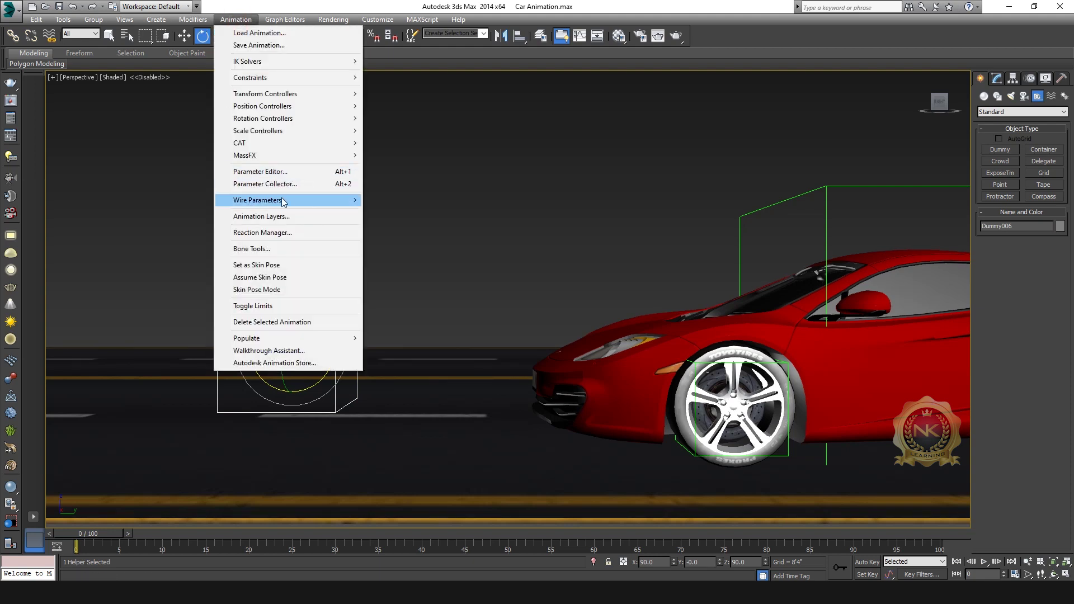
mouse_move(302, 201)
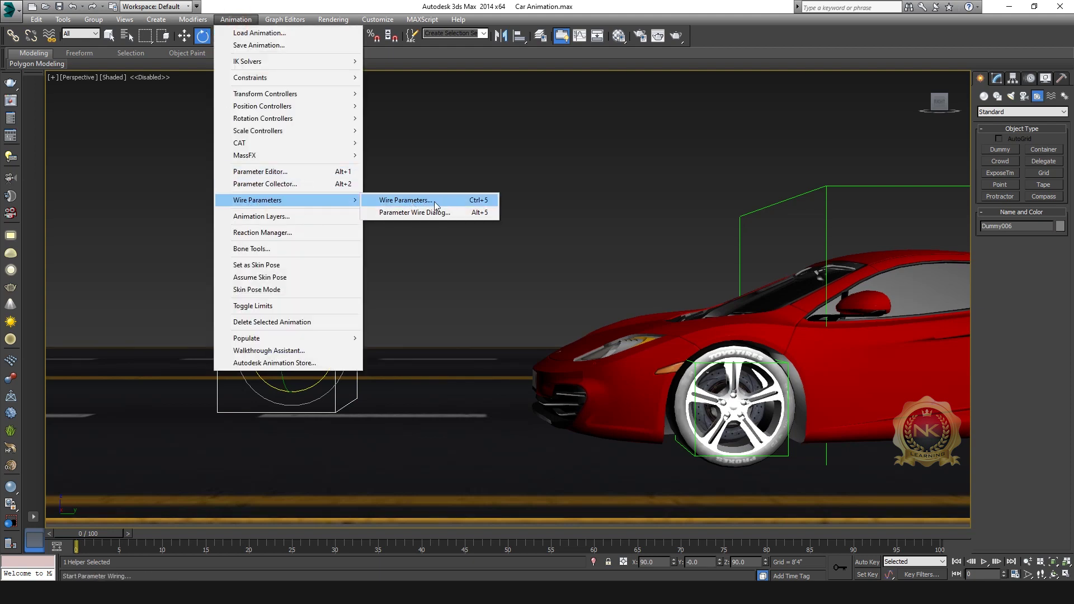
left_click(414, 201)
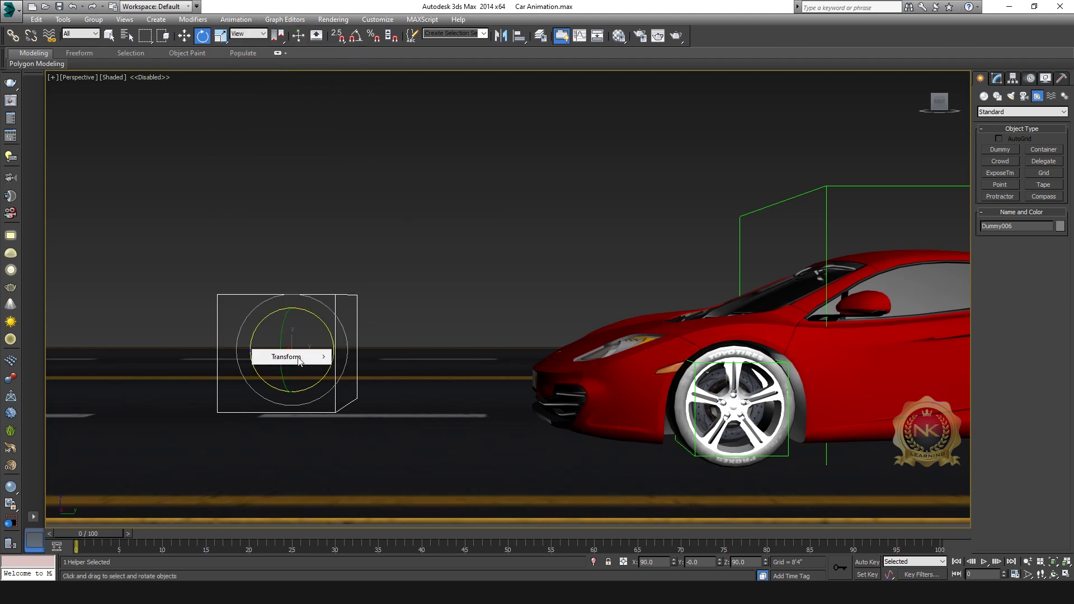
mouse_move(292, 357)
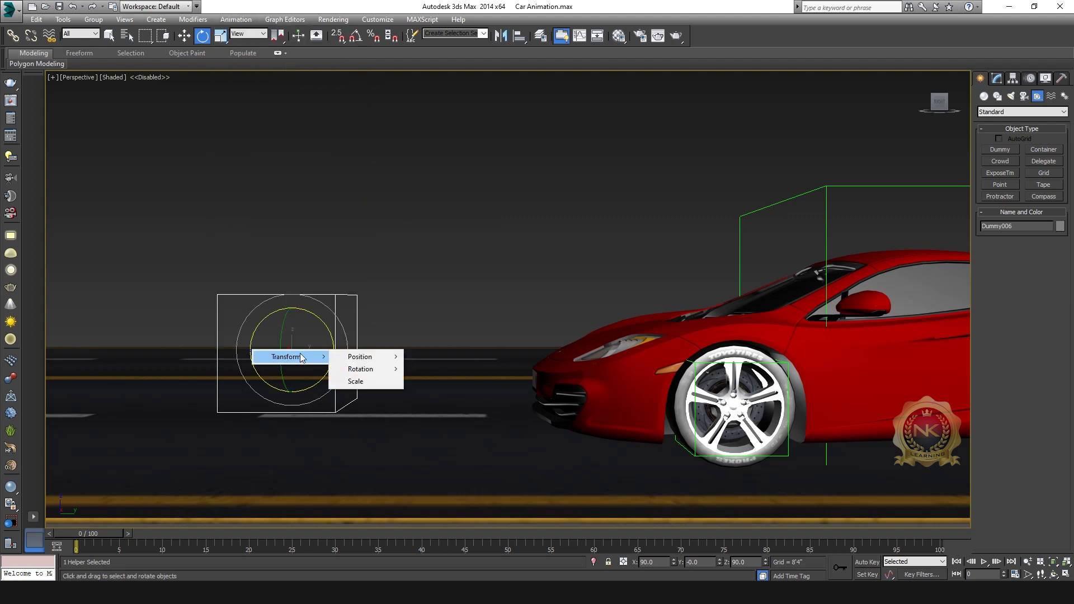
left_click(374, 372)
left_click(455, 371)
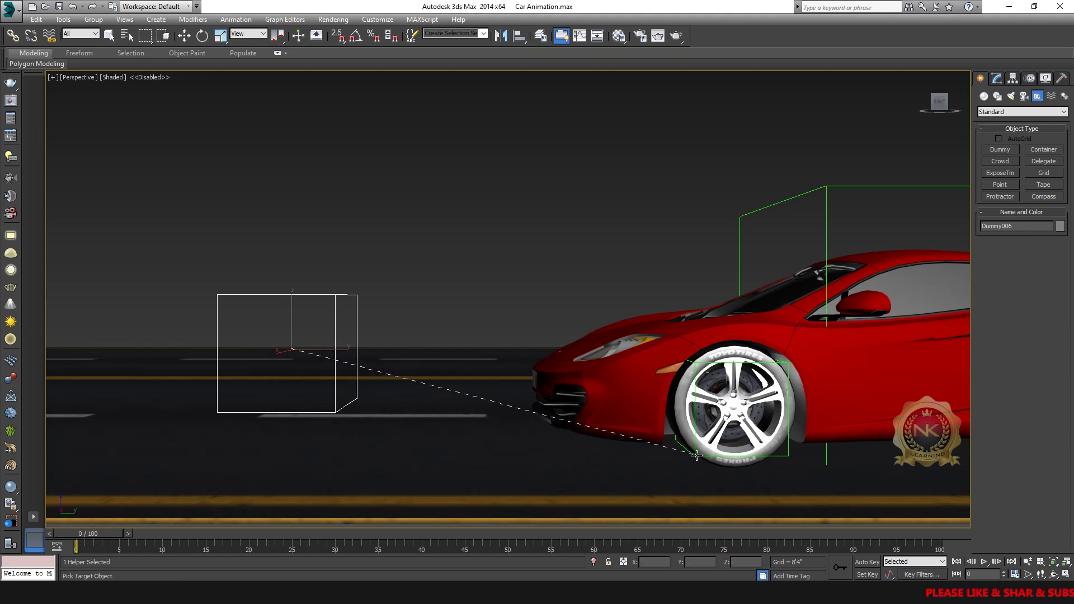
Connect the wire two-way to the X Rotation of the front Wheel 2 dummy and close the wiring dialog
left_click(788, 455)
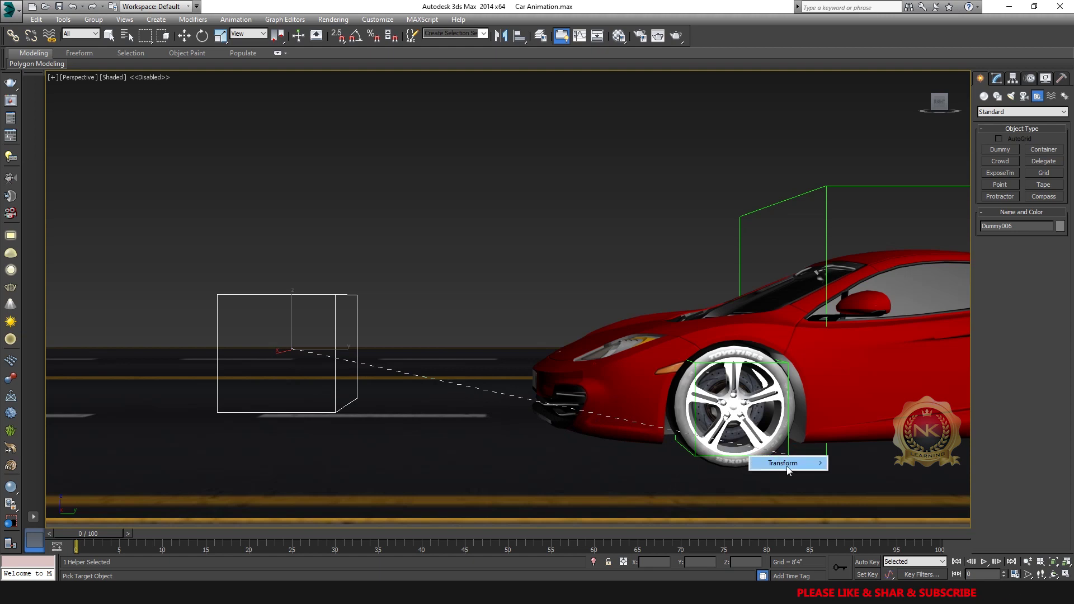
left_click(786, 462)
mouse_move(862, 480)
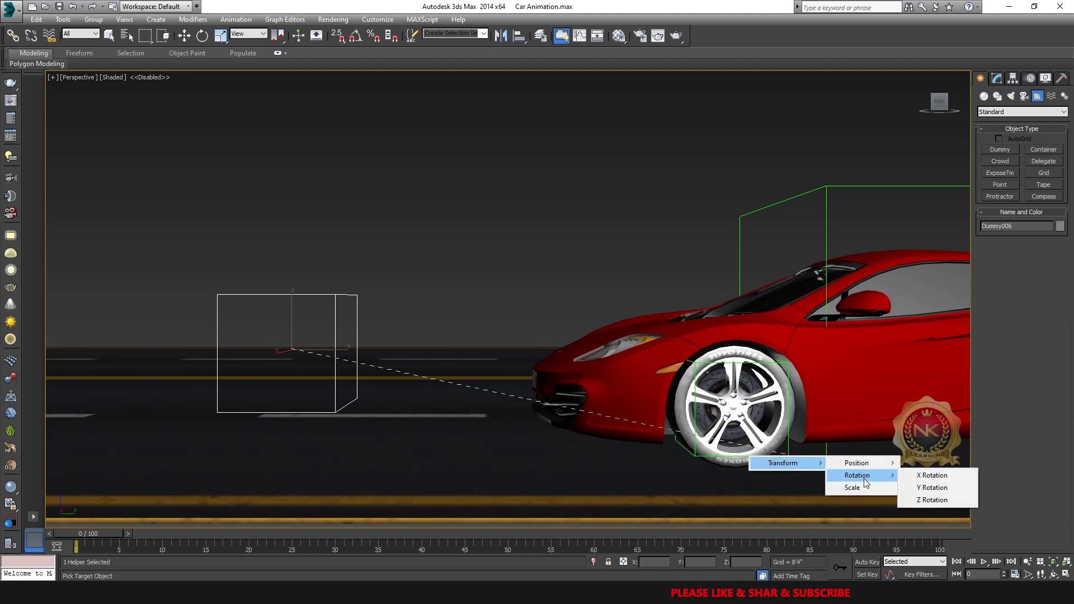
left_click(933, 477)
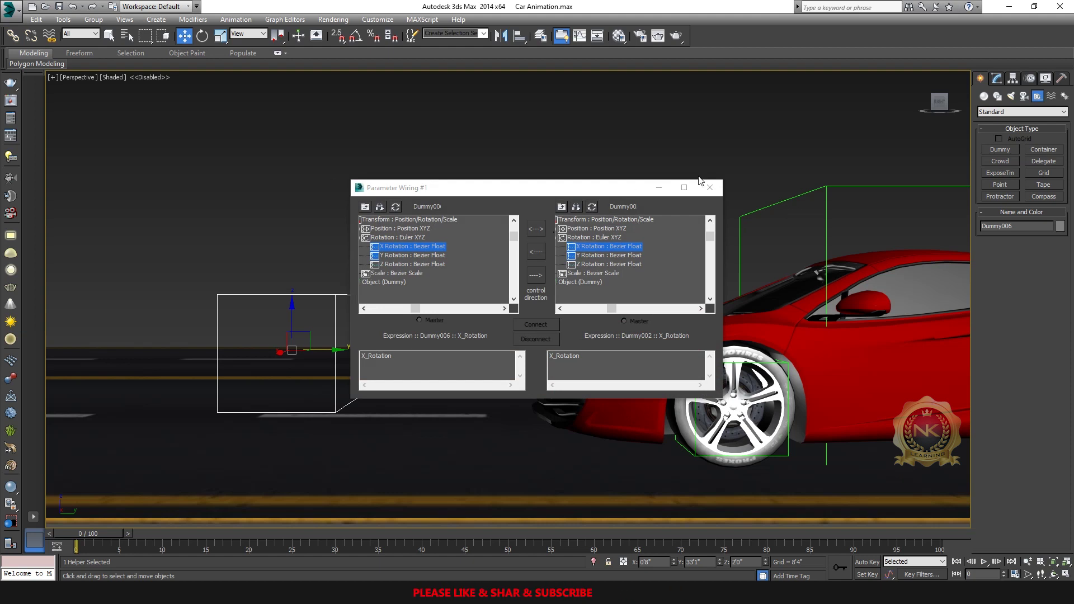
left_click(538, 230)
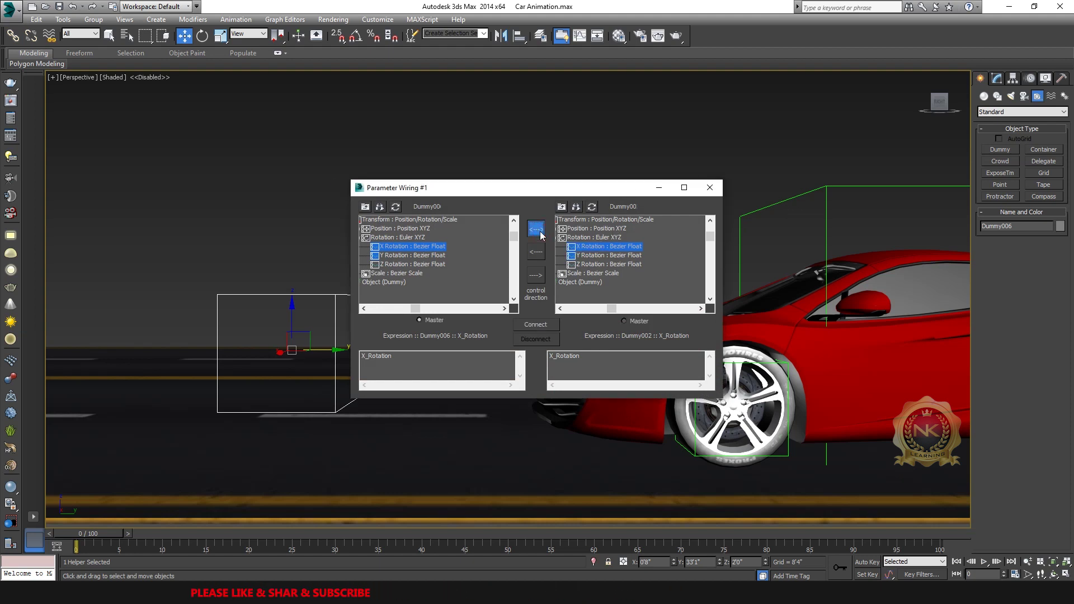
left_click(537, 324)
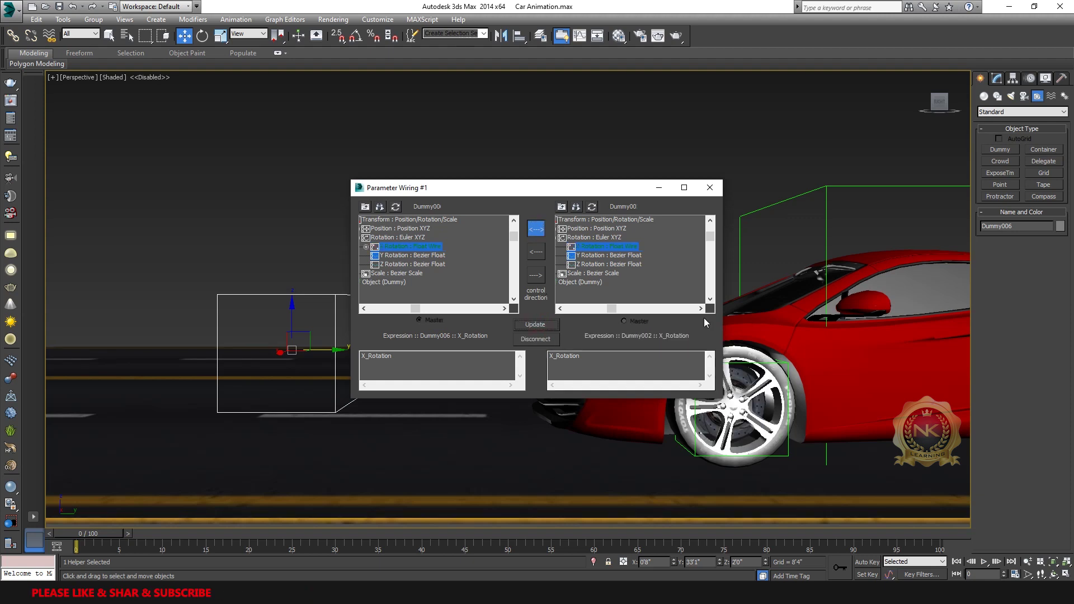
left_click(710, 188)
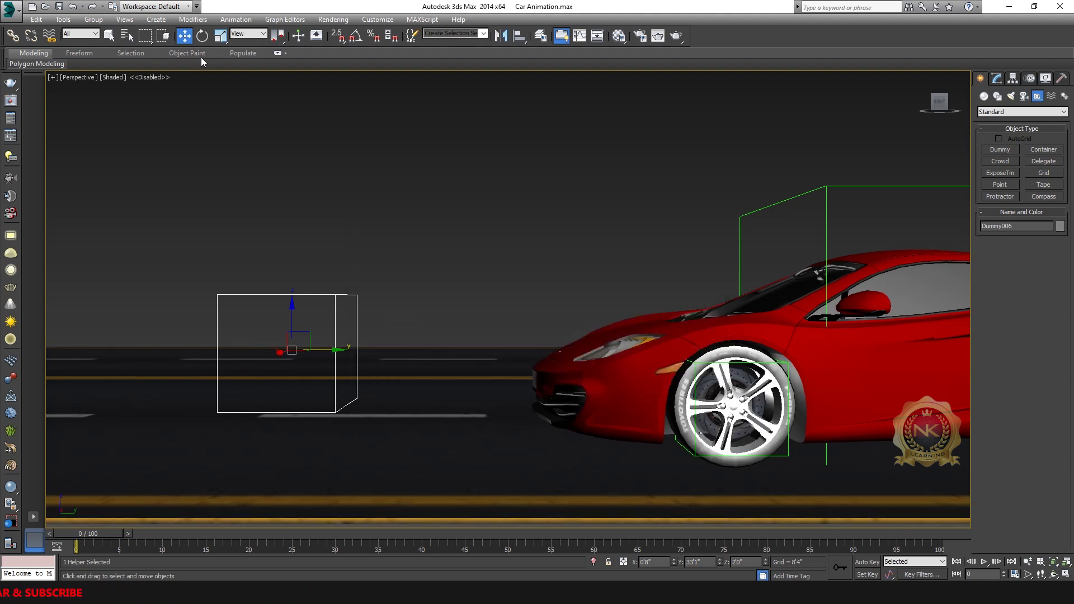
Try rotating the control dummy to test the wired front wheel's spin, and undo the rotation
left_click(202, 36)
left_click_drag(343, 330, 351, 363)
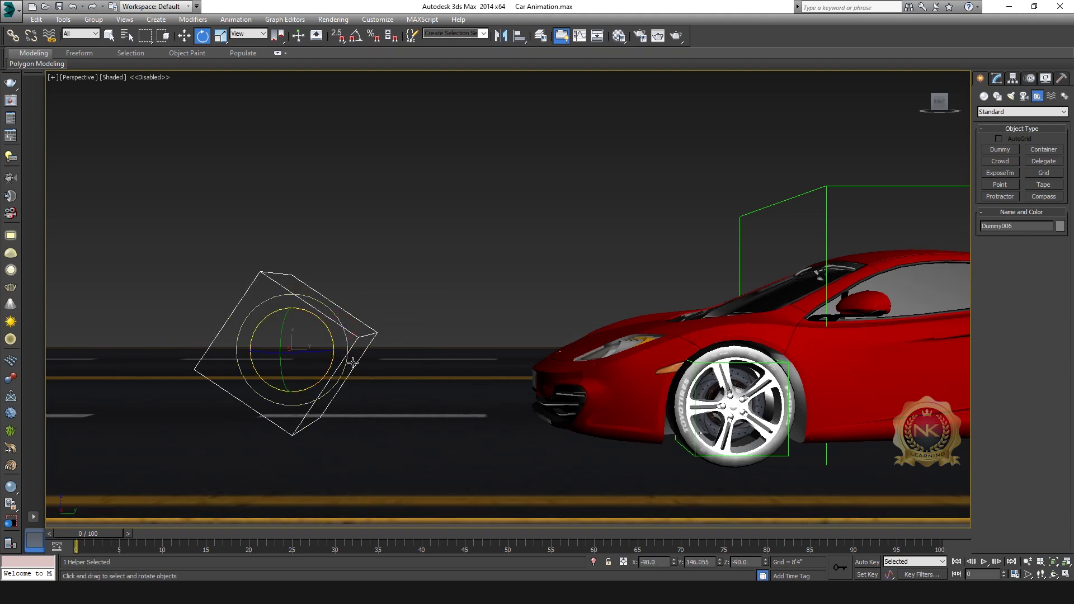
key("ctrl+z")
left_click_drag(283, 325, 354, 330)
scroll(471, 276, "down", 5)
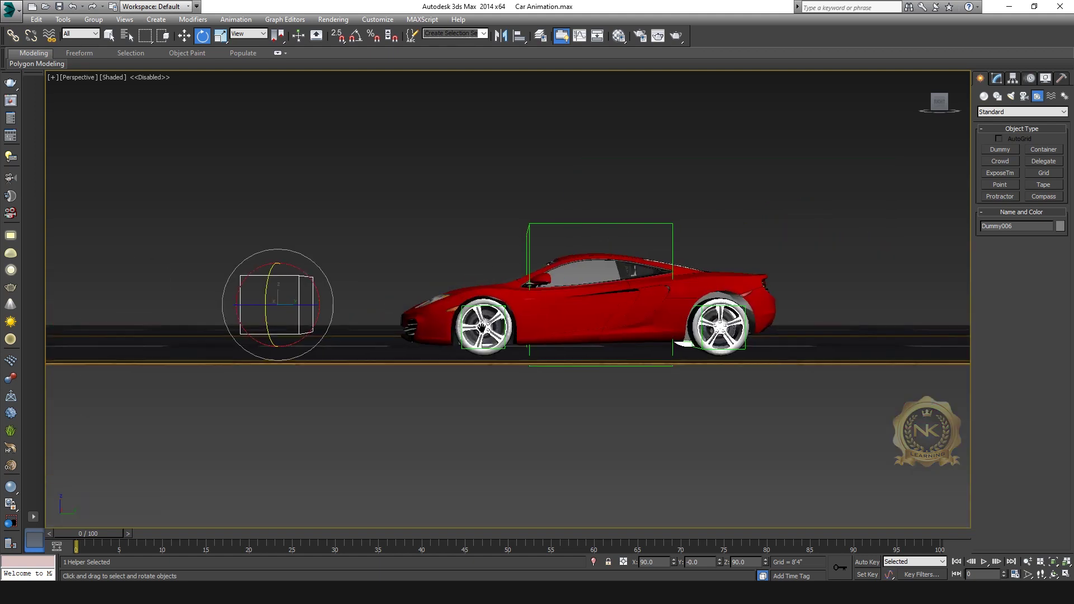
Wire the control dummy's X Rotation two-way to the X Rotation of the rear wheel dummy on the same side
middle_click_drag(601, 400, 636, 460)
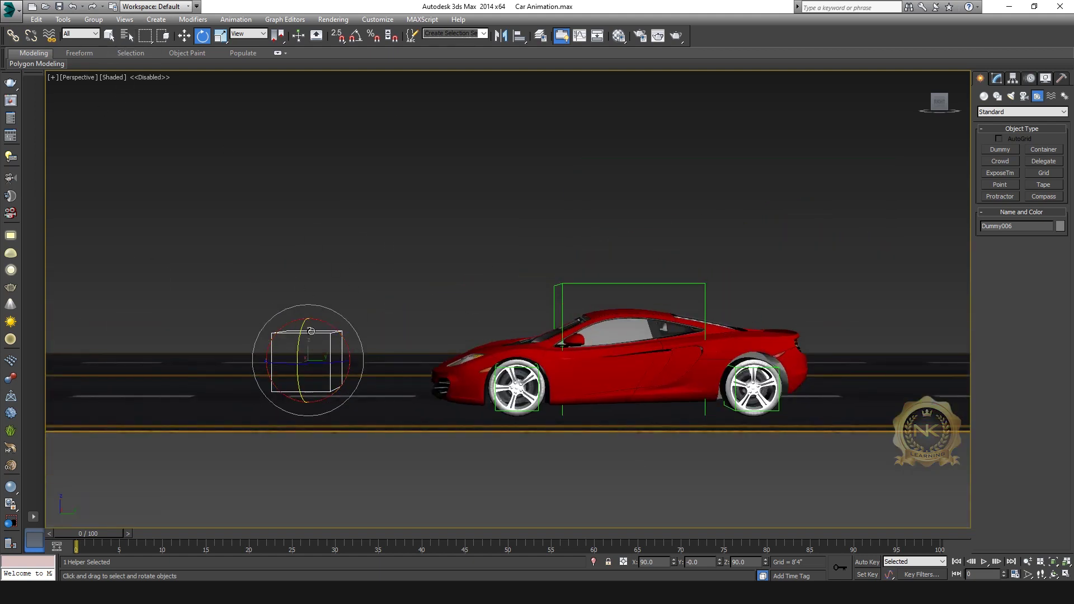
key("ctrl+5")
mouse_move(328, 371)
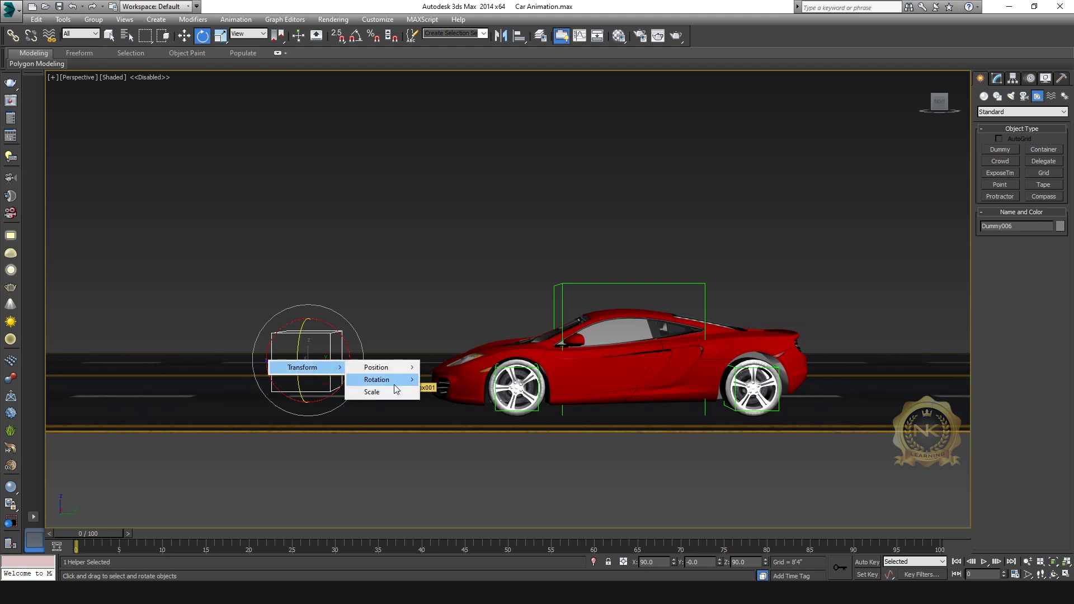
mouse_move(393, 381)
left_click(472, 385)
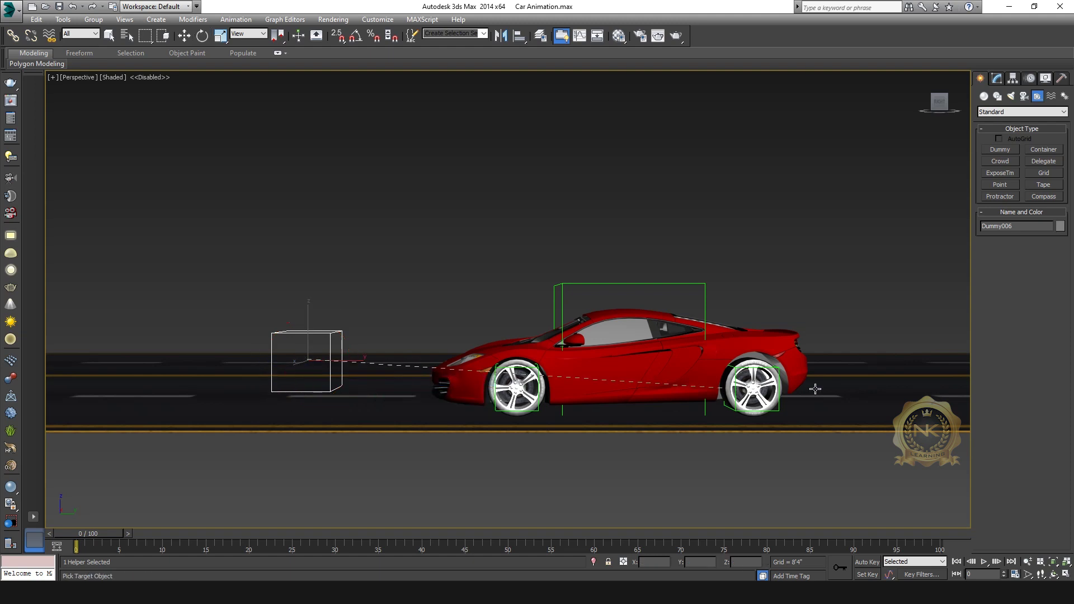
scroll(743, 388, "up", 5)
scroll(676, 437, "down", 3)
left_click(679, 450)
mouse_move(678, 447)
mouse_move(744, 458)
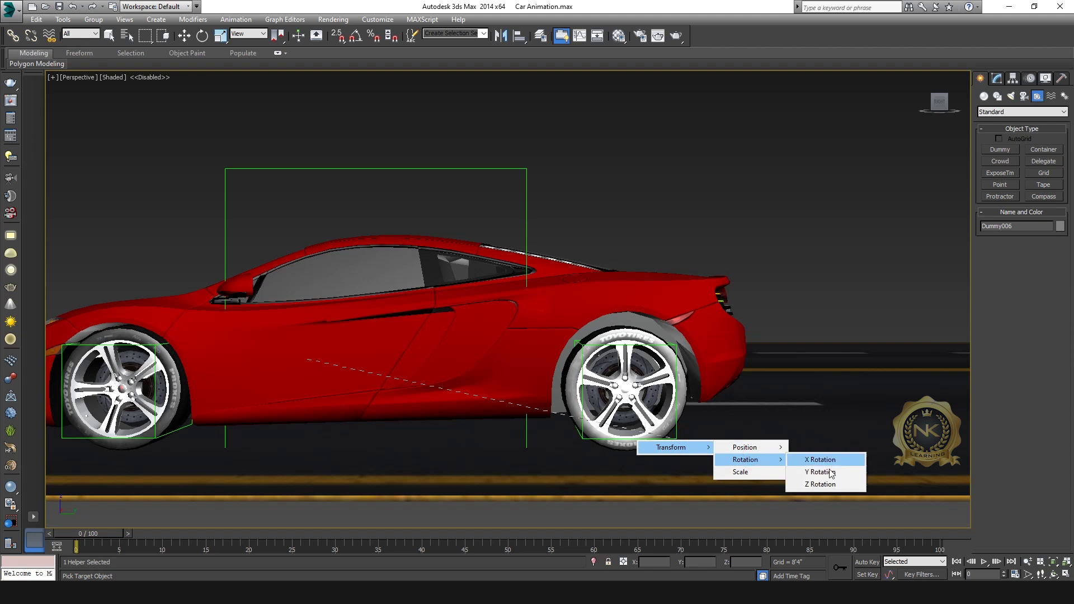
left_click(822, 457)
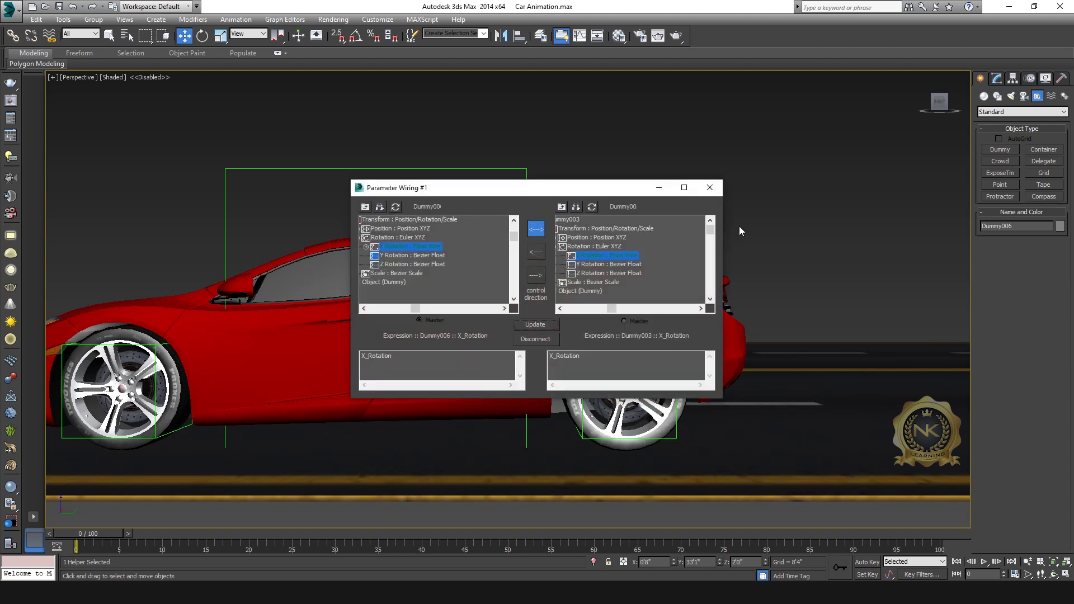
left_click(709, 187)
Try rotating the control dummy to test the front and rear wheels on this side, and undo the rotation
scroll(574, 345, "down", 6)
left_click(202, 36)
scroll(269, 289, "up", 3)
left_click_drag(384, 350, 386, 410)
key("ctrl+z")
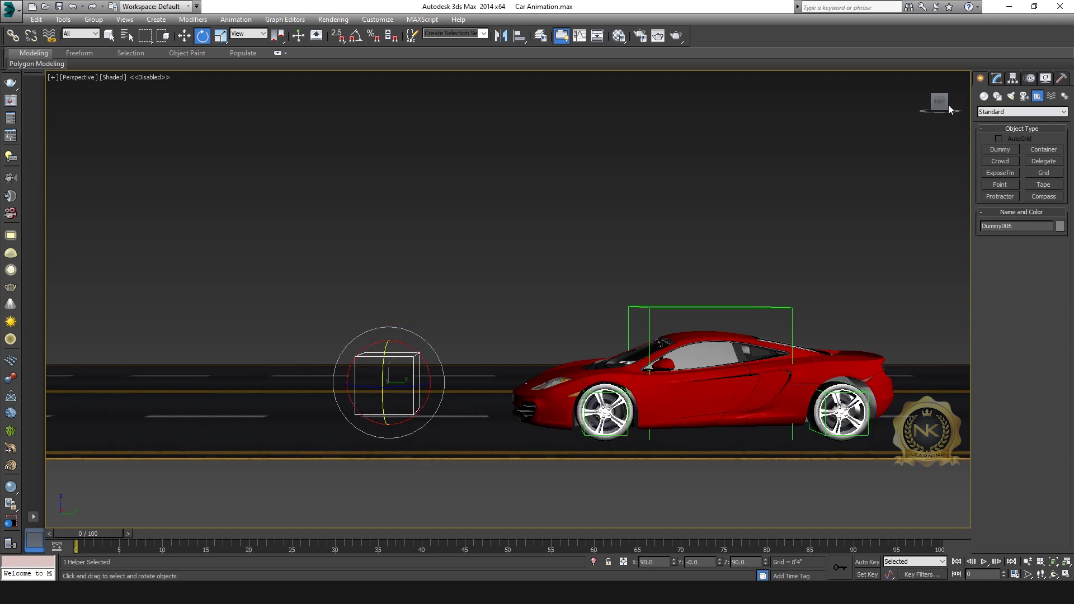
Wire the control dummy's X Rotation to the X Rotation of the front wheel dummy on the car's other side
left_click(923, 103)
left_click(932, 102)
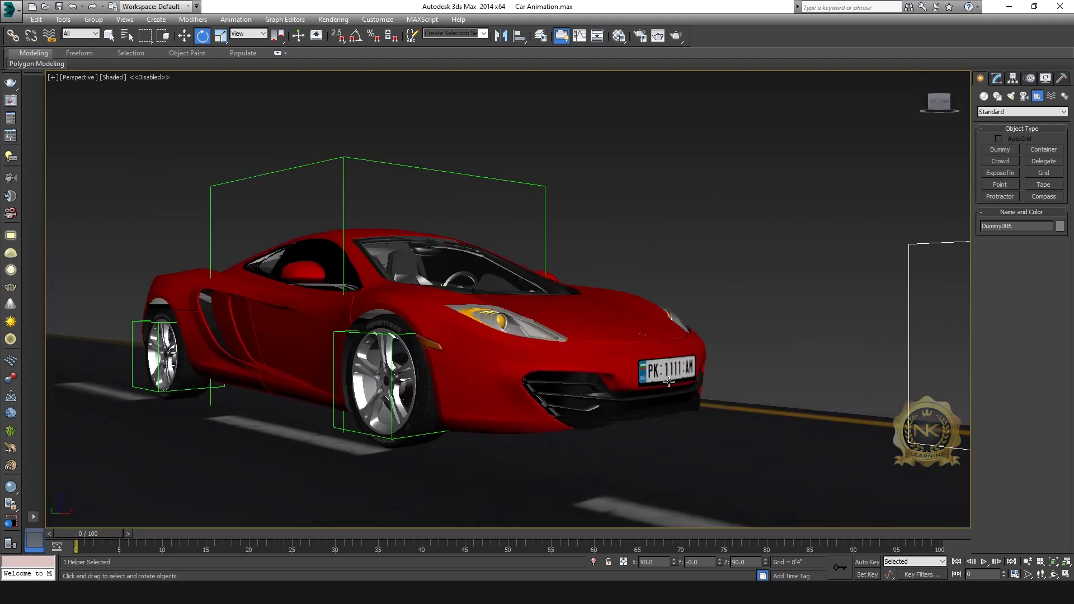
key("ctrl+5")
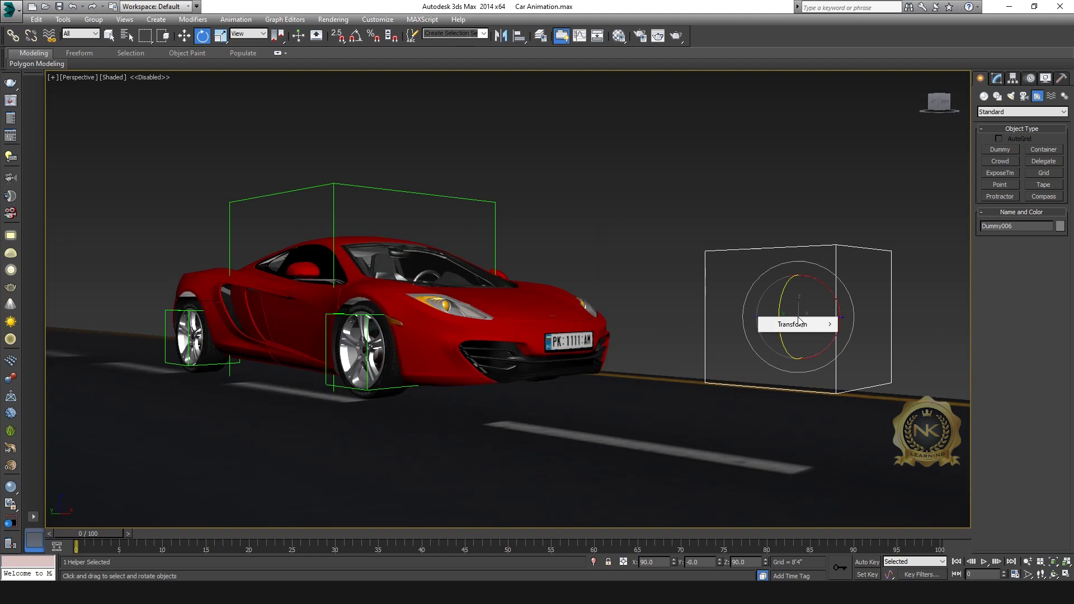
mouse_move(815, 321)
mouse_move(863, 336)
left_click(968, 338)
scroll(384, 391, "up", 3)
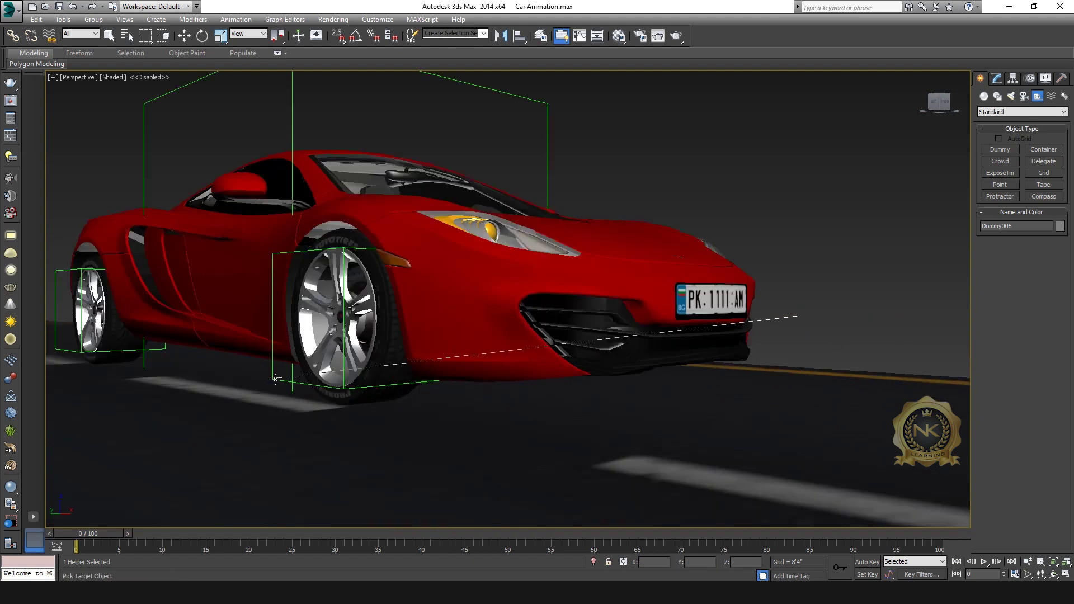
left_click(276, 378)
mouse_move(276, 389)
mouse_move(352, 400)
left_click(403, 399)
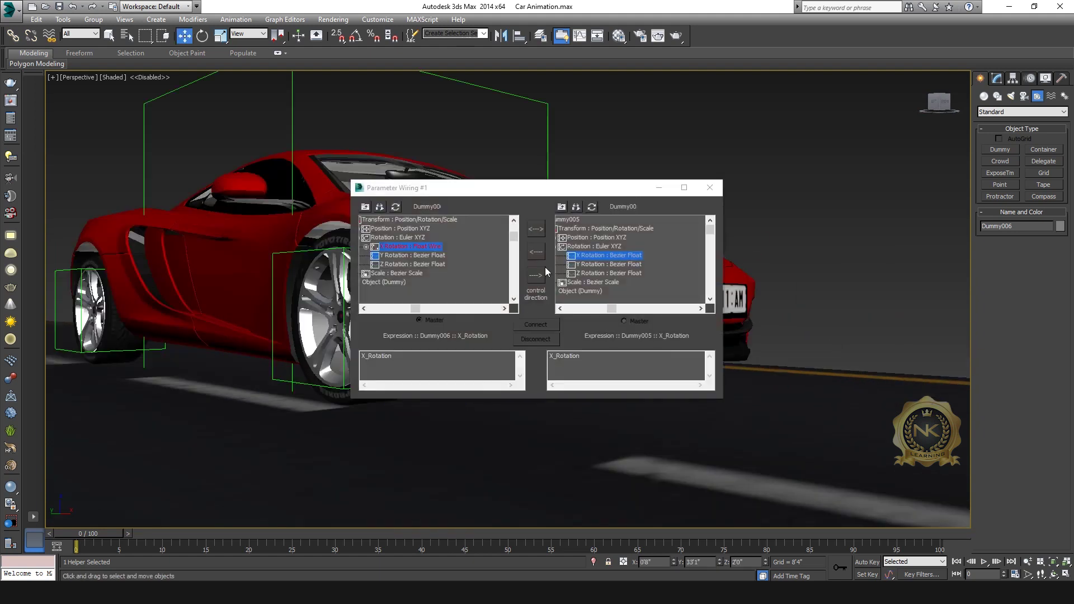
left_click(542, 328)
left_click(710, 187)
Wire the control dummy's X Rotation two-way to the X Rotation of the rear wheel dummy on the car's other side
scroll(660, 327, "down", 4)
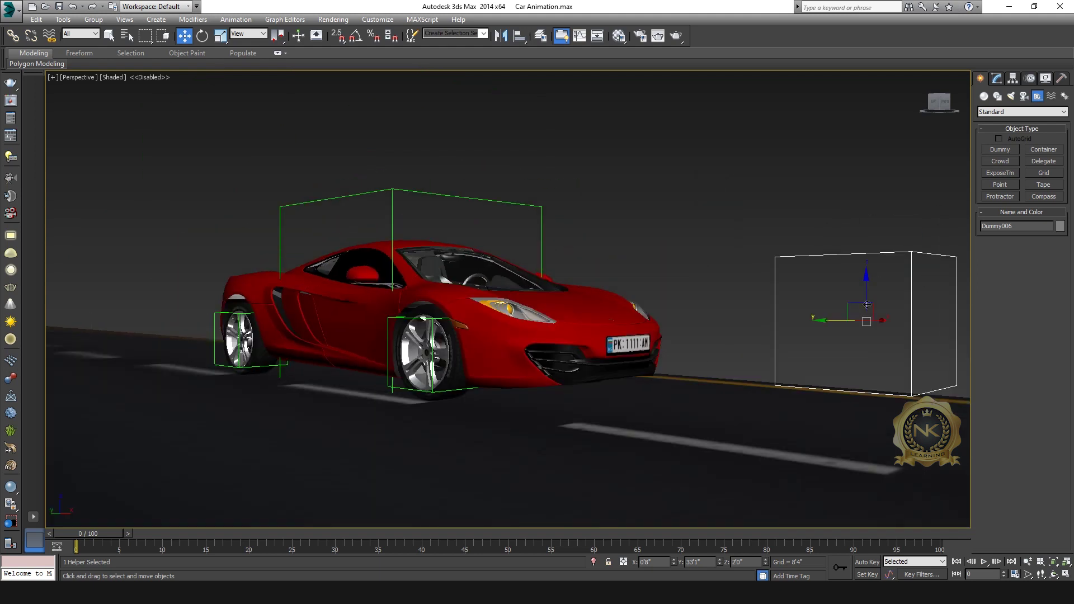
left_click(827, 323)
mouse_move(872, 329)
mouse_move(943, 343)
left_click(1029, 350)
scroll(215, 316, "up", 4)
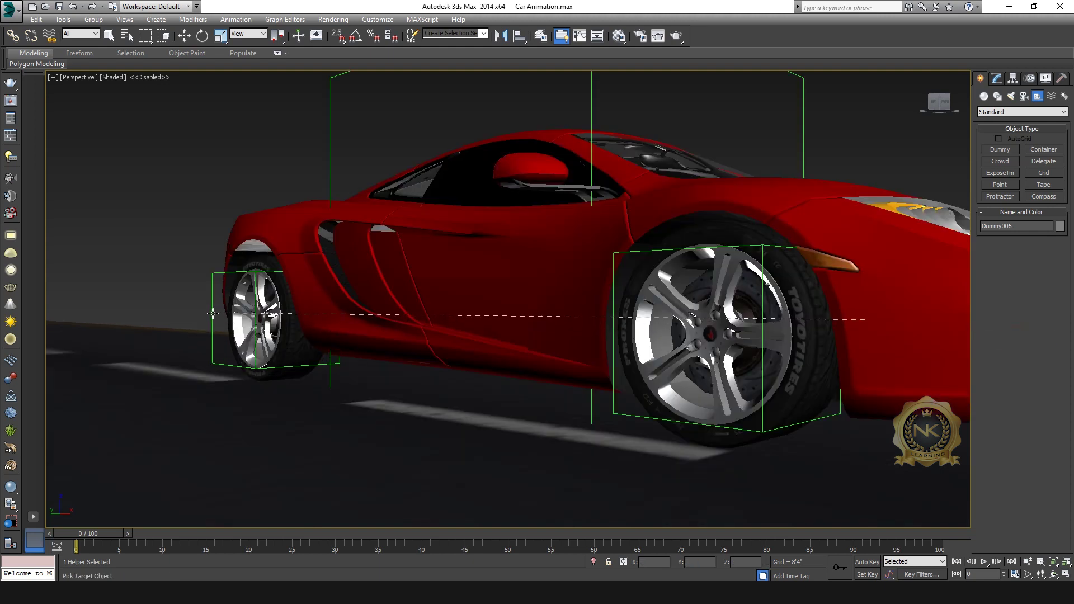
left_click(212, 320)
mouse_move(275, 332)
left_click(347, 332)
left_click(535, 229)
left_click(535, 325)
left_click(709, 188)
Try rotating the control dummy from both sides of the car to test all four wheels, undoing each rotation
scroll(709, 223, "down", 5)
key("e")
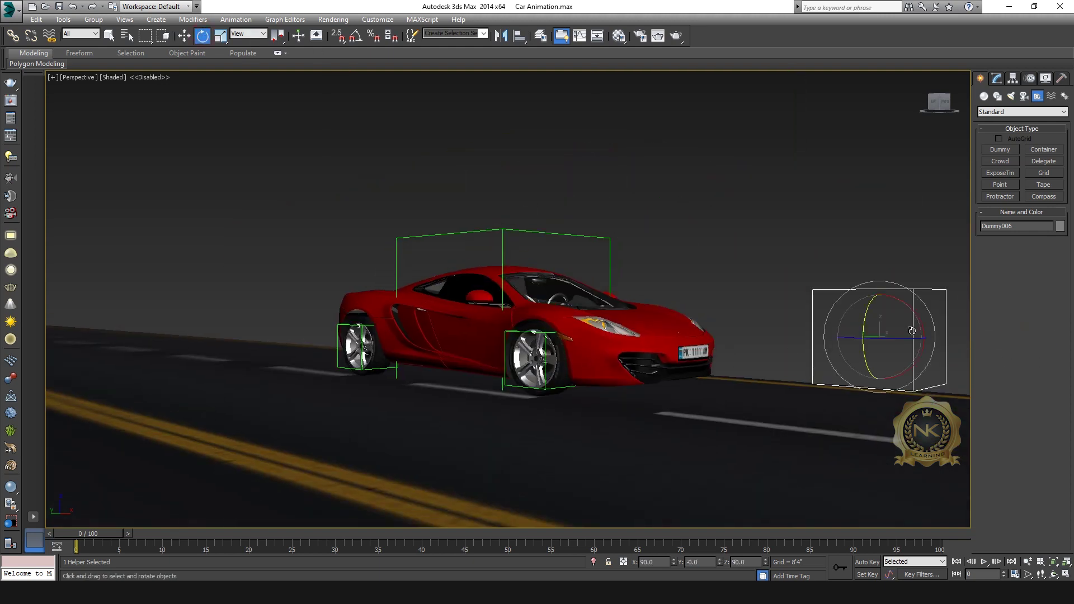
left_click_drag(866, 308, 918, 242)
key("ctrl+z")
left_click(949, 103)
left_click_drag(951, 105, 344, 401)
left_click_drag(316, 365, 410, 263)
key("ctrl+z")
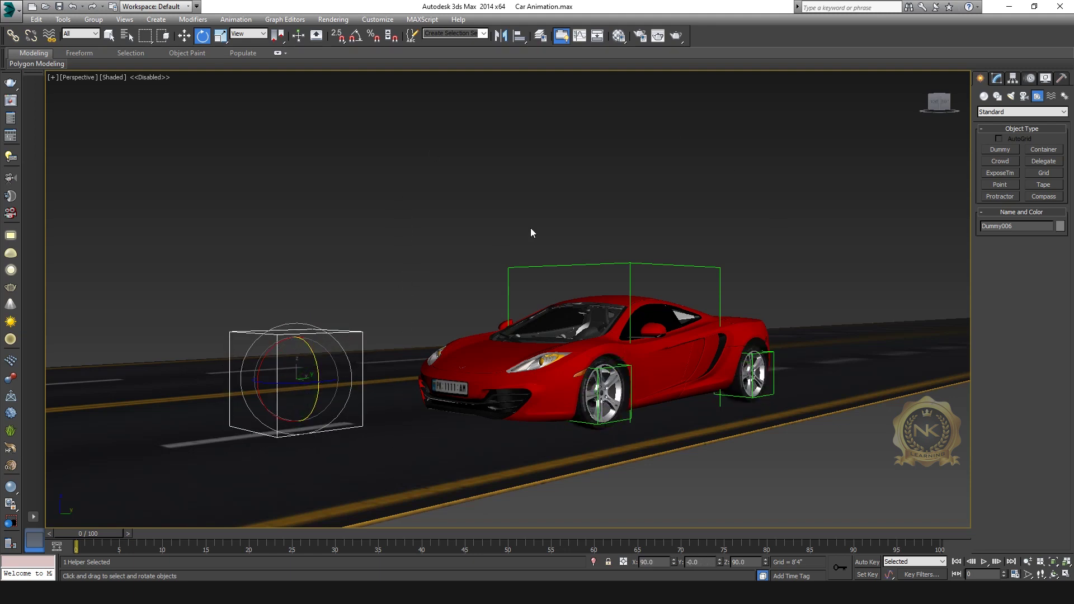
Try moving the main dummy forward to check whether the control dummy follows the car, and undo the move
left_click(626, 261)
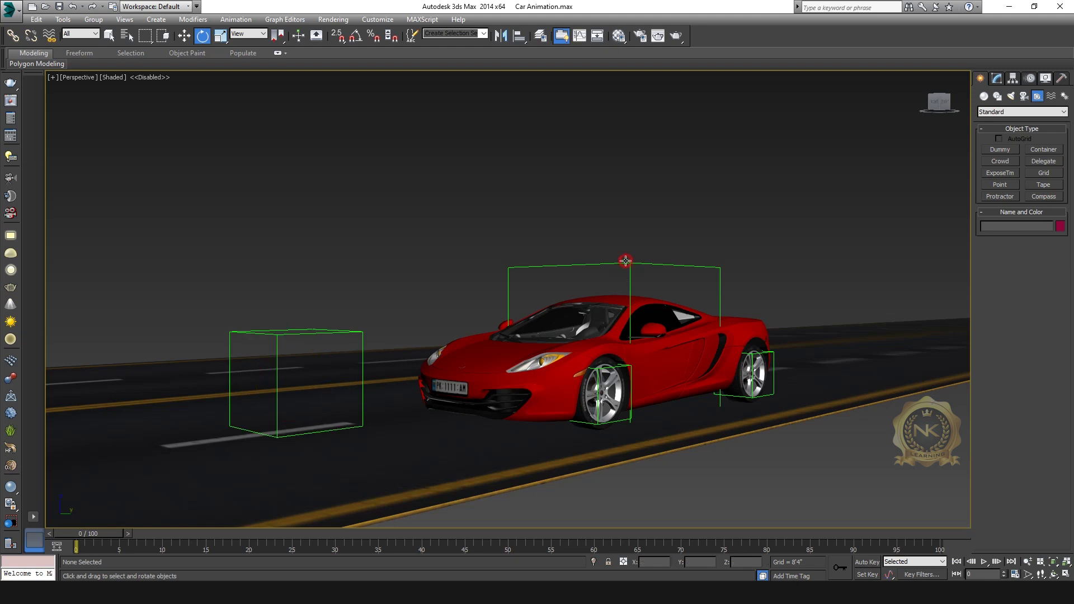
left_click(625, 260)
key("w")
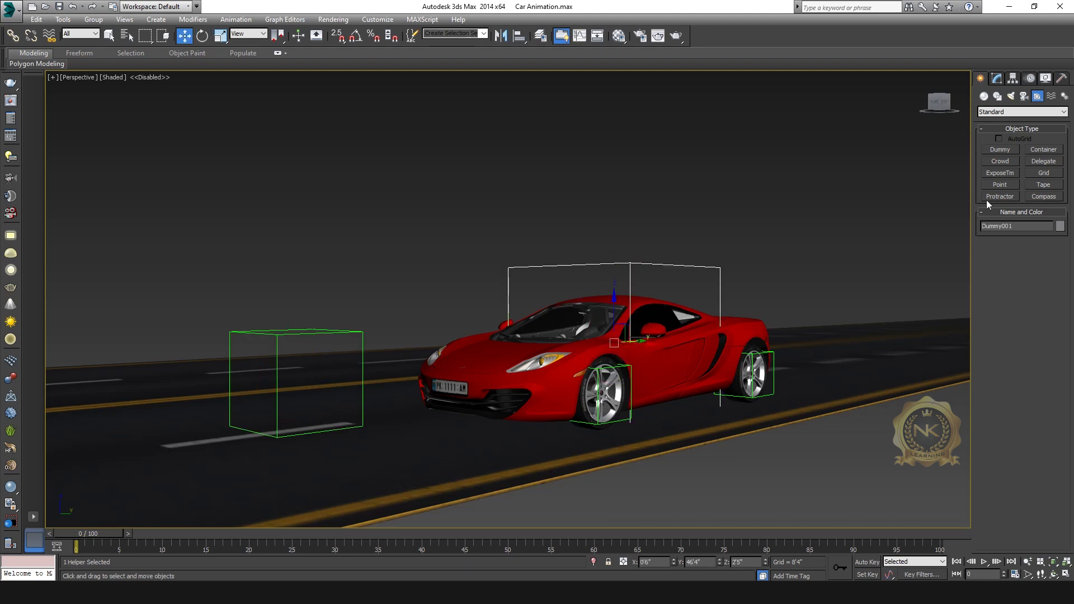
left_click(944, 105)
left_click_drag(656, 343, 605, 343)
key("ctrl+z")
Link the control dummy ahead of the car to the main dummy around the car body
middle_click_drag(338, 390, 470, 390)
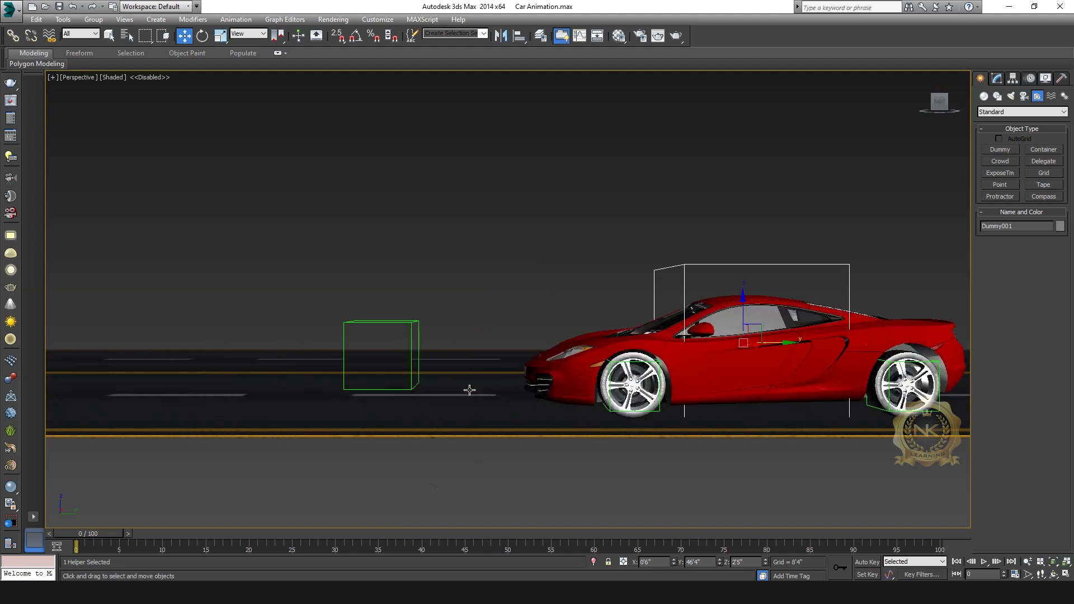
left_click(417, 330)
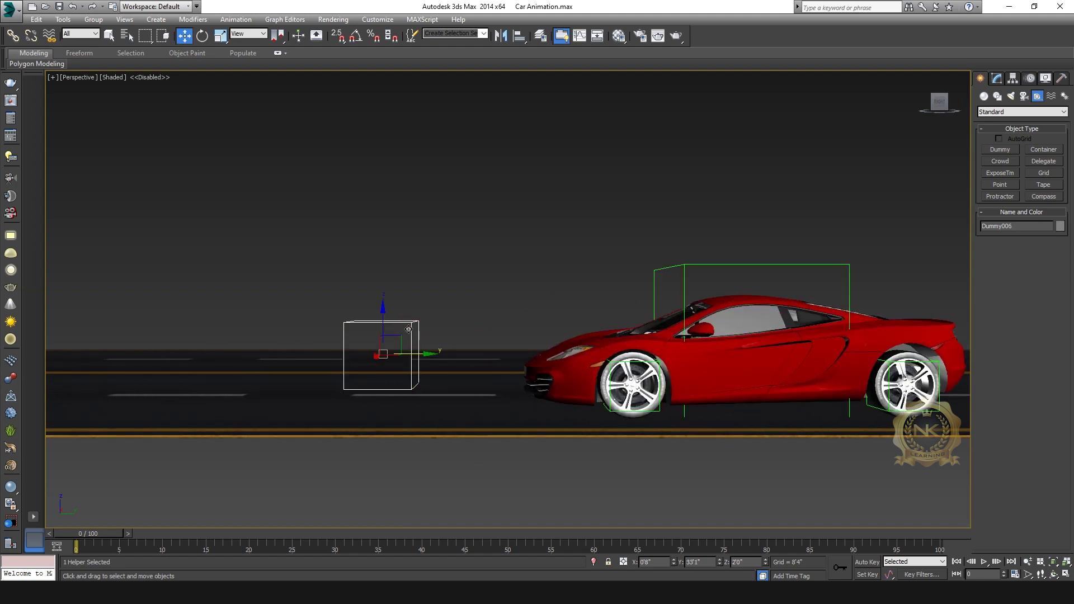
left_click(12, 35)
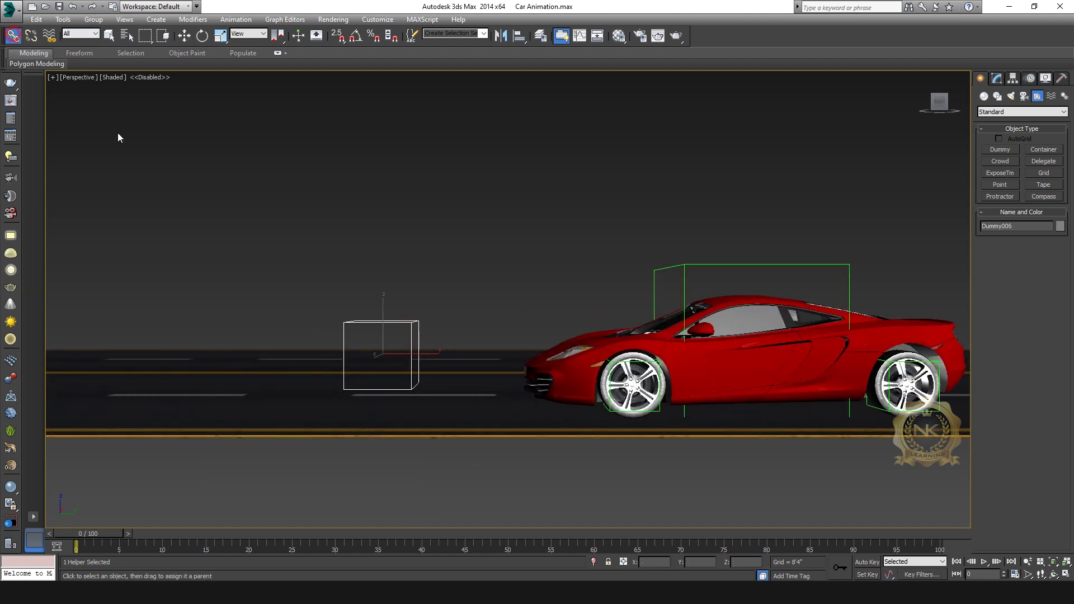
left_click_drag(418, 324, 692, 266)
Move the main dummy forward along the road to about Y 44'9" to test the control dummy's link
left_click(184, 35)
left_click(699, 262)
left_click(721, 267)
left_click_drag(786, 343, 738, 374)
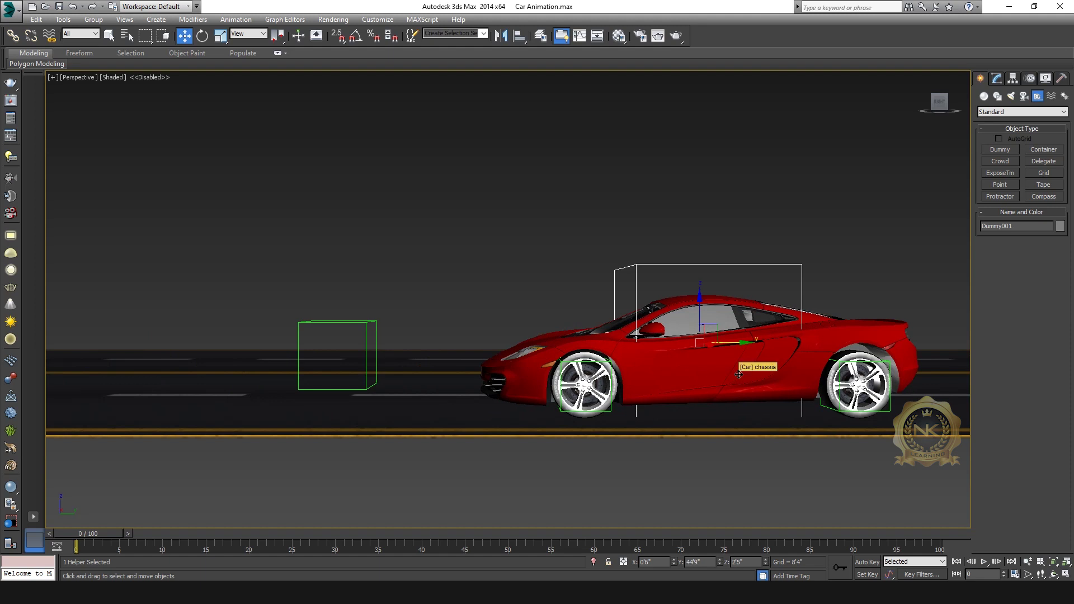
Undo the main dummy's last forward move and check the time configuration with the Top view maximized and zoomed out
key("ctrl+z")
scroll(629, 318, "down", 3)
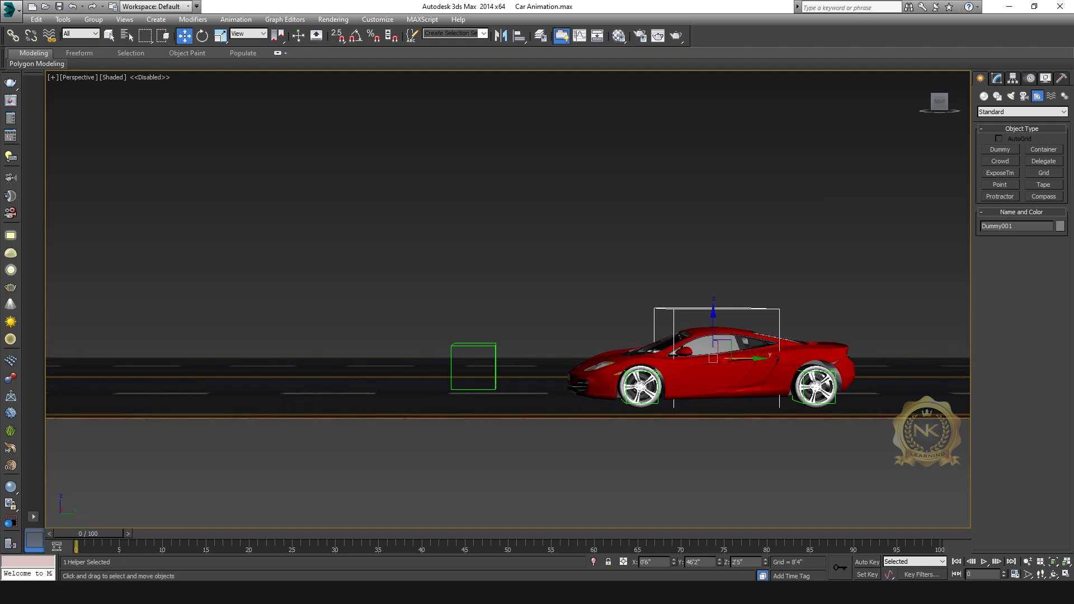
key("alt+w")
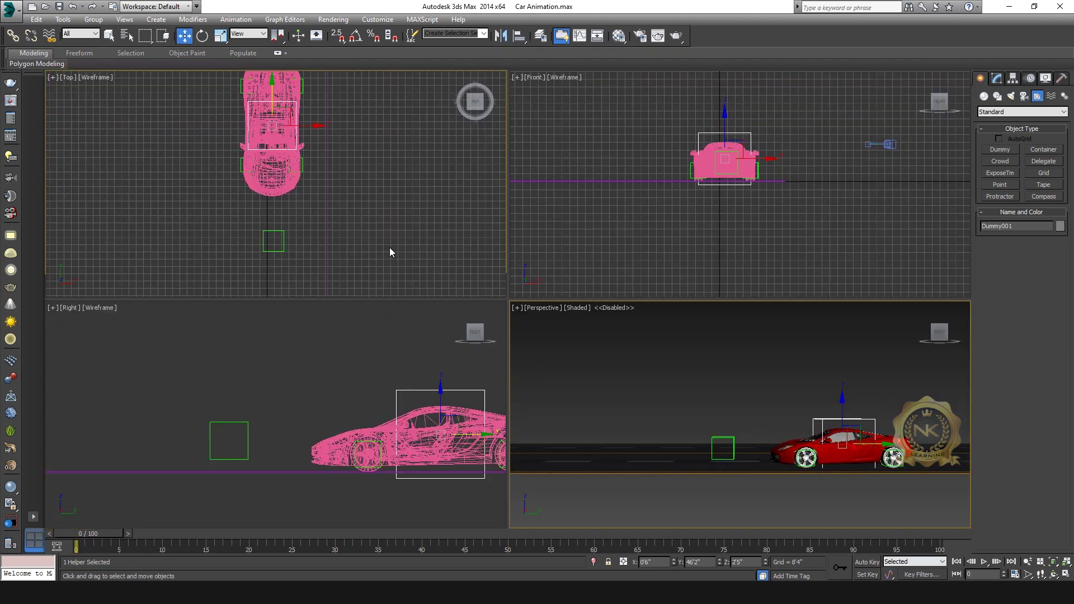
right_click(390, 248)
key("alt+w")
scroll(507, 310, "down", 8)
middle_click_drag(585, 359, 457, 277)
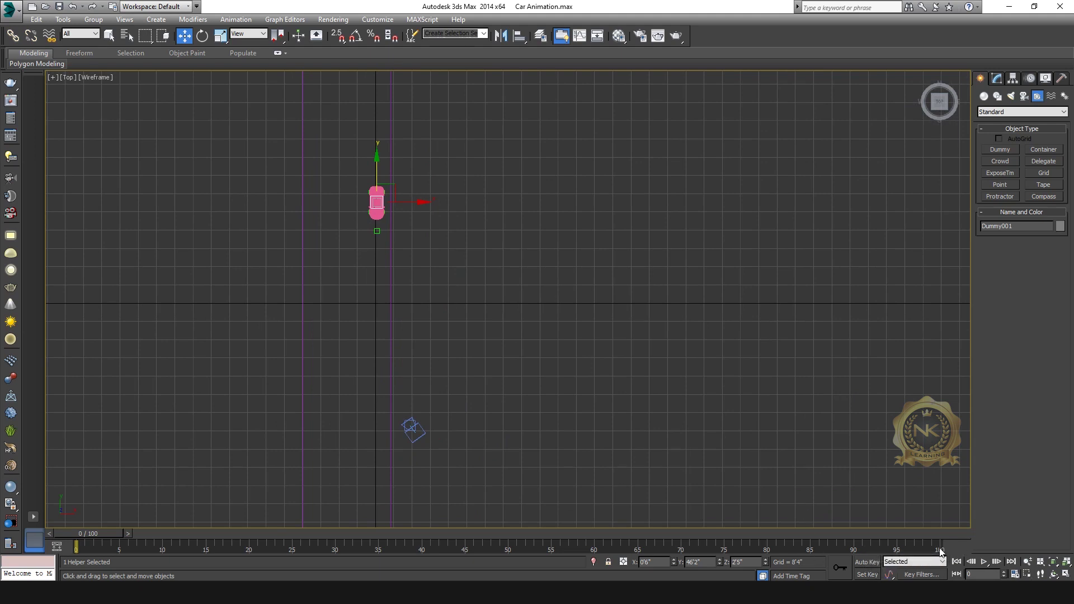
left_click(1014, 574)
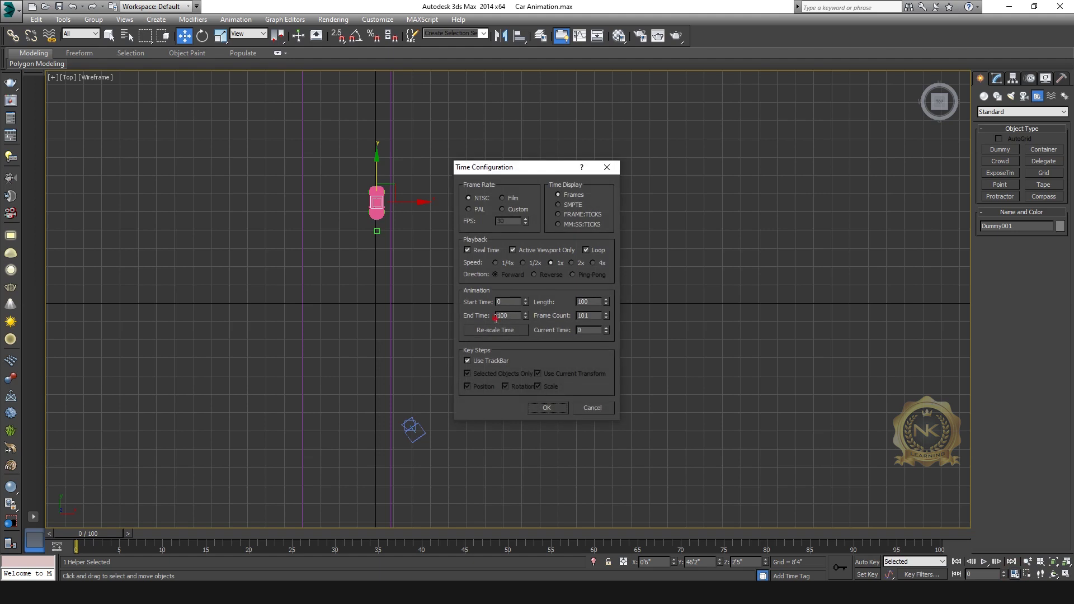
left_click(548, 408)
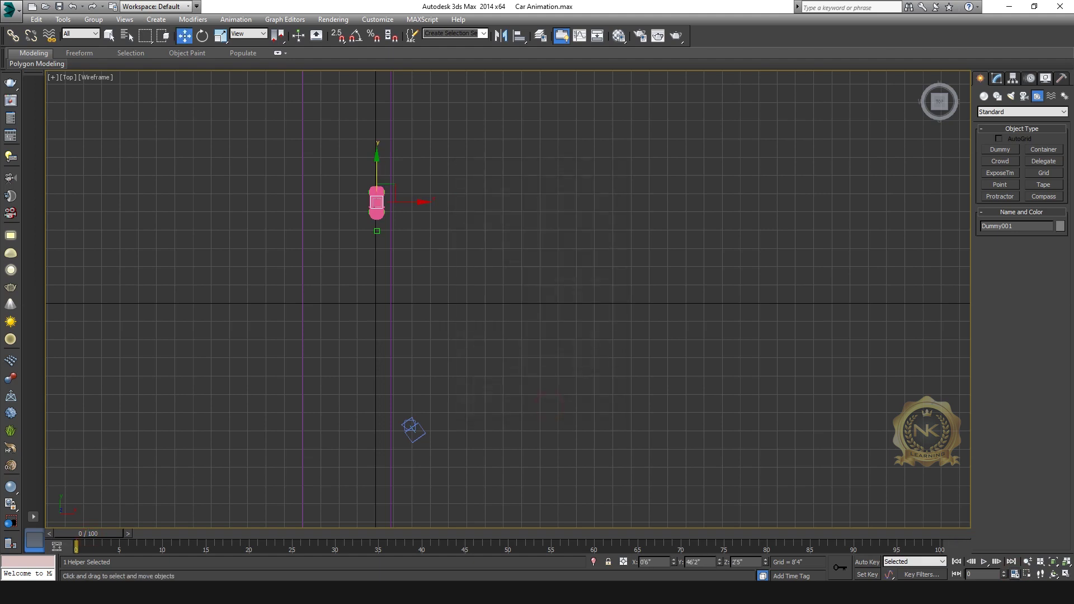
With Auto Key on, animate the main dummy from frame 0 to frame 100, moving it along the road to about Y -54'3"
left_click_drag(94, 536, 76, 534)
left_click(872, 562)
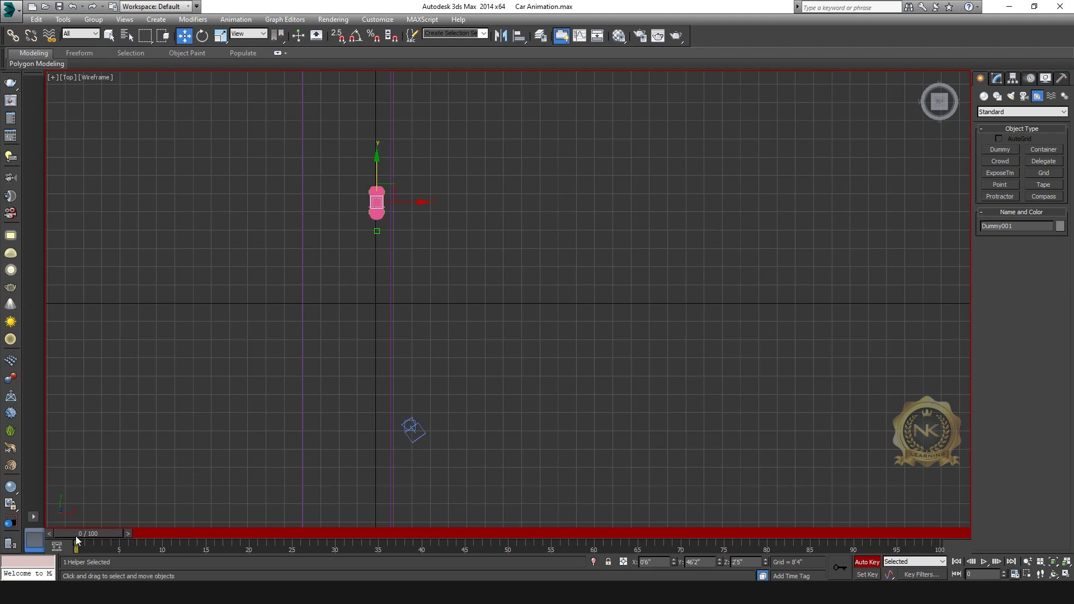
left_click_drag(86, 536, 927, 534)
key("w")
scroll(395, 309, "down", 2)
middle_click_drag(499, 331, 528, 264)
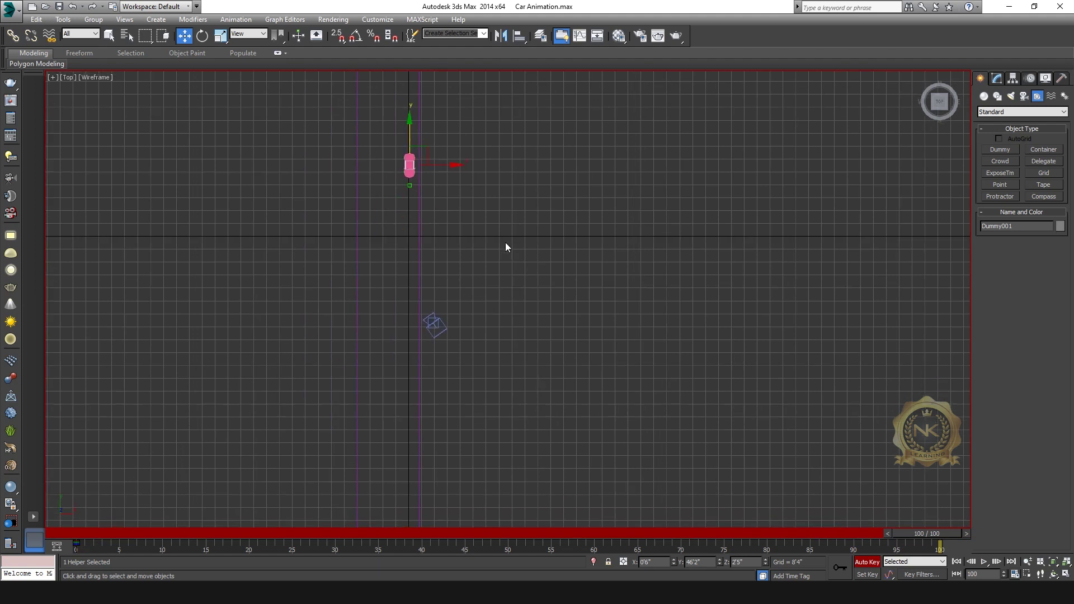
left_click_drag(411, 129, 411, 283)
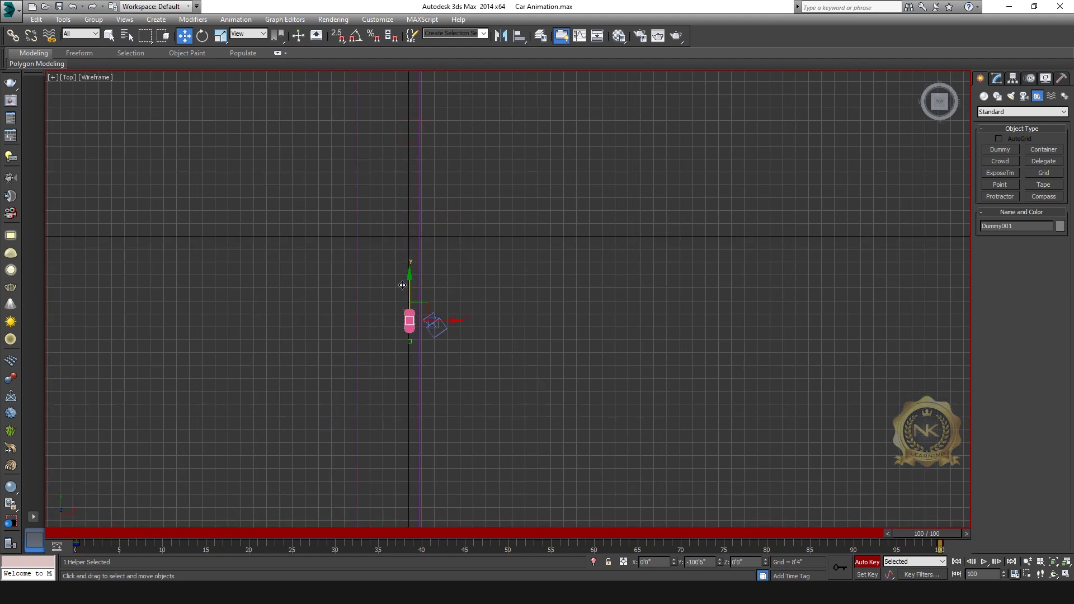
Show the scene through VRayPhysicalCamera001 and move the main dummy at frame 100 farther along the road to about Y -69'6"
key("alt+w")
right_click(736, 424)
key("c")
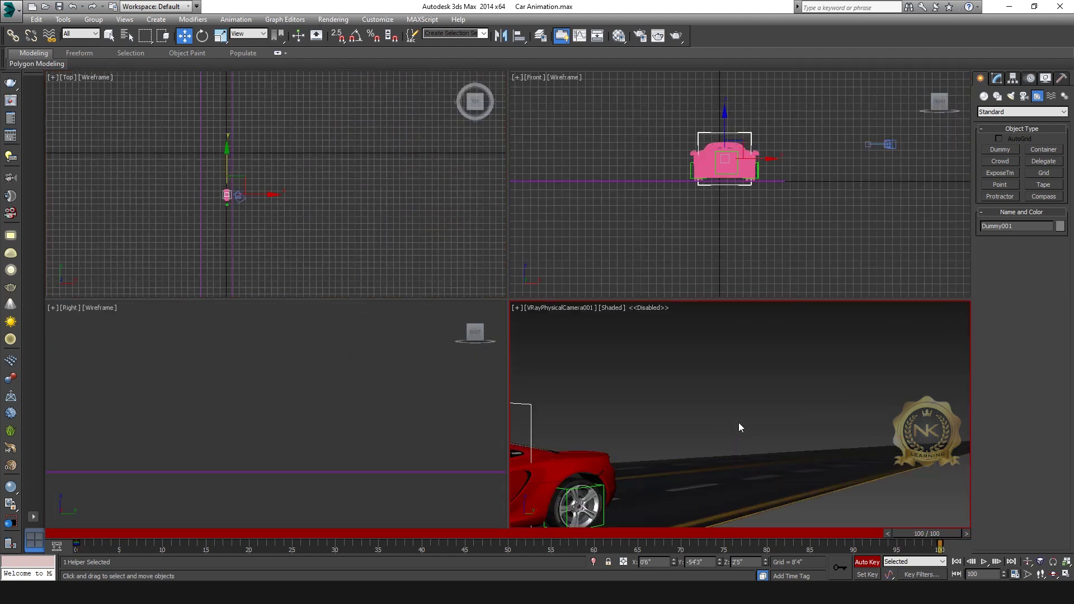
left_click(225, 158)
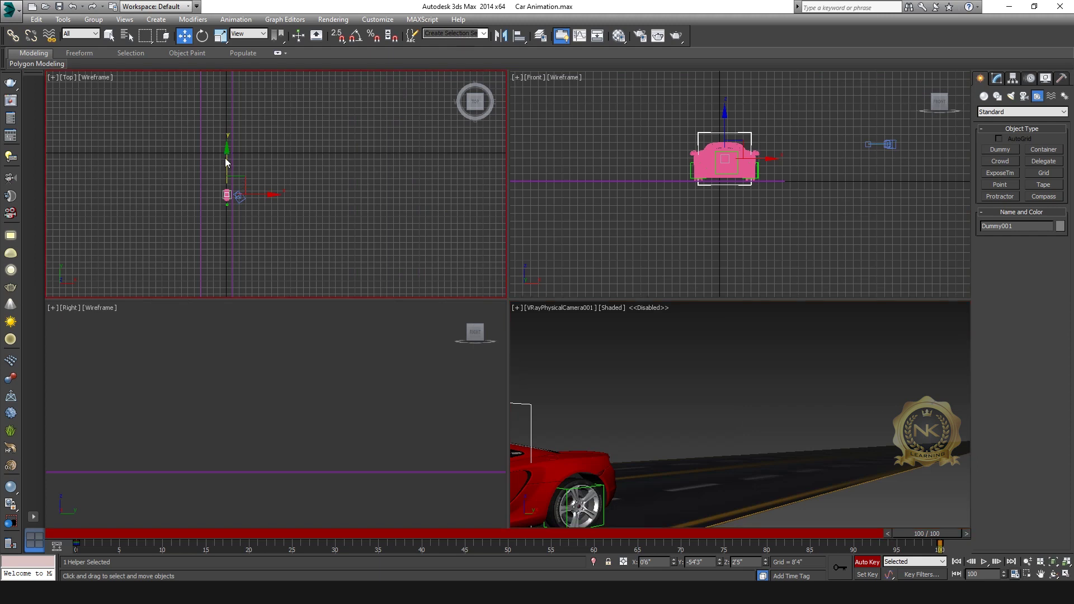
left_click_drag(225, 158, 227, 171)
Turn off Auto Key and play the car animation from frame 0 in the maximized camera view
middle_click(714, 442)
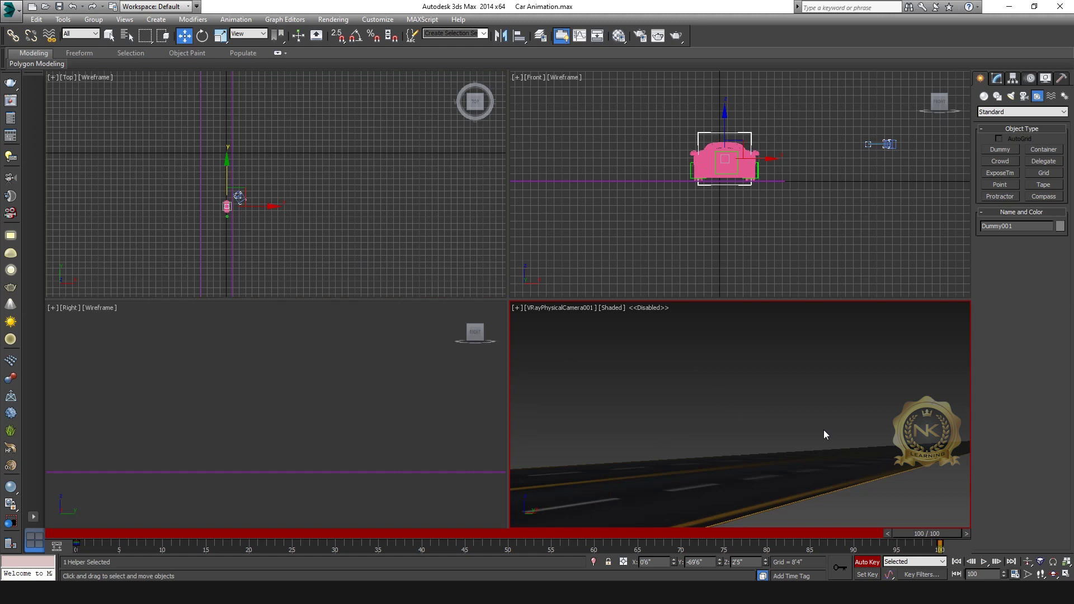
key("alt+w")
key("alt+w")
middle_click(413, 240)
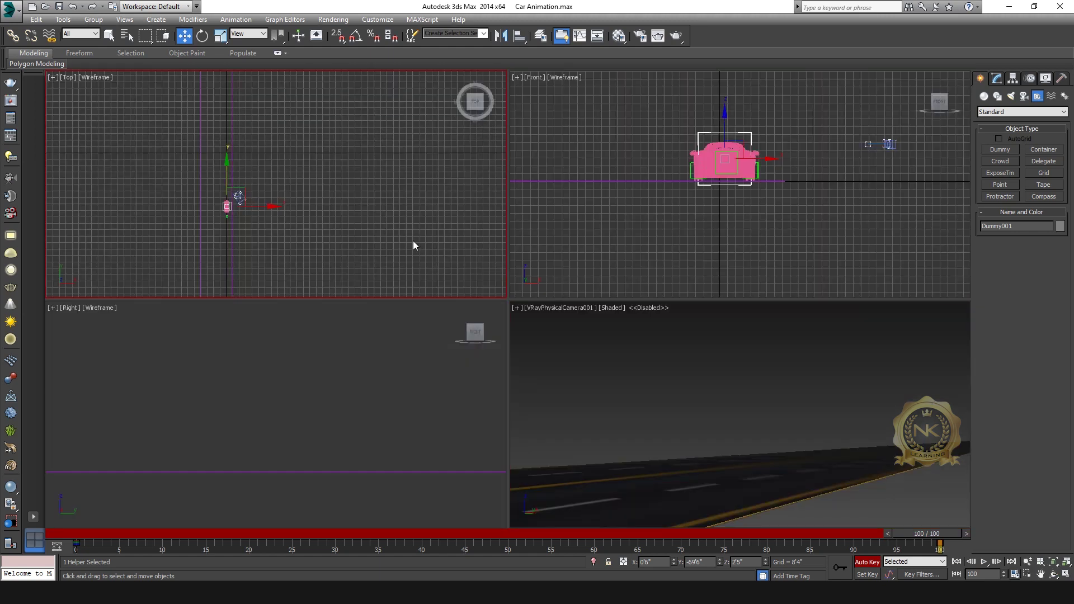
middle_click(775, 398)
key("alt+w")
left_click(869, 563)
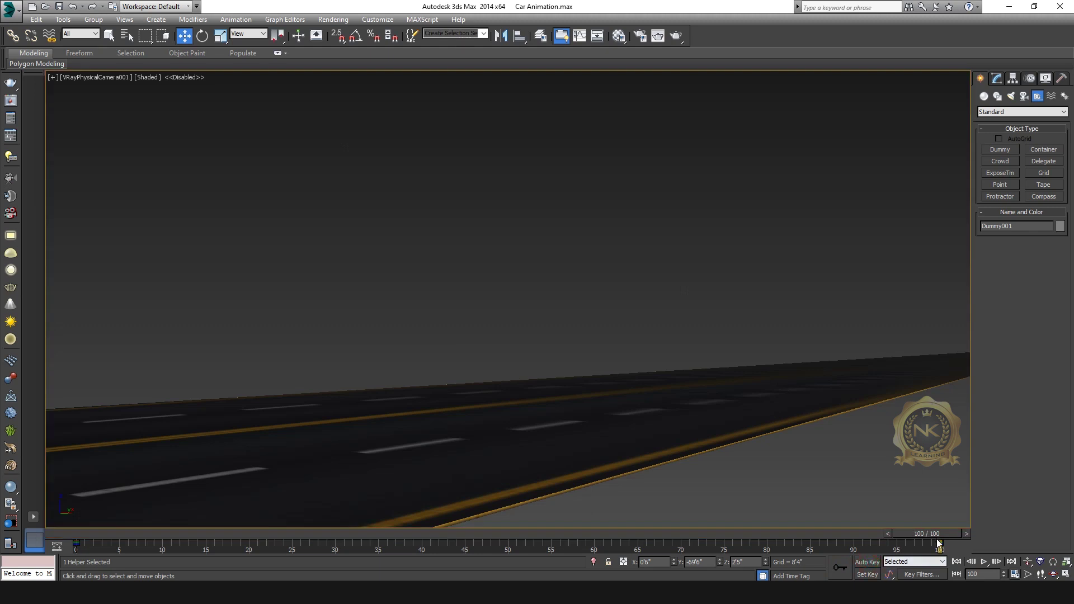
left_click_drag(939, 539, 95, 530)
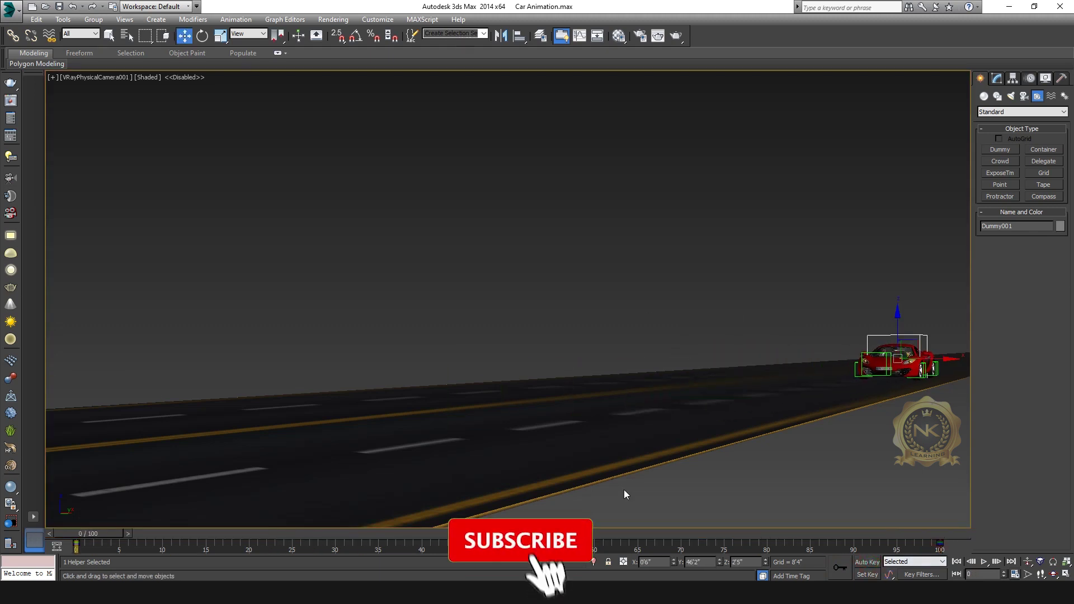
left_click(984, 562)
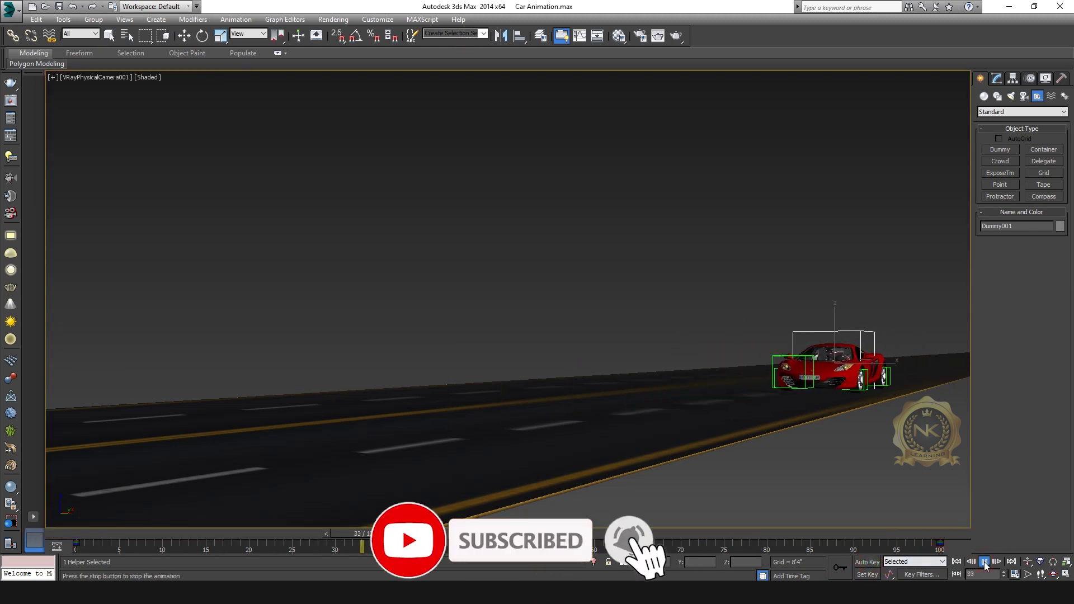
left_click(984, 561)
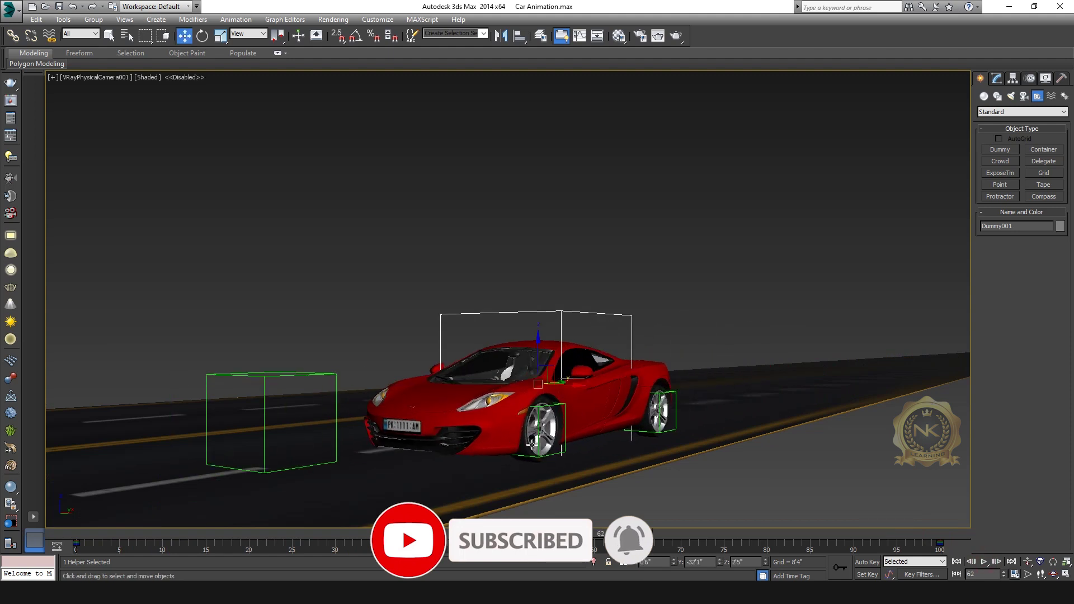
Return to frame 0 and select the control dummy ahead of the car for rotation in the maximized Right view
left_click_drag(600, 534, 82, 499)
key("w")
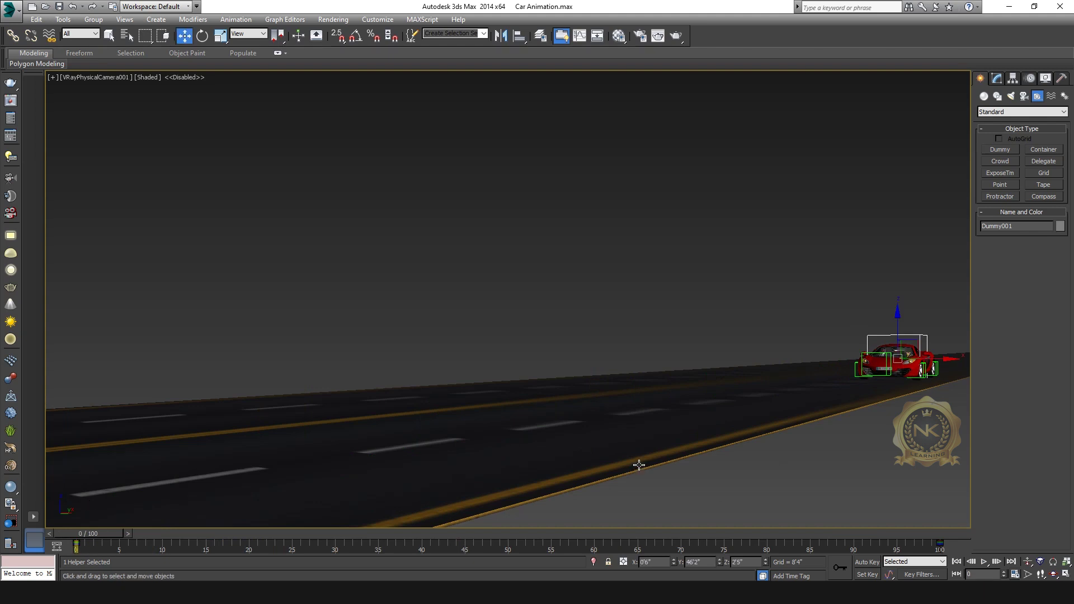
key("alt+w")
right_click(780, 228)
right_click(437, 417)
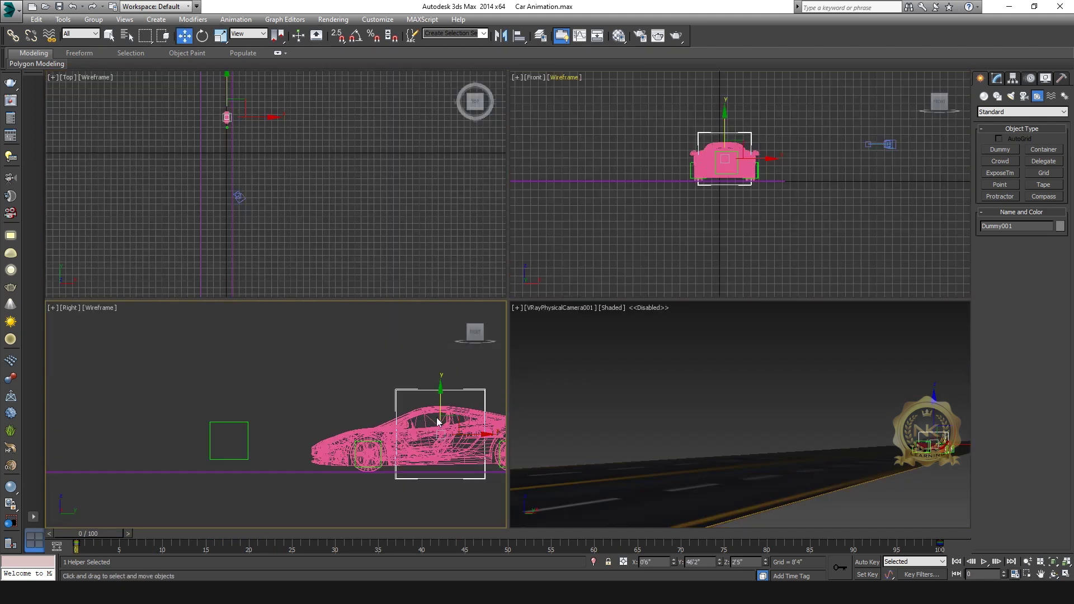
key("alt+w")
scroll(596, 375, "down", 2)
middle_click_drag(596, 375, 552, 379)
mouse_move(94, 534)
left_mouse_down()
mouse_move(148, 535)
mouse_move(80, 534)
left_mouse_up()
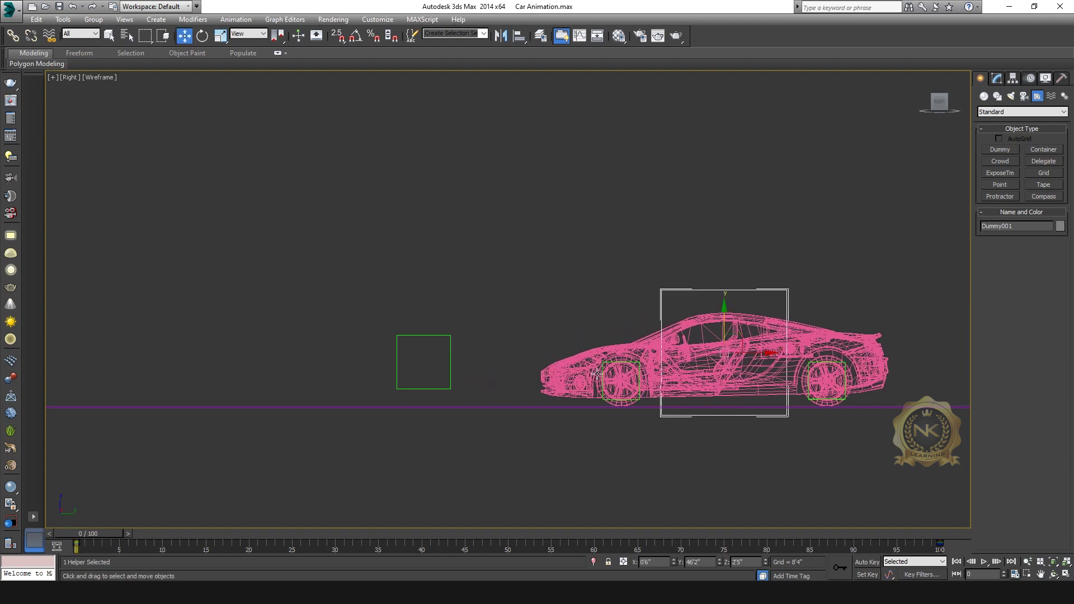
left_click(450, 388)
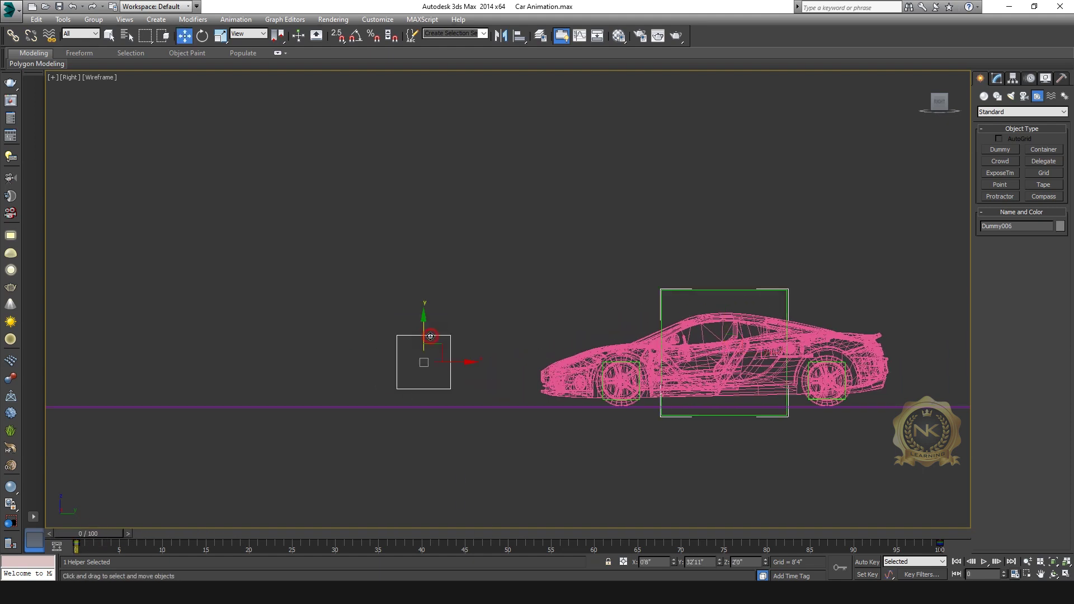
left_click(202, 35)
left_click_drag(423, 391, 425, 363)
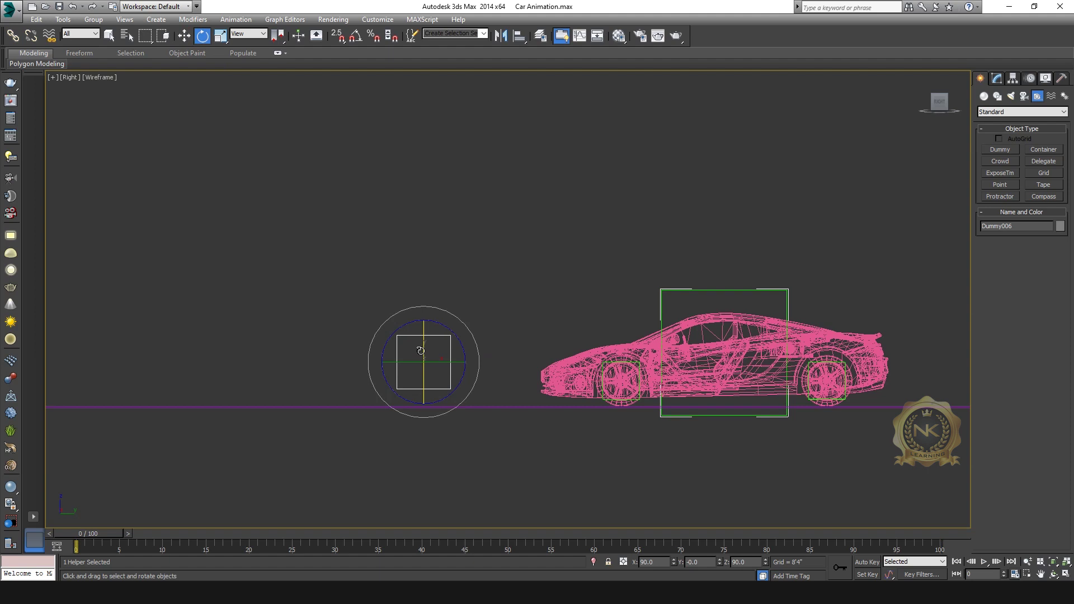
right_click(420, 351)
left_click(404, 320)
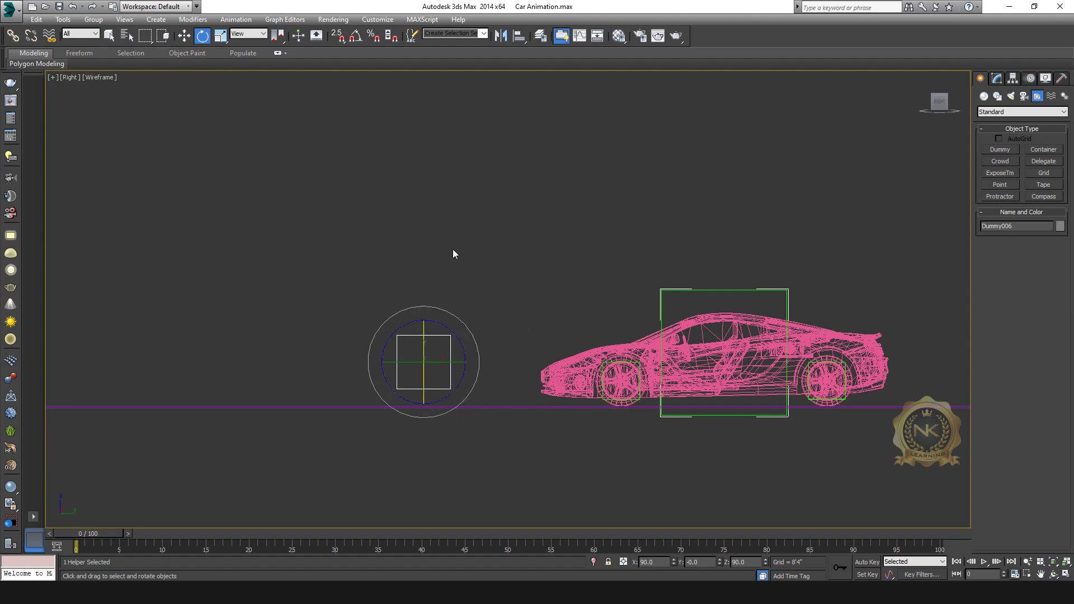
Open the Rotate Transform Type-In for the control dummy and try an offset rotation, undoing it
right_click(202, 36)
left_click_drag(766, 192, 653, 206)
key("ctrl+z")
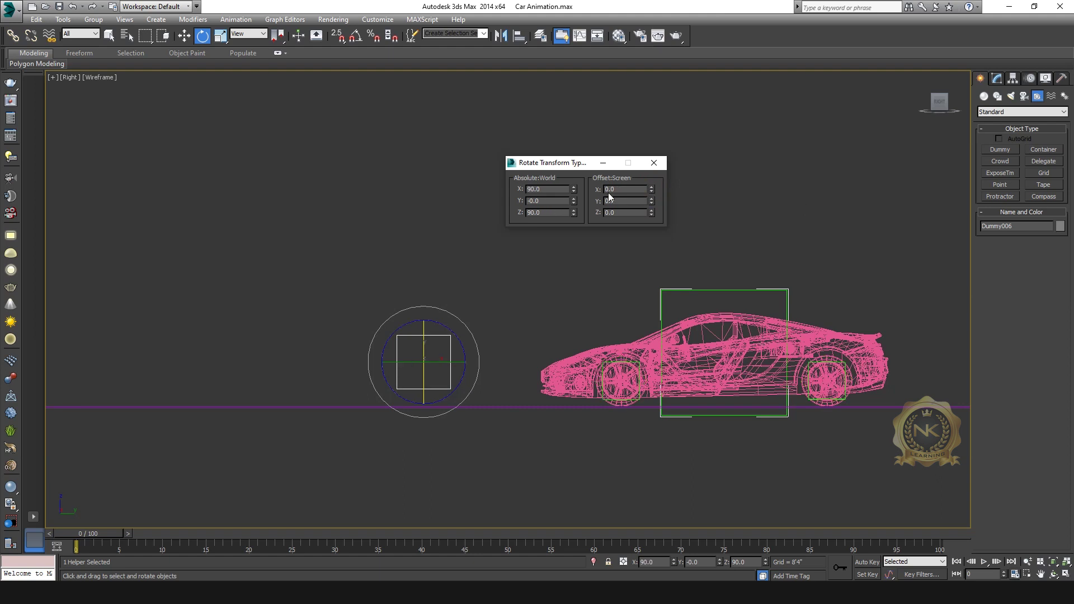
With Auto Key on, enter a large X offset rotation for the control dummy at frame 100 and set a key there
left_click_drag(99, 532, 76, 534)
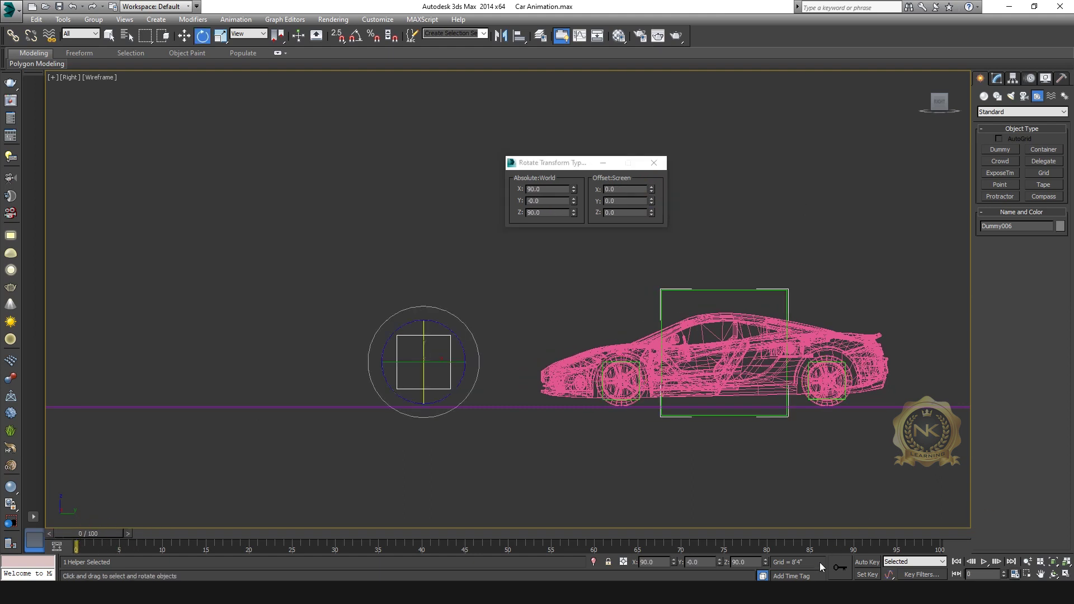
left_click(866, 563)
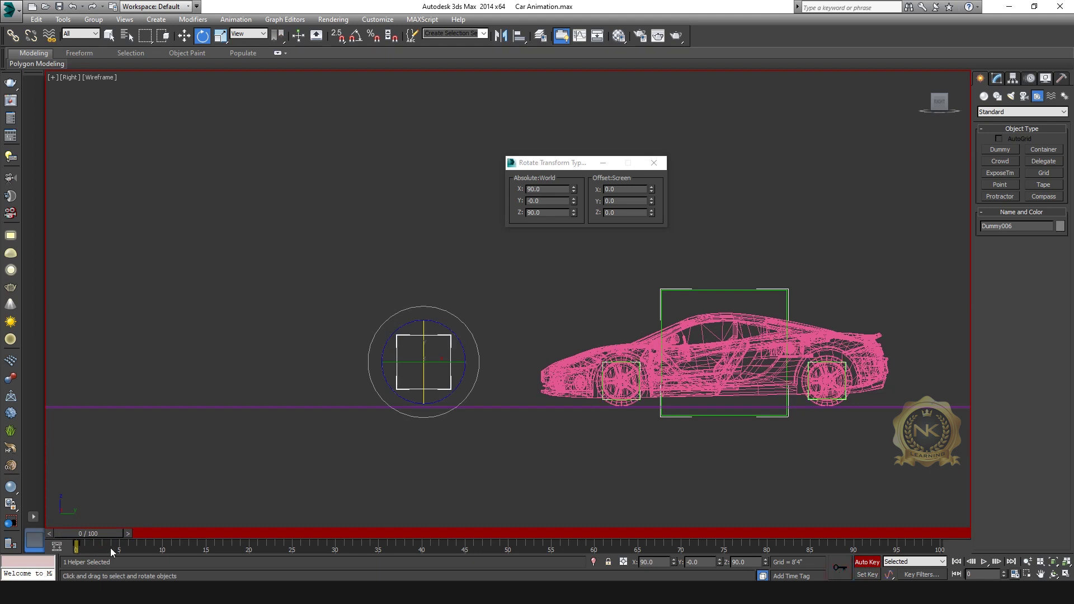
left_click_drag(99, 535, 945, 520)
key("e")
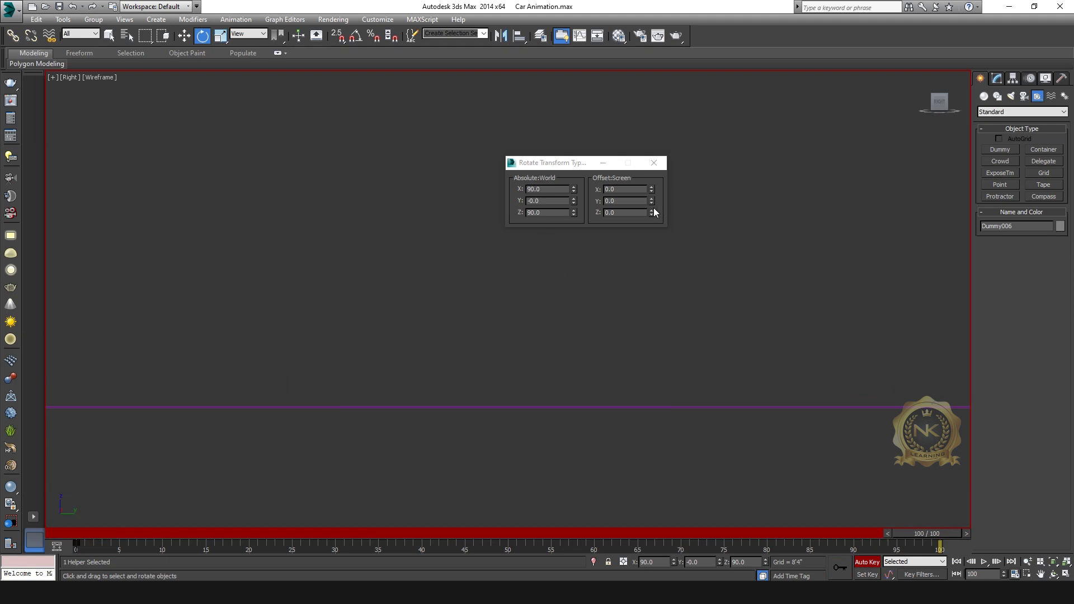
double_click(607, 190)
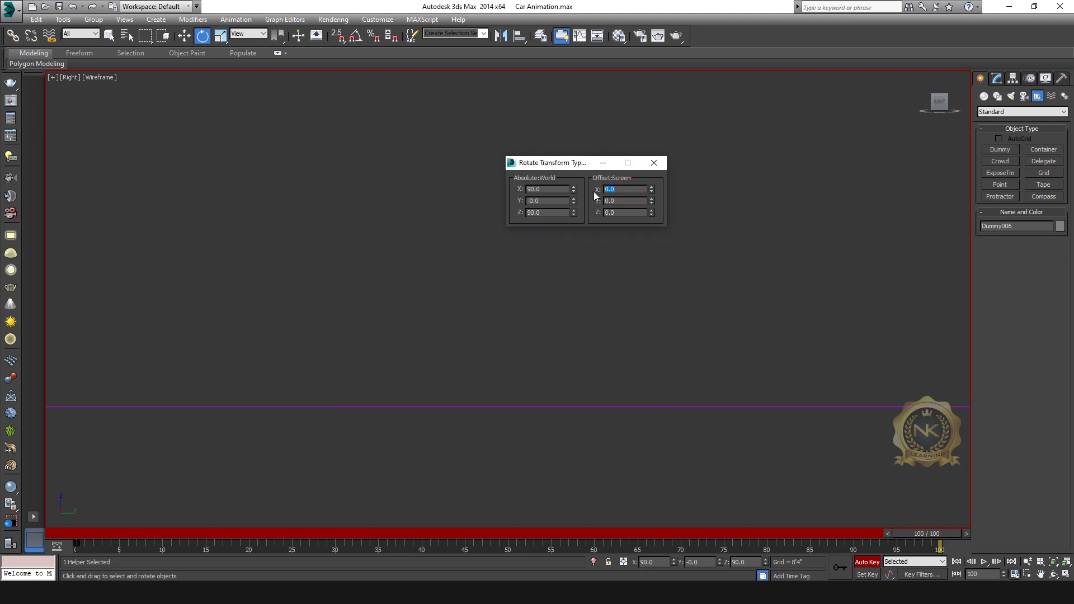
type("500")
left_click(838, 568)
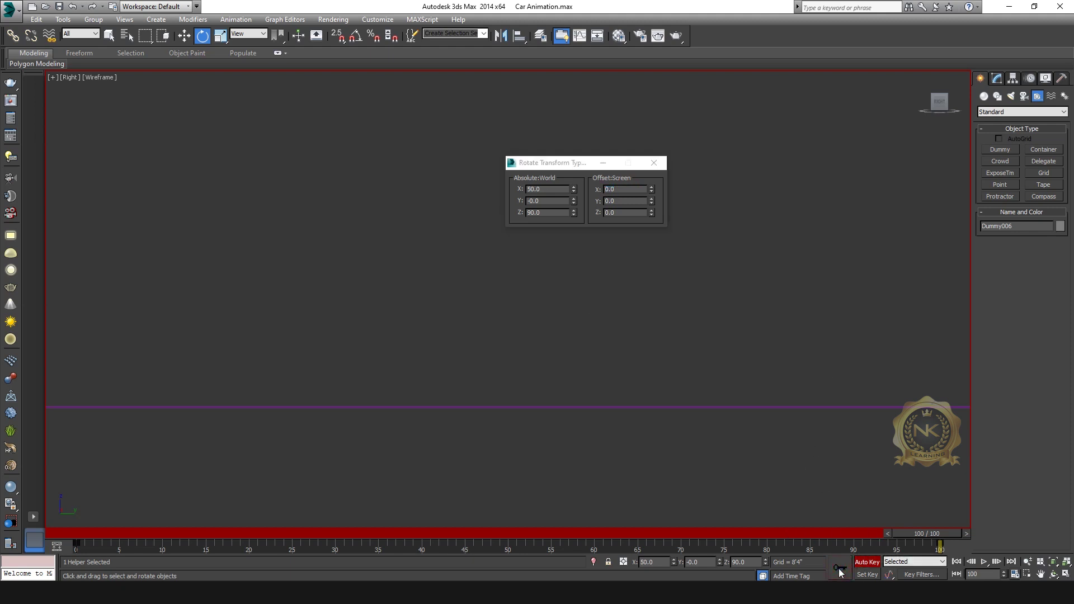
Close the Rotate Transform Type-In and turn off Auto Key, scrubbing back to frame 56 in the camera view
key("alt+w")
right_click(795, 446)
key("alt+w")
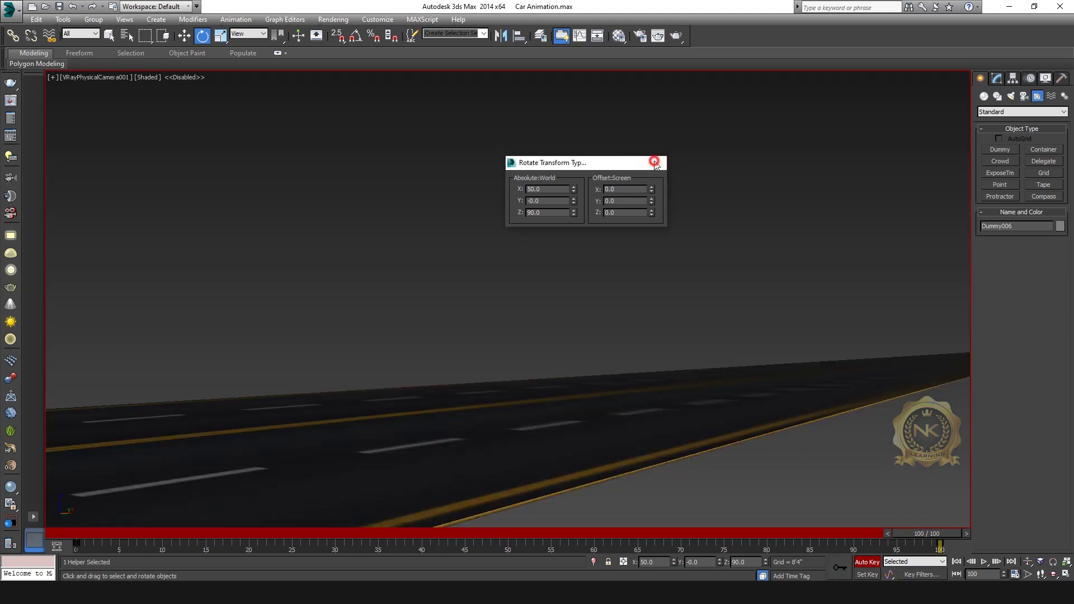
left_click(653, 163)
left_click(877, 562)
left_click_drag(932, 535, 559, 546)
Examine the control dummy's and wheels' rotation between frames 56 and 67 in the Right and camera views
key("e")
key("alt+w")
right_click(388, 428)
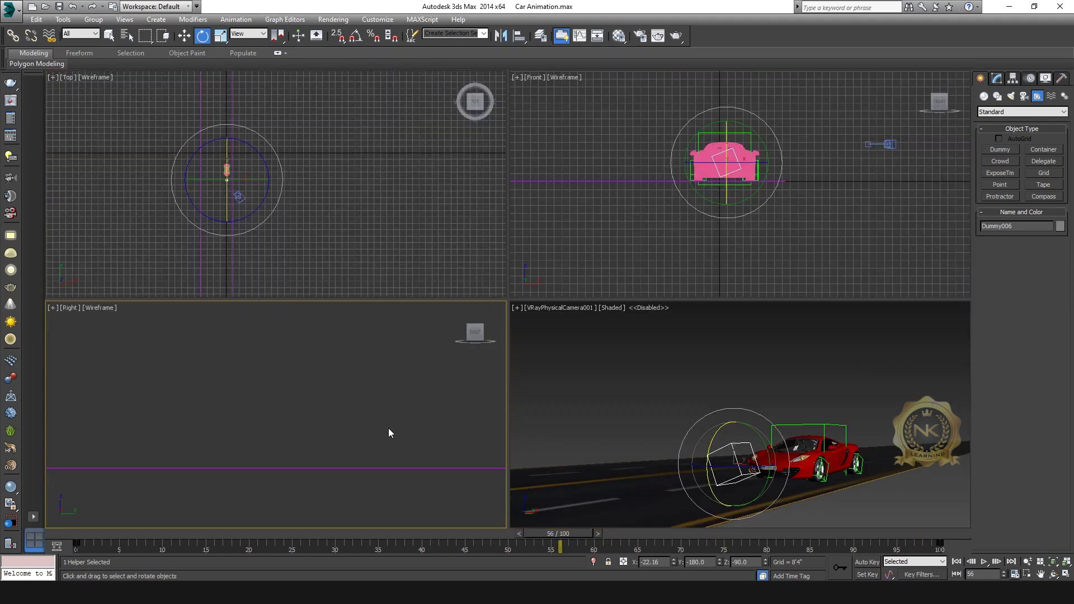
key("alt+w")
scroll(532, 374, "down", 4)
middle_click_drag(533, 373, 717, 360)
scroll(475, 412, "up", 3)
left_click_drag(552, 531, 569, 549)
scroll(593, 393, "up", 6)
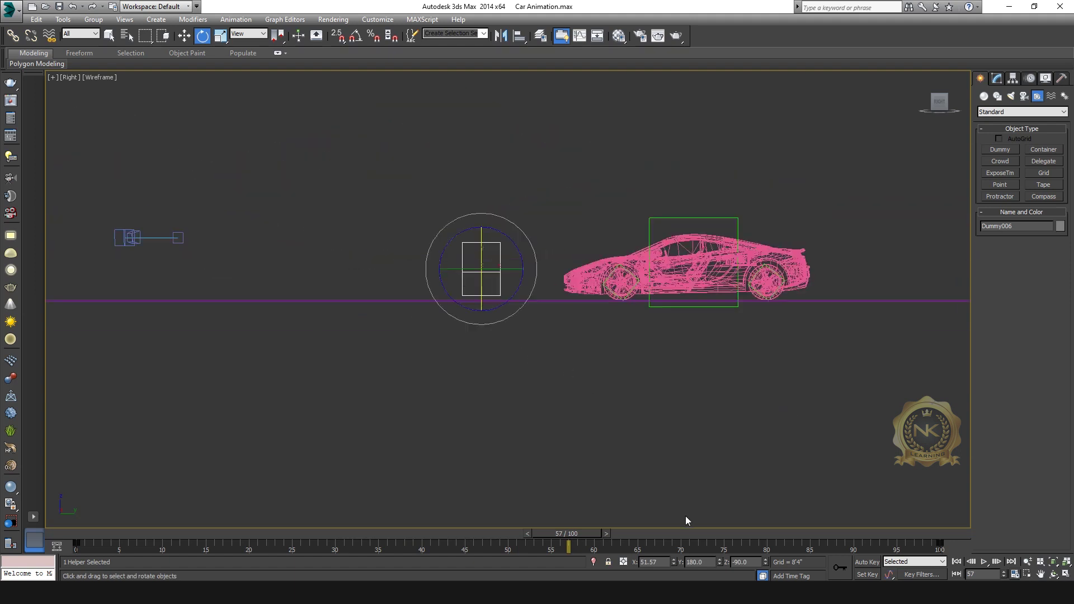
mouse_move(575, 531)
left_mouse_down()
mouse_move(494, 529)
mouse_move(659, 533)
left_mouse_up()
key("c")
key("e")
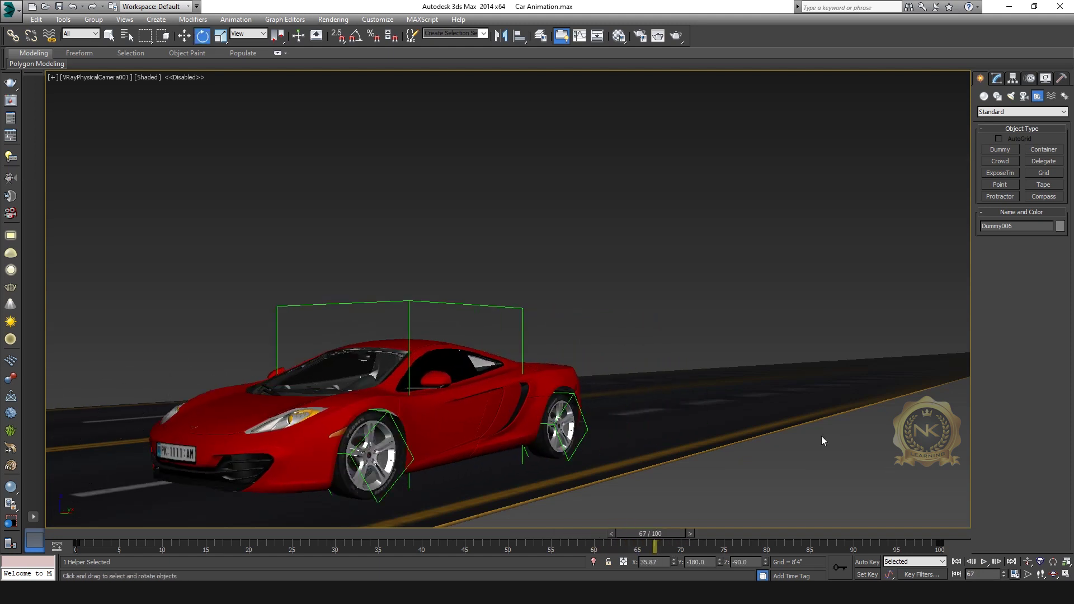
Play the animation from frame 0 in a zoomed-out side Perspective view to check the car's movement and wheel rotation
key("p")
left_click(946, 104)
scroll(762, 415, "down", 2)
middle_click_drag(762, 414, 562, 387)
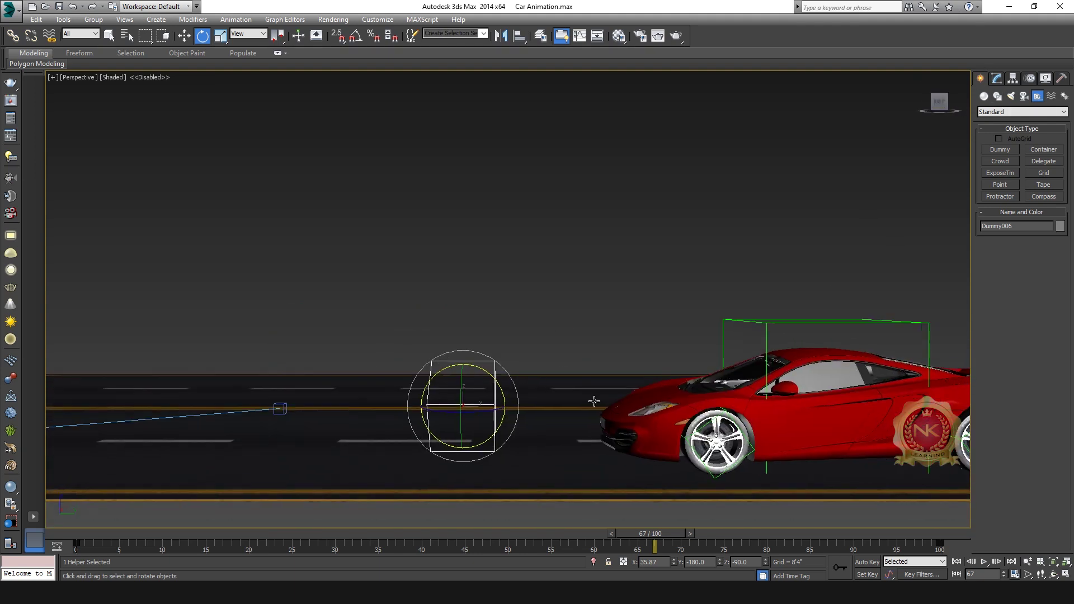
scroll(463, 368, "down", 2)
middle_click_drag(610, 414, 480, 407)
left_click_drag(662, 534, 53, 534)
scroll(615, 412, "down", 3)
middle_click_drag(616, 412, 448, 421)
scroll(620, 452, "down", 1)
middle_click_drag(619, 451, 505, 445, "alt")
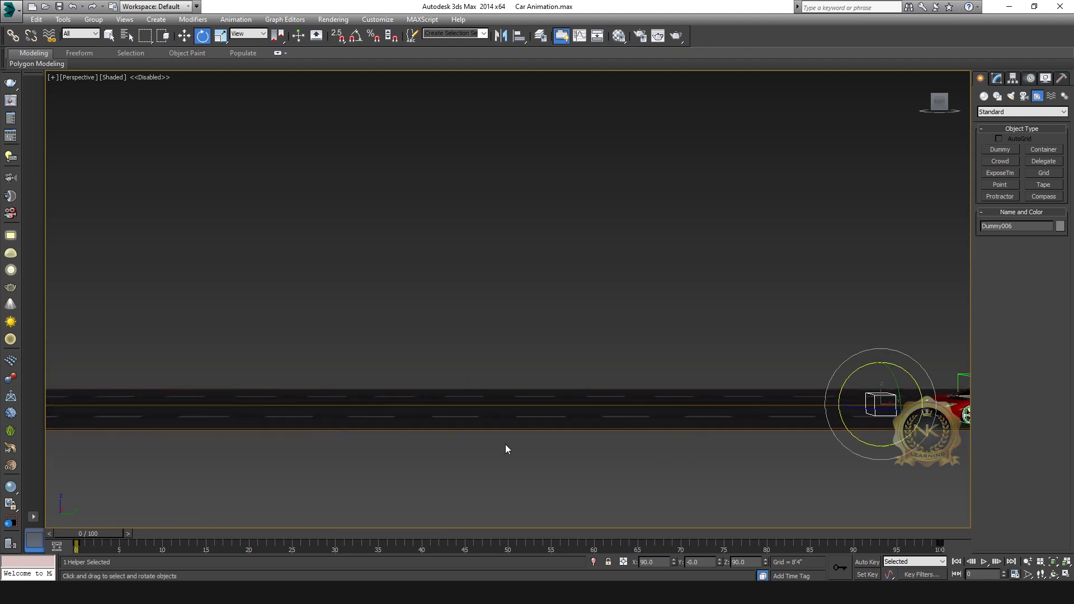
left_click(984, 562)
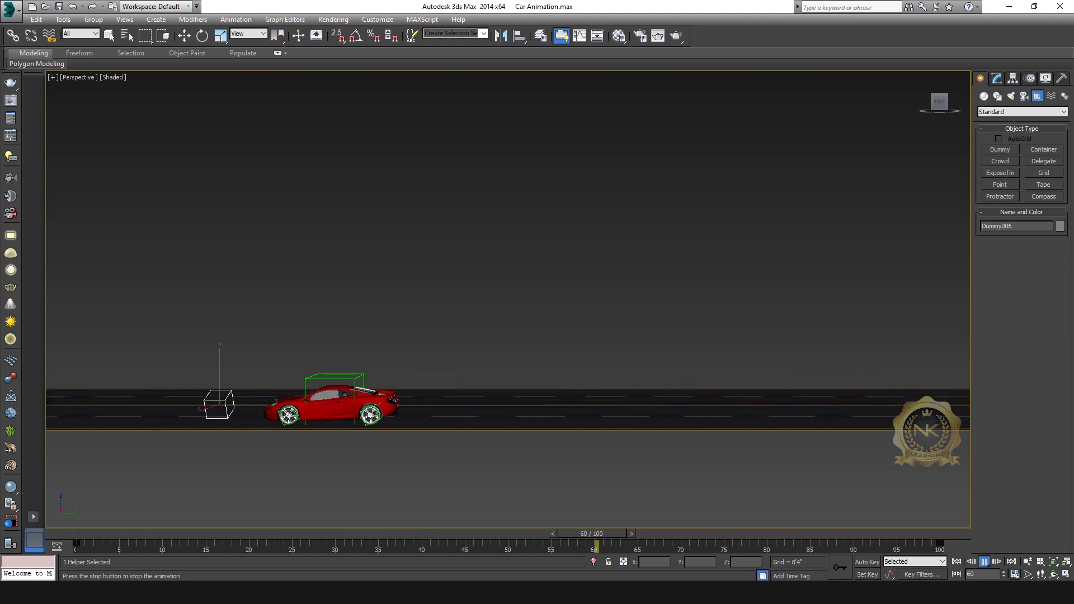
Stop the playback, scrub to frame 40 and hide all helper objects by category
left_click(985, 562)
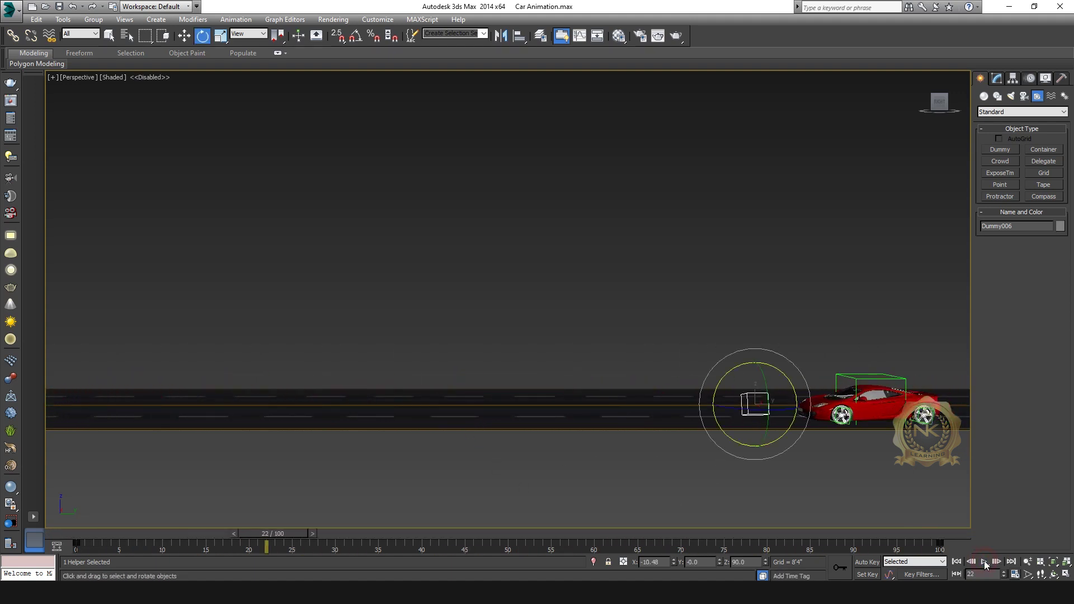
left_click_drag(281, 533, 433, 553)
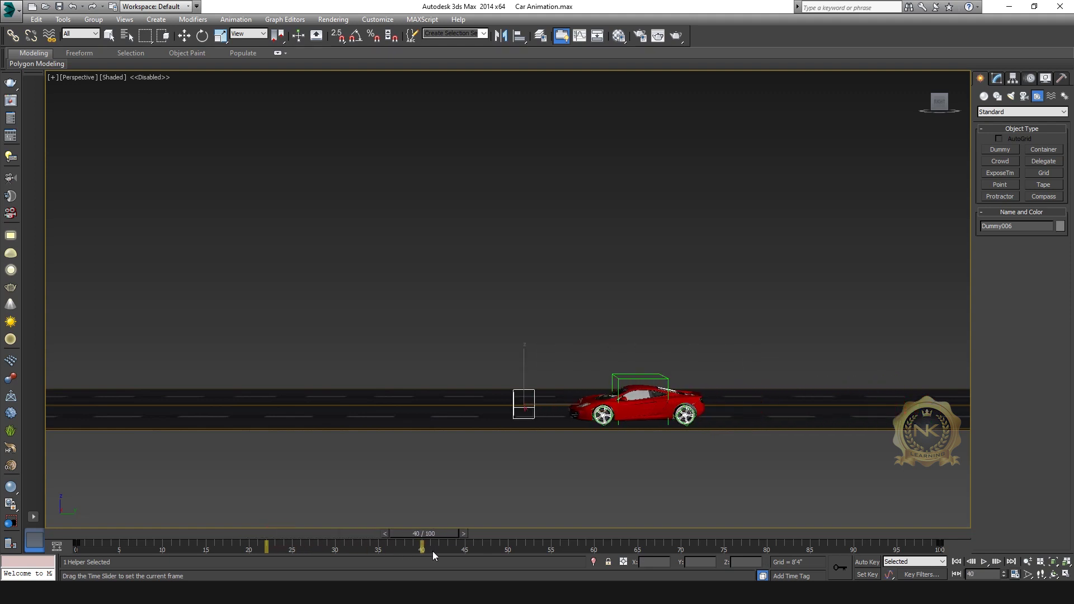
left_click(1045, 78)
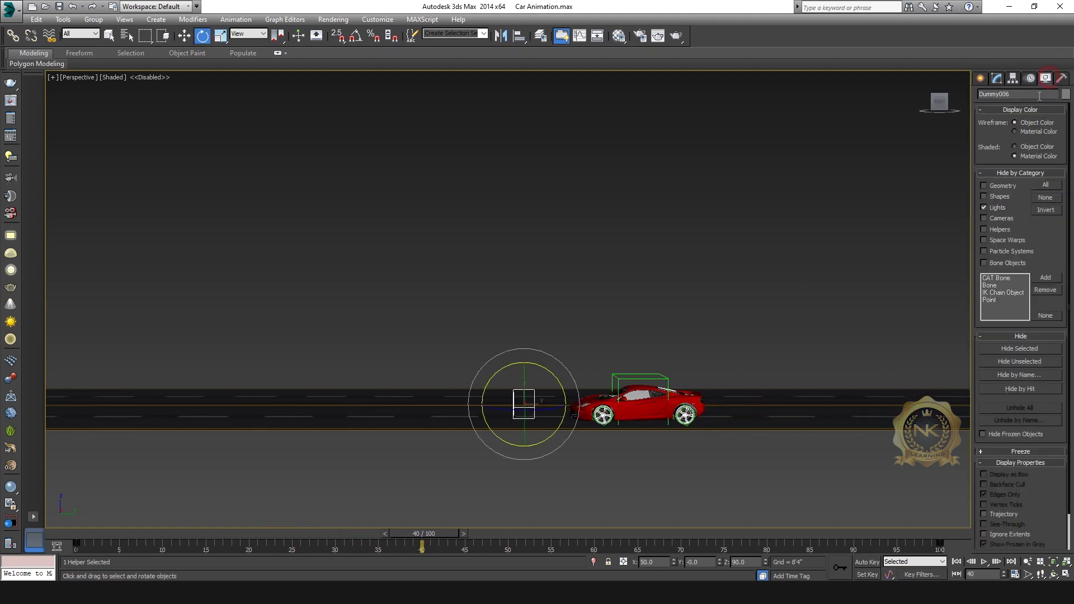
left_click(994, 230)
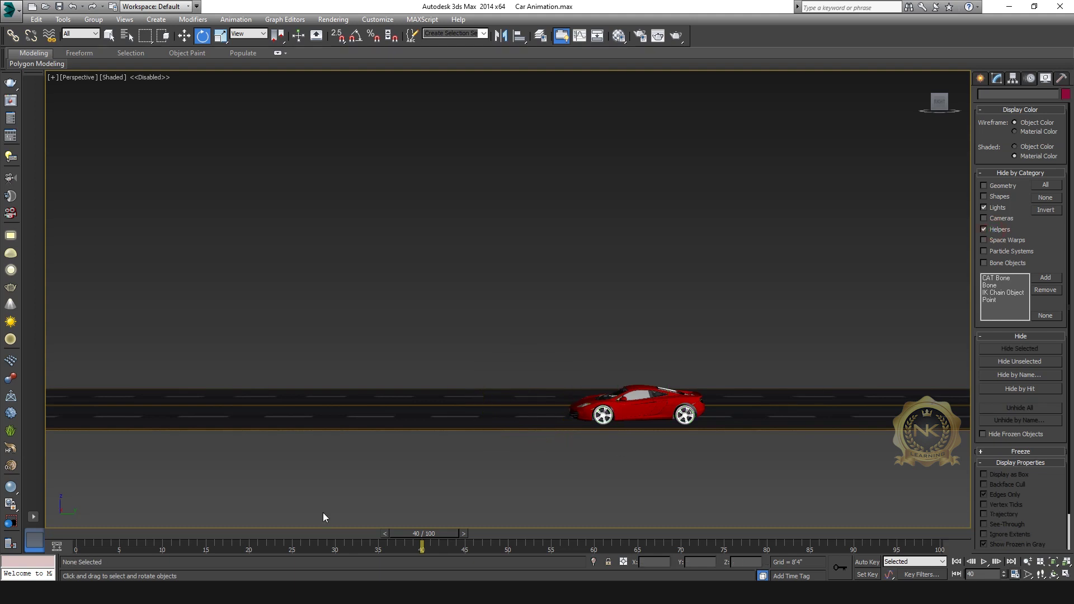
Play the animation from frame 0 through the VRayPhysicalCamera001 view to check the car's drive-past
left_click_drag(431, 536, 156, 558)
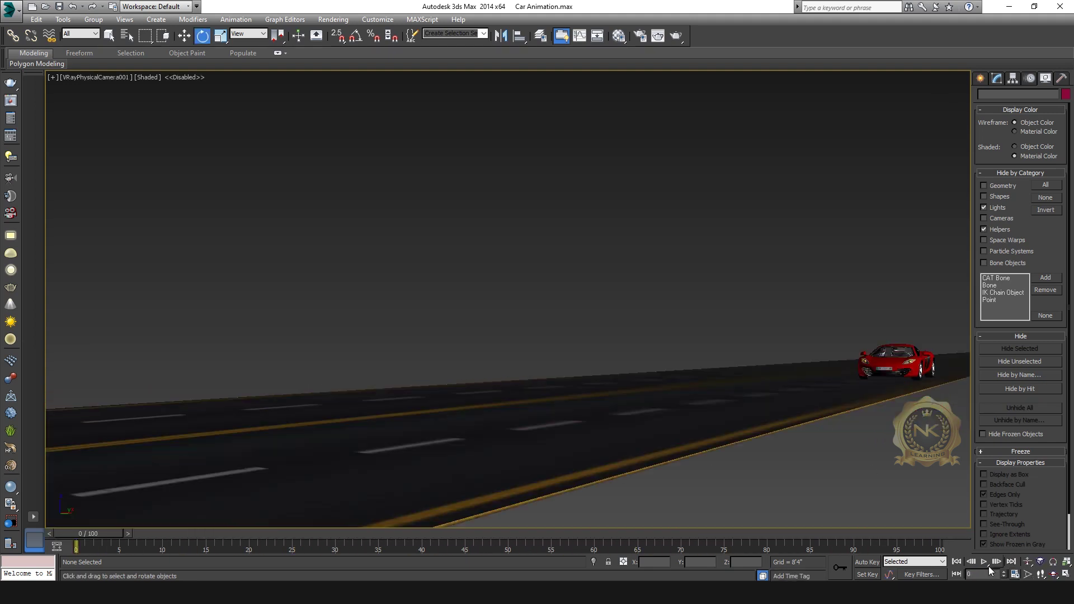
left_click(984, 562)
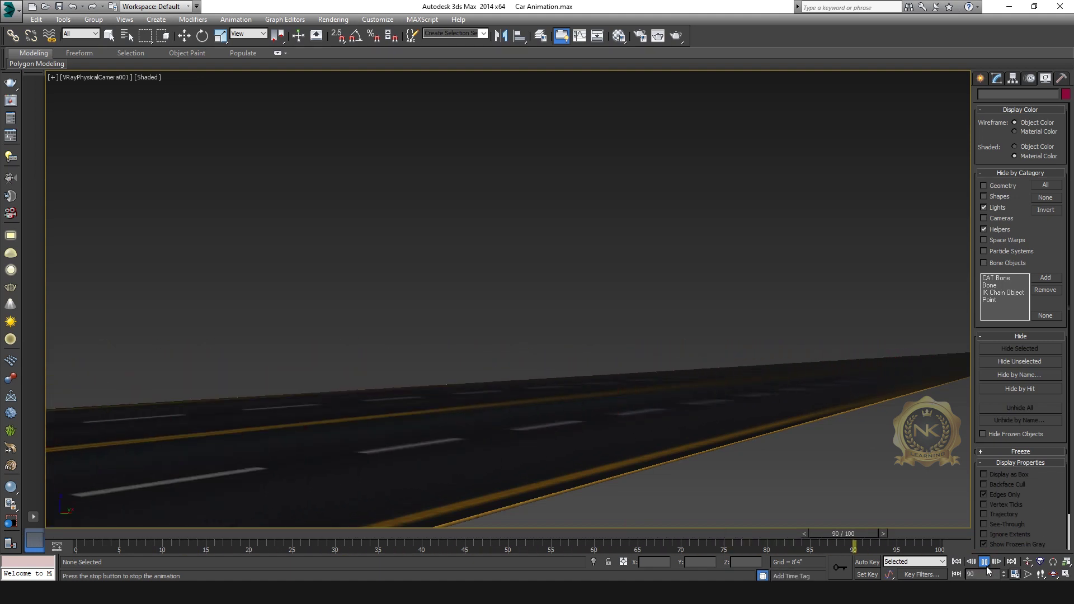
Switch to a Perspective view looking down on the road from an elevated front angle and play the car animation
key("alt+w")
key("alt+w")
key("p")
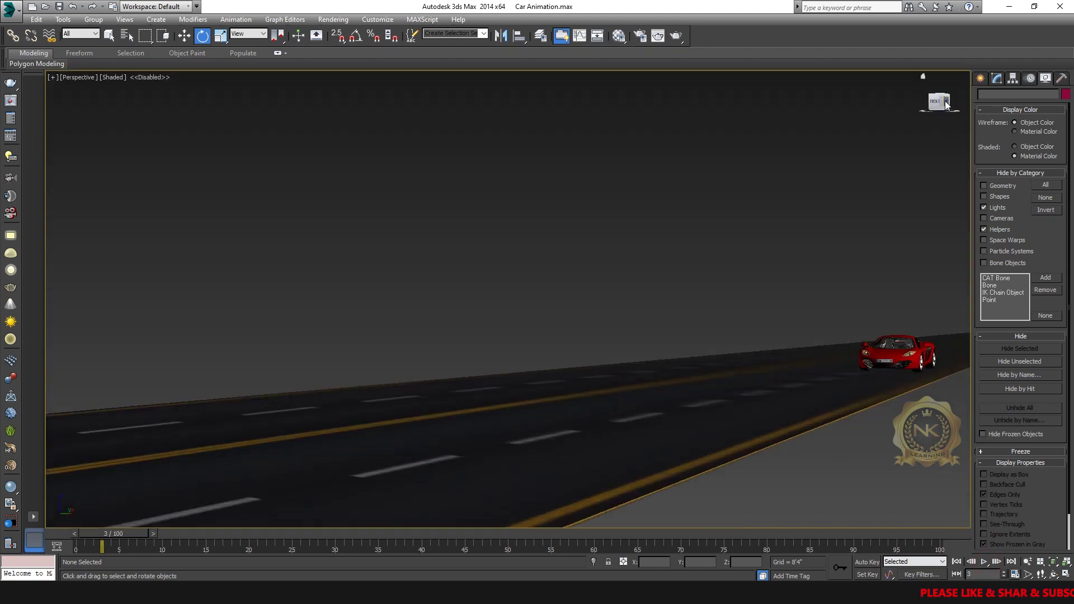
left_click(941, 98)
middle_click_drag(772, 297, 660, 399)
scroll(575, 489, "down", 3)
left_click_drag(660, 399, 655, 312)
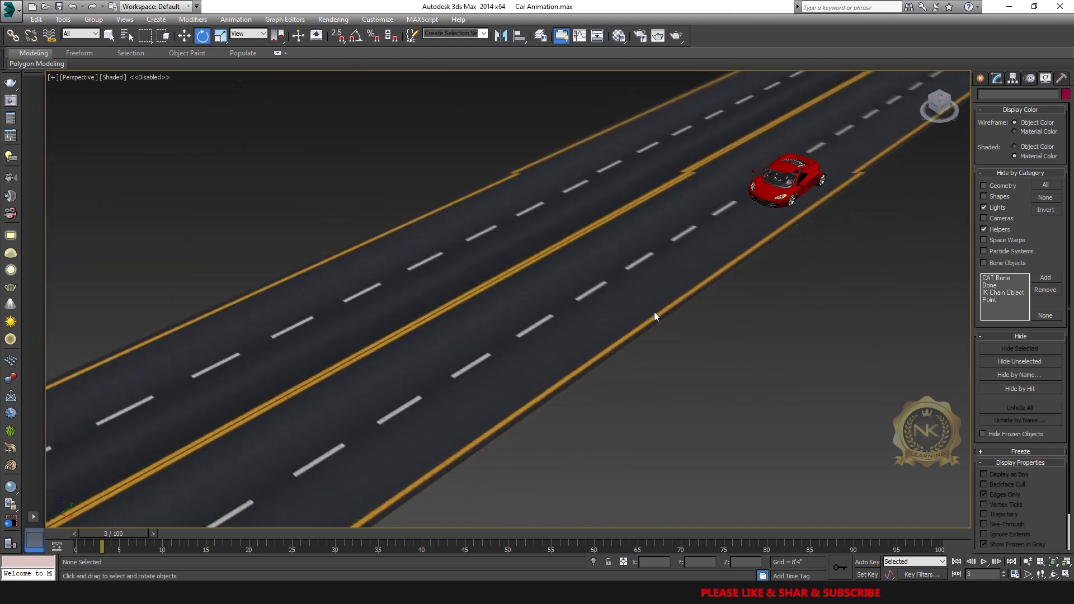
left_click(985, 562)
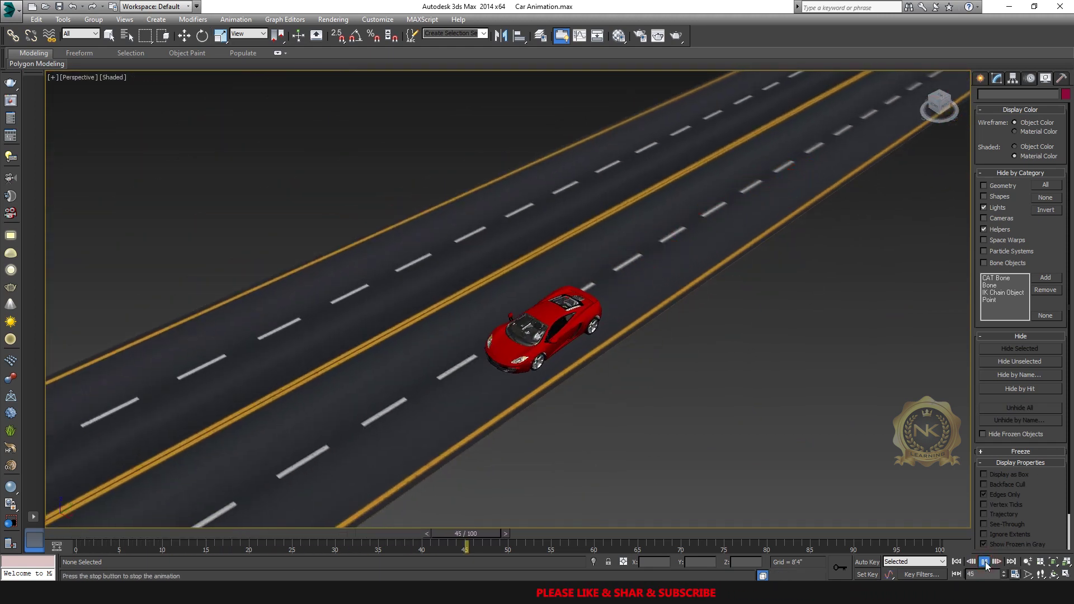